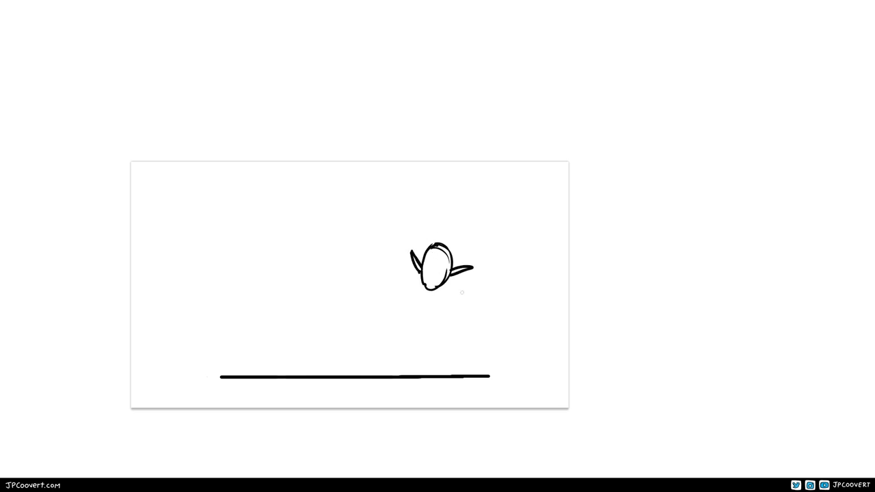
- Draw the elf's staff with a round knob and two gripping fists, extending it down to the ground line
drag(454, 302, 468, 232)
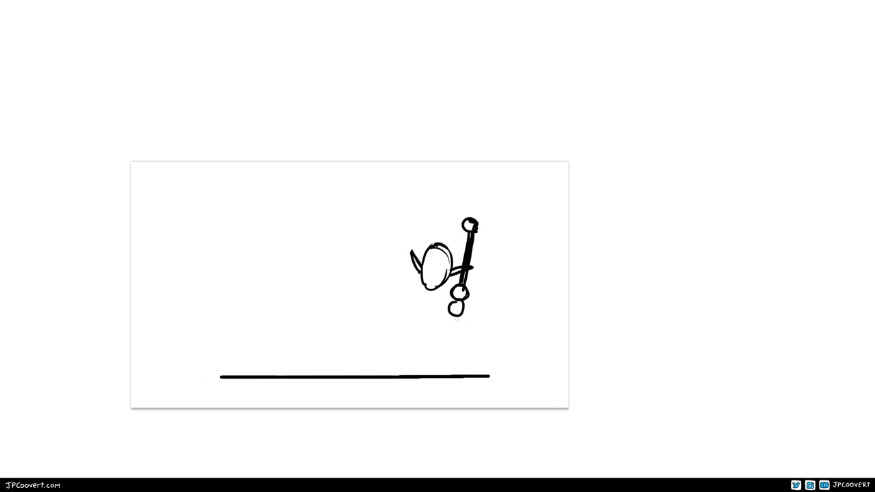
drag(456, 316, 443, 376)
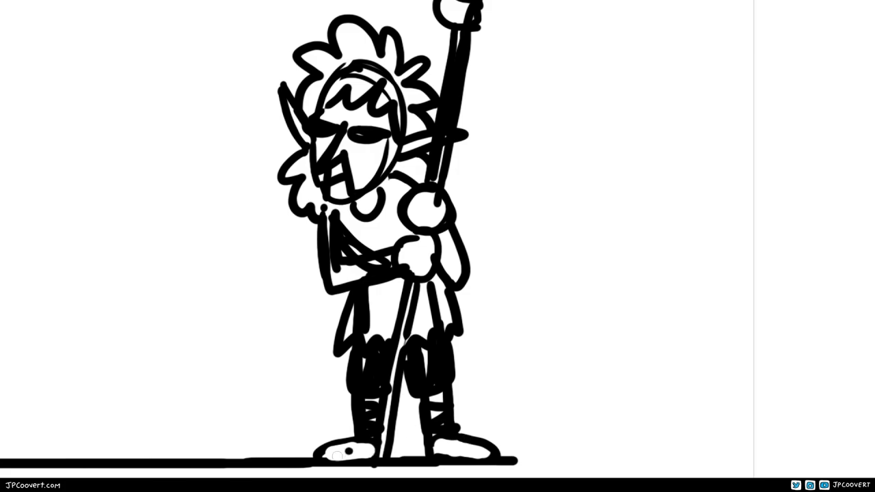
scroll(460, 451, down, 5)
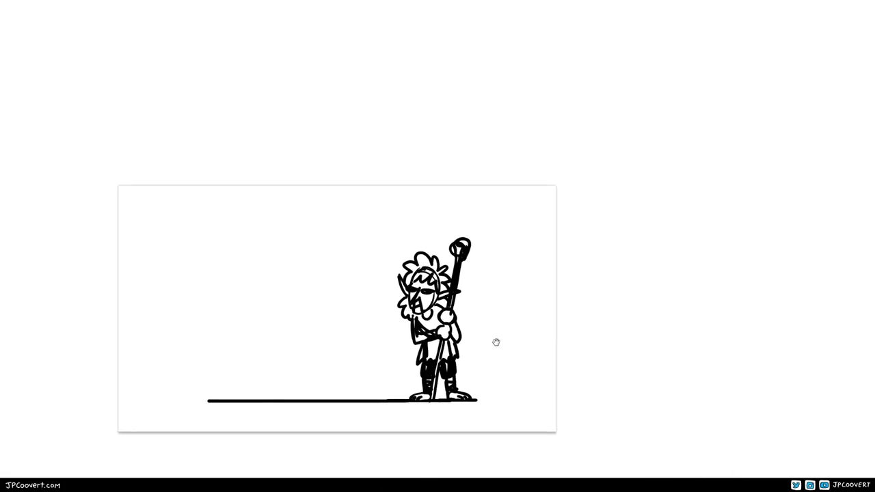
- Rework the elf's near arm into a raised arm with a pointing finger, adding the tunic's crossed sash and belt
scroll(475, 315, up, 5)
drag(350, 362, 383, 360)
mouse_move(356, 322)
mouse_down()
mouse_move(379, 347)
mouse_move(407, 341)
mouse_move(402, 350)
mouse_up()
mouse_move(298, 296)
mouse_down()
mouse_move(316, 310)
mouse_move(300, 321)
mouse_move(331, 359)
mouse_move(355, 318)
mouse_up()
drag(328, 359, 339, 403)
key(ctrl+z)
mouse_move(332, 340)
mouse_down()
mouse_move(329, 384)
mouse_move(359, 369)
mouse_up()
mouse_move(326, 338)
mouse_down()
mouse_move(357, 311)
mouse_move(369, 319)
mouse_move(394, 311)
mouse_move(381, 327)
mouse_up()
- Draw the elf's other sleeve and arm, with a single fist and fingers wrapped around the staff
mouse_move(406, 302)
mouse_down()
mouse_move(424, 328)
mouse_move(432, 384)
mouse_up()
mouse_move(443, 360)
mouse_down()
mouse_move(445, 380)
mouse_move(432, 377)
mouse_up()
drag(420, 350, 427, 376)
drag(408, 305, 425, 317)
drag(425, 370, 429, 378)
drag(393, 299, 420, 319)
drag(397, 299, 406, 325)
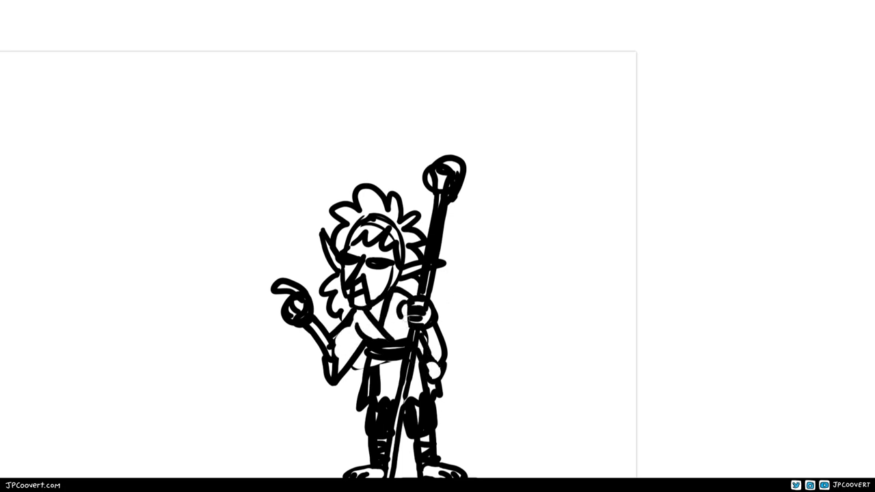
- Sketch a round head with a ball nose and mustache below the elf's pointing hand
scroll(412, 326, down, 5)
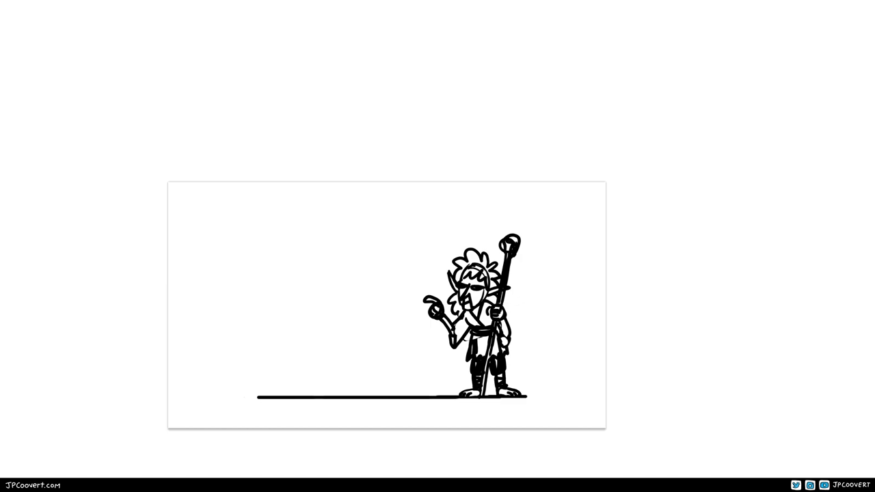
scroll(403, 357, up, 5)
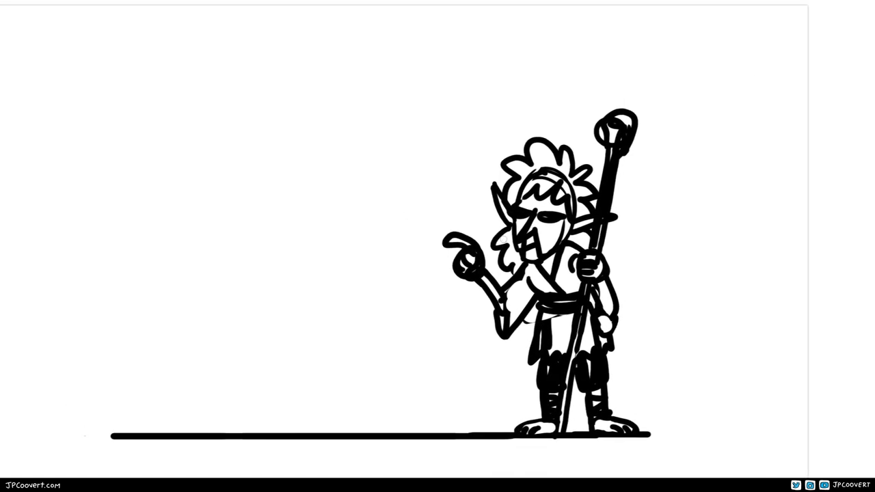
drag(412, 298, 424, 279)
drag(409, 330, 464, 353)
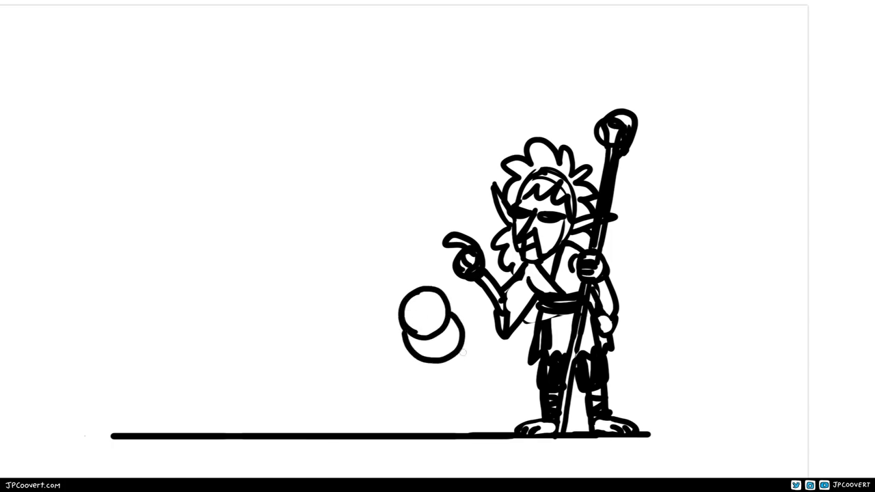
mouse_move(443, 315)
mouse_down()
mouse_move(411, 339)
mouse_move(468, 334)
mouse_up()
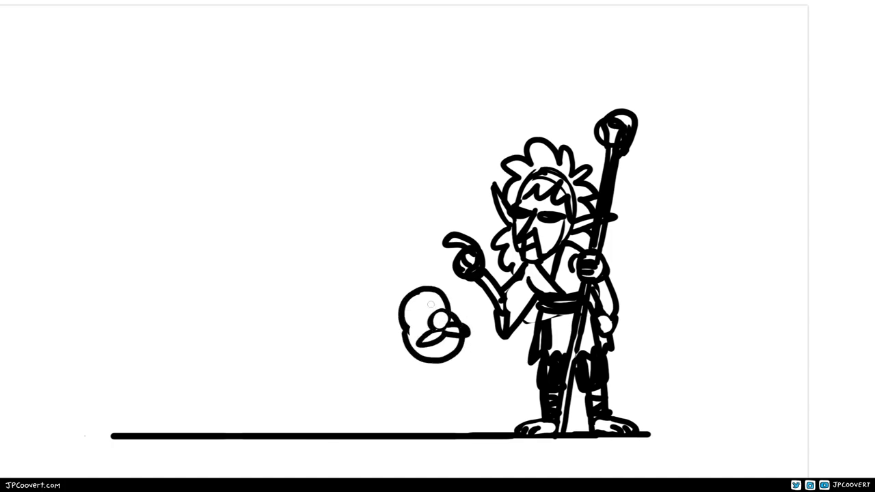
- Add frowning eyes, an ear and a peaked brim to the mustached head and shift it away from the elf
drag(410, 309, 433, 319)
drag(450, 302, 455, 312)
mouse_move(402, 320)
mouse_down()
mouse_move(399, 341)
mouse_move(463, 283)
mouse_move(471, 291)
mouse_up()
mouse_move(430, 328)
mouse_down()
mouse_move(390, 328)
mouse_move(402, 289)
mouse_up()
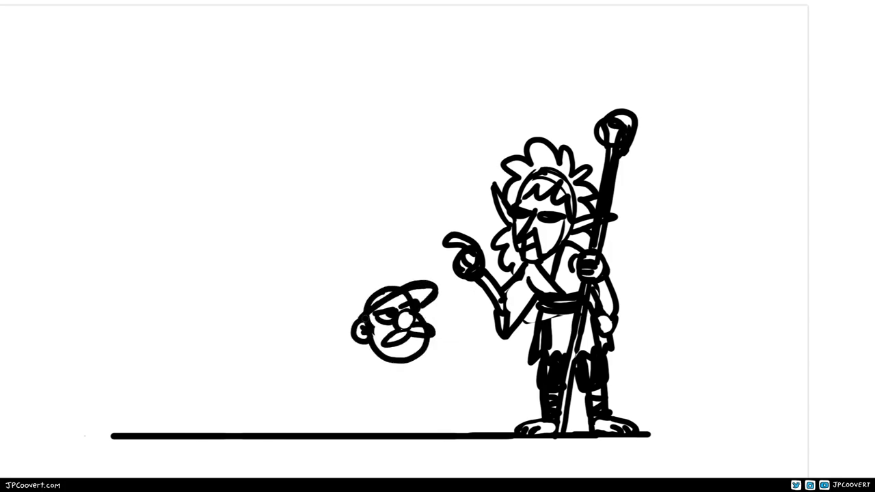
- Sketch the wide brim and tall crown of a hat on the mustached man's head
drag(369, 335, 339, 350)
mouse_move(359, 263)
mouse_down()
mouse_move(418, 285)
mouse_move(355, 313)
mouse_up()
mouse_move(361, 308)
mouse_down()
mouse_move(395, 280)
mouse_move(343, 312)
mouse_move(403, 286)
mouse_move(402, 278)
mouse_up()
key(ctrl+z)
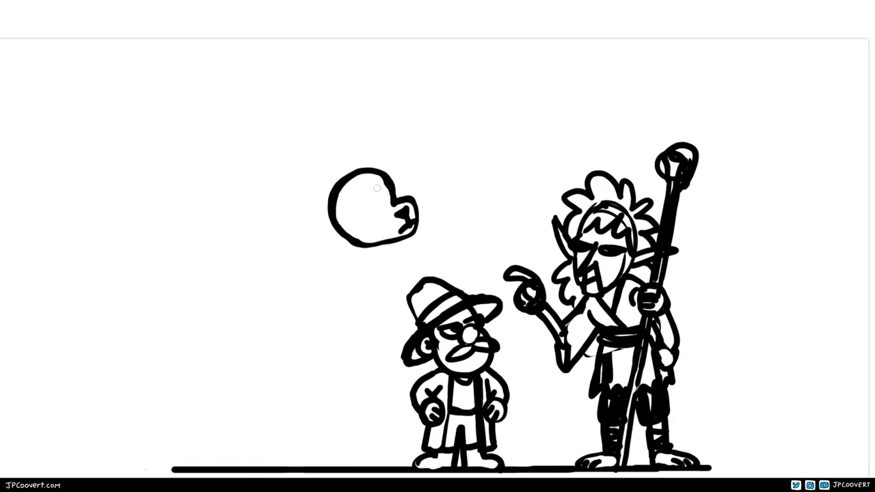
- Add side-glancing eyes, a raised brow and two pointed ears to the wolf head, and redraw its jaw line
drag(373, 207, 370, 185)
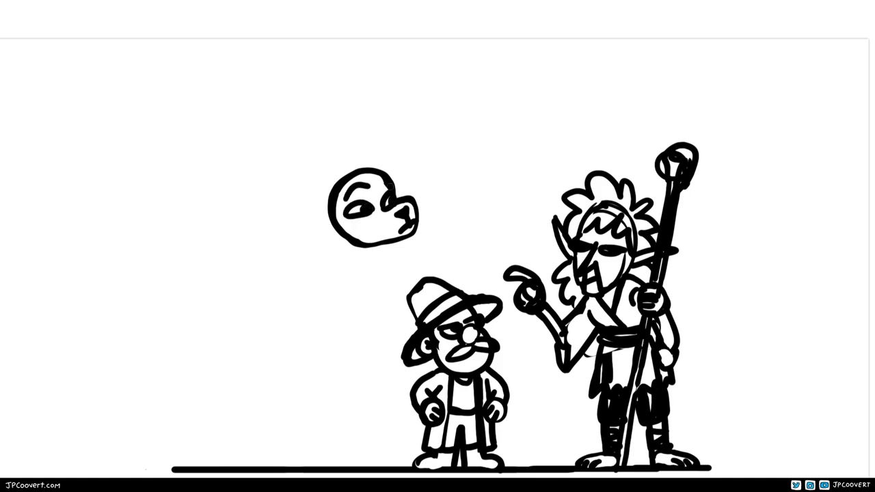
drag(321, 169, 333, 218)
drag(357, 170, 389, 175)
drag(321, 179, 337, 205)
drag(367, 168, 379, 161)
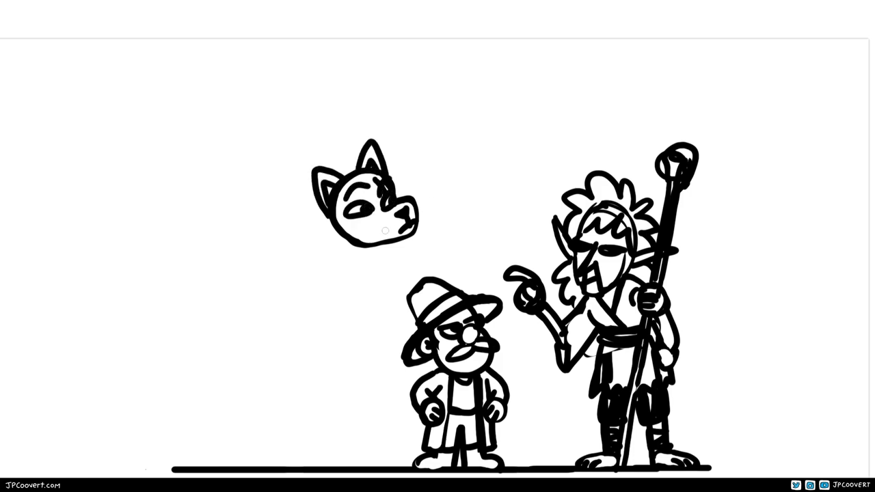
key(ctrl+z)
drag(337, 240, 413, 230)
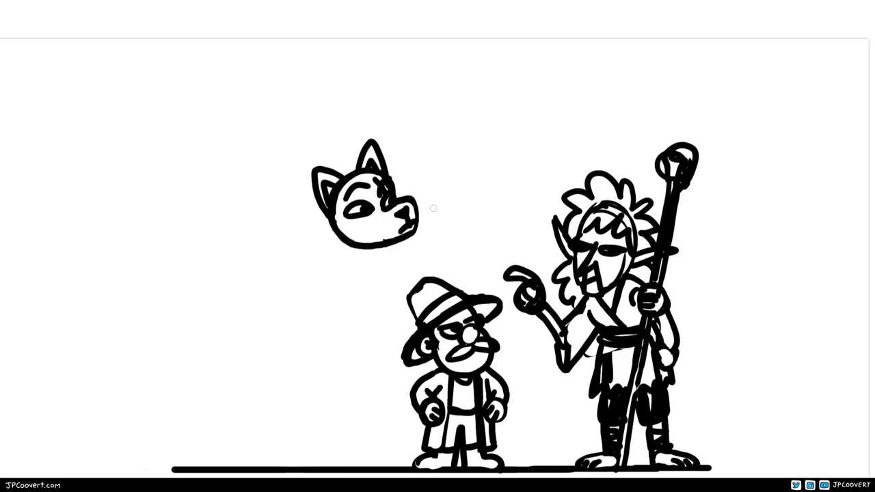
- Draw the wolf's neck, boxy torso and long legs with feet standing on the ground line
mouse_move(383, 257)
mouse_down()
mouse_move(330, 274)
mouse_move(387, 265)
mouse_up()
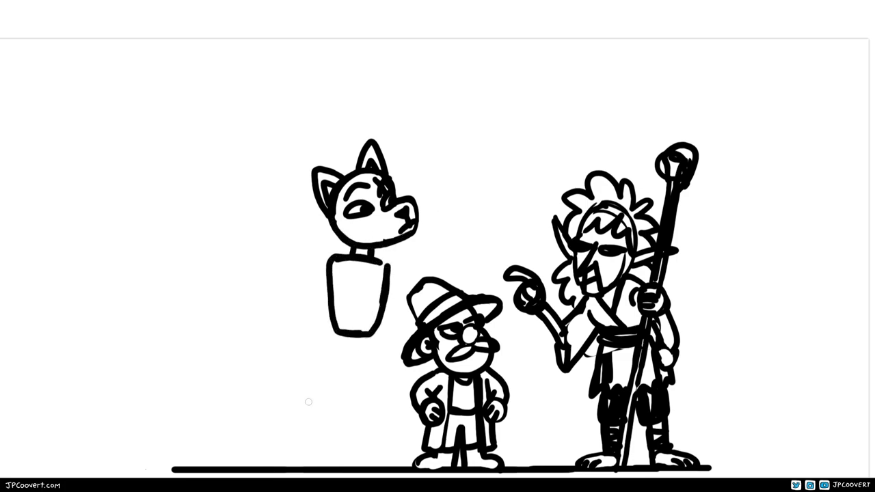
mouse_move(377, 347)
mouse_down()
mouse_move(374, 456)
mouse_move(408, 466)
mouse_up()
drag(350, 355, 362, 466)
drag(354, 351, 339, 465)
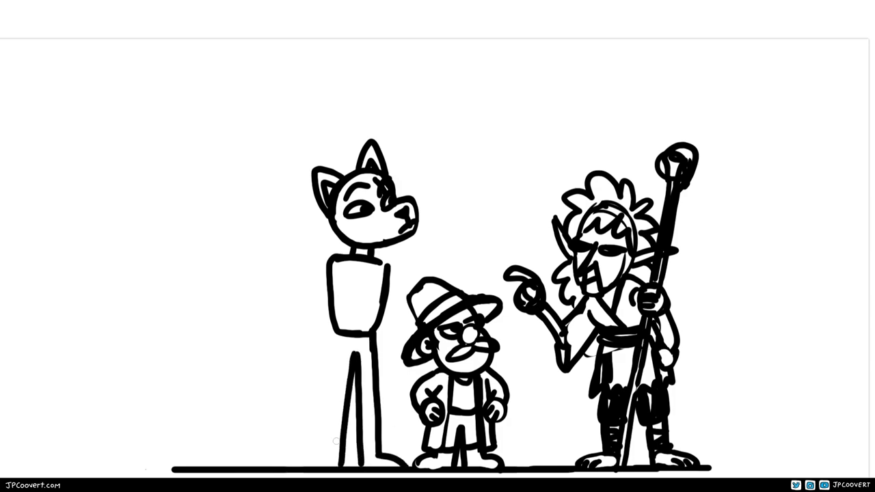
mouse_move(338, 333)
mouse_down()
mouse_move(321, 458)
mouse_move(293, 462)
mouse_up()
key(ctrl+z)
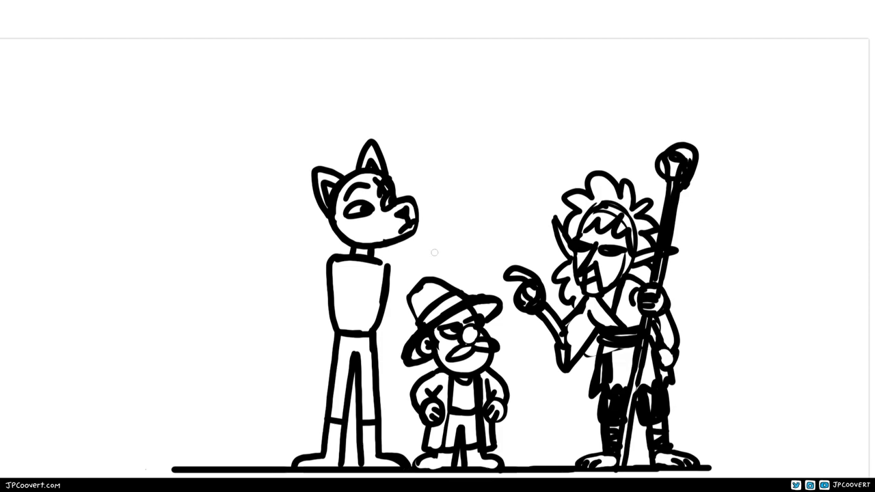
- Draw the wolf's raised arm with a pointing finger and try a second hand beside the hip
drag(423, 238, 408, 313)
drag(313, 343, 300, 372)
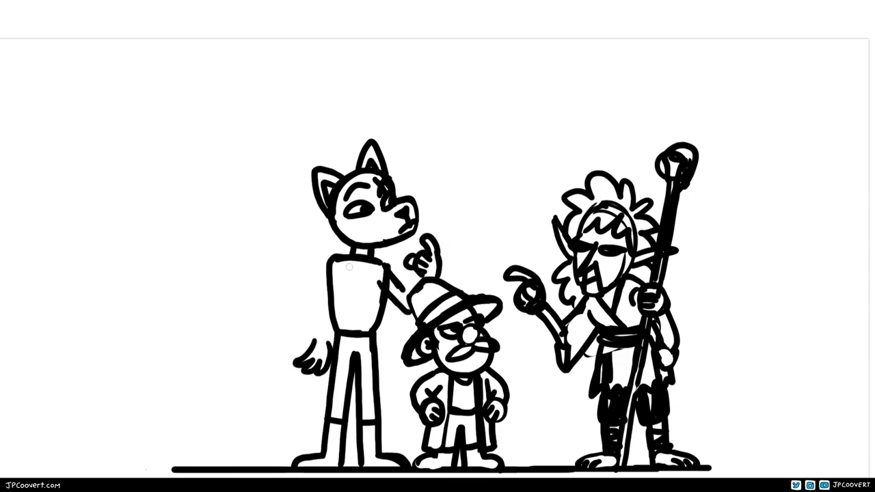
mouse_move(327, 256)
mouse_down()
mouse_move(316, 342)
mouse_move(326, 291)
mouse_up()
key(ctrl+z)
key(ctrl+z)
- Erase the wolf's outer torso side and shoulder line, and draw a neckerchief around the neck
key(e)
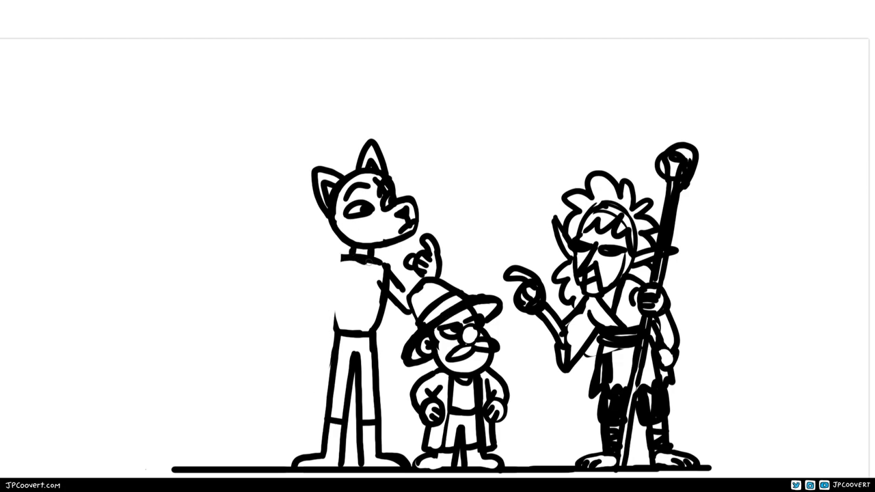
mouse_move(342, 257)
mouse_down()
mouse_move(383, 257)
mouse_move(370, 290)
mouse_move(383, 252)
mouse_up()
key(b)
key(e)
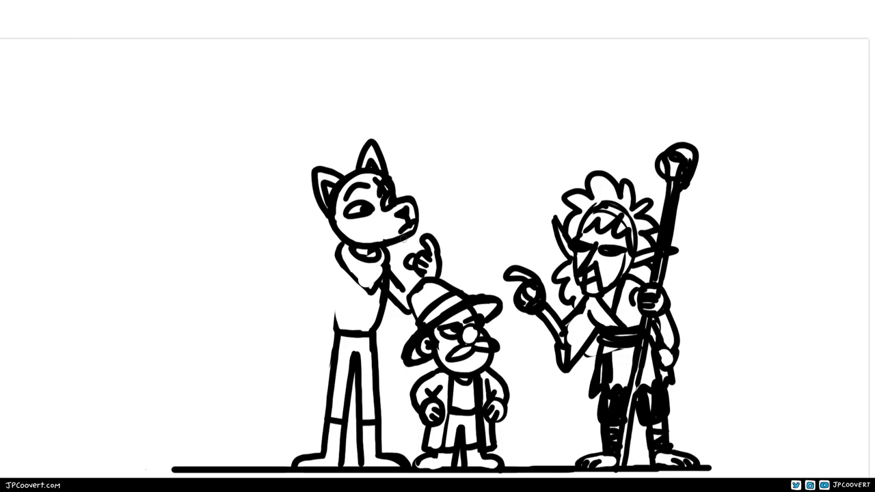
- Draw a rounded-square face with large side-glancing eyes, thick brows and a nose behind the wolf
drag(454, 357, 502, 333)
mouse_move(333, 260)
mouse_down()
mouse_move(303, 301)
mouse_move(335, 259)
mouse_move(369, 273)
mouse_move(348, 253)
mouse_move(316, 294)
mouse_move(318, 272)
mouse_up()
key(l)
mouse_move(301, 268)
mouse_down()
mouse_move(290, 281)
mouse_move(312, 273)
mouse_move(312, 264)
mouse_up()
drag(315, 260, 334, 259)
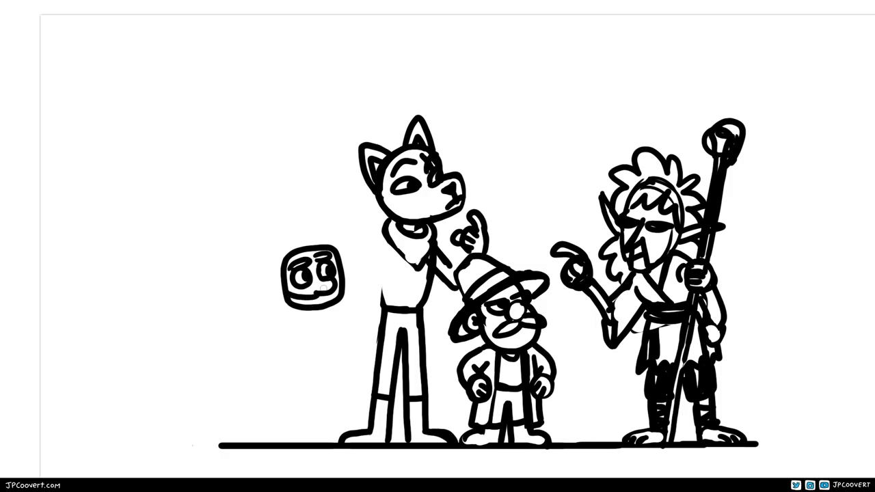
- Give the square face an ear, tufted hair and a bushy scalloped beard
mouse_move(311, 313)
mouse_down()
mouse_move(270, 291)
mouse_move(272, 283)
mouse_up()
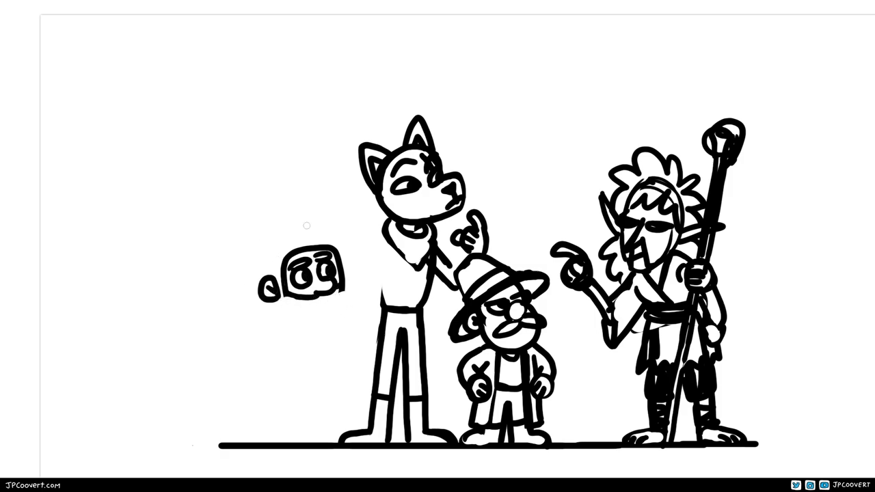
mouse_move(295, 238)
mouse_down()
mouse_move(322, 237)
mouse_move(263, 276)
mouse_up()
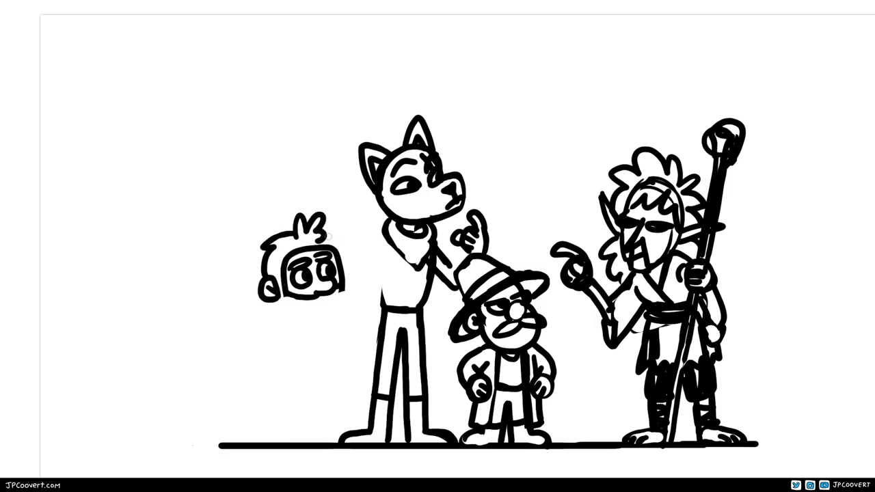
drag(324, 234, 345, 266)
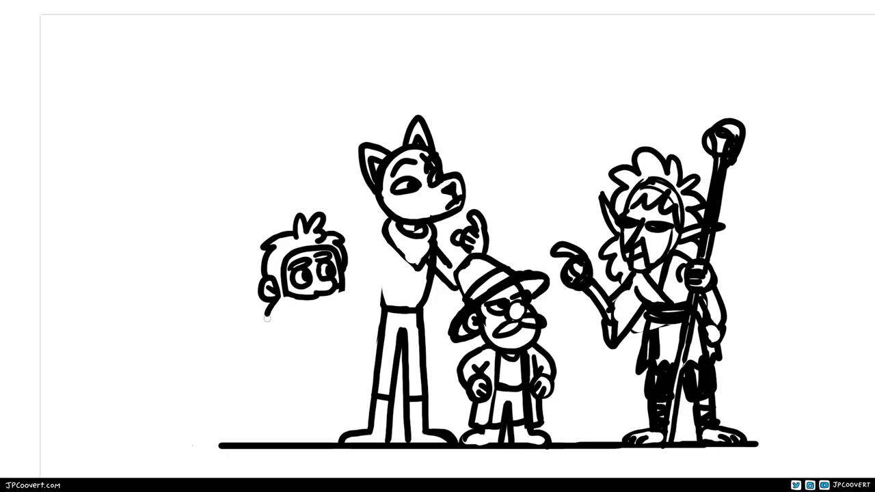
drag(267, 318, 357, 290)
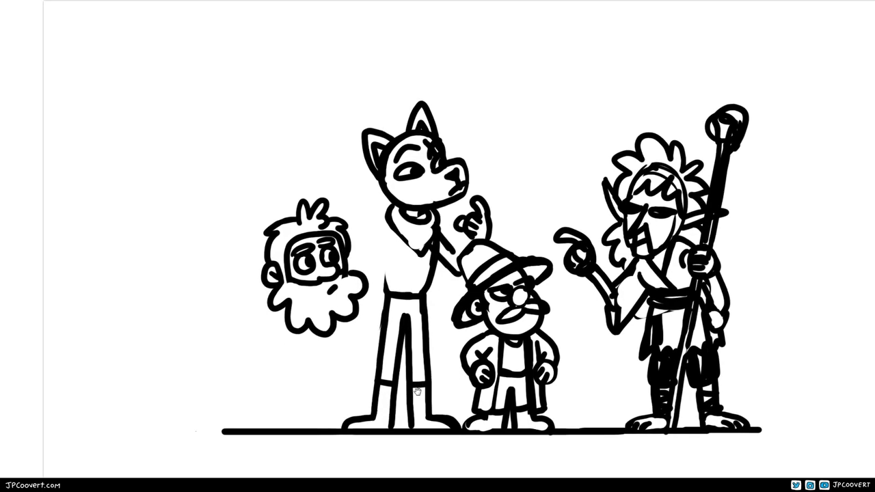
- Outline a broad torso with a belt line under the bearded head and move the figure slightly up and outward
drag(285, 190, 280, 195)
drag(270, 260, 335, 250)
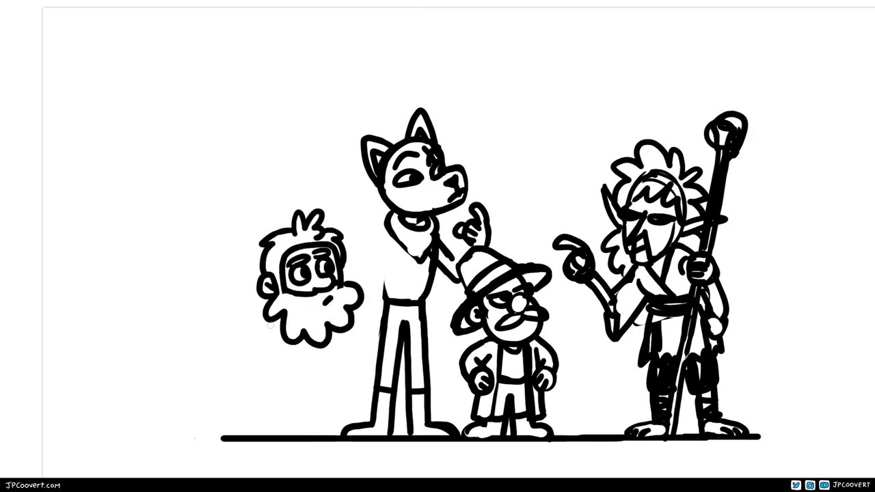
drag(258, 314, 262, 362)
drag(274, 373, 342, 374)
drag(356, 327, 357, 366)
drag(327, 223, 369, 308)
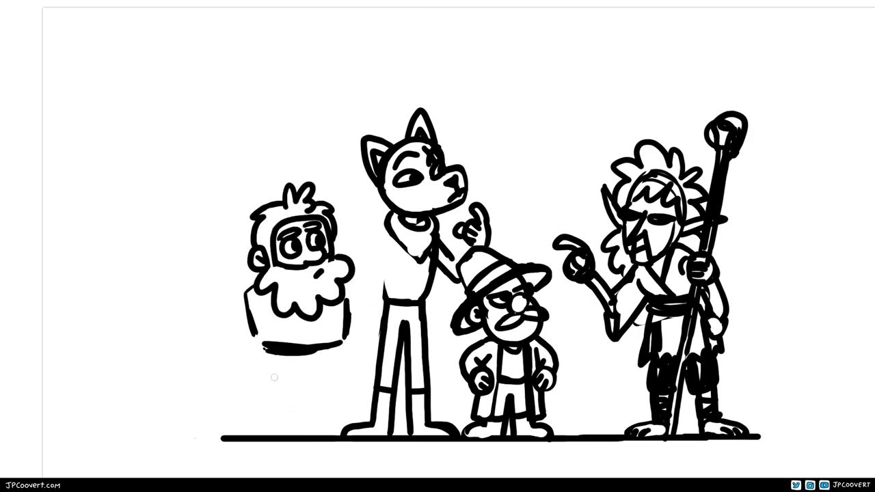
- Draw the bearded man's thick legs, feet on the ground line and bands across both boot tops
drag(257, 347, 273, 424)
drag(345, 339, 338, 420)
mouse_move(305, 369)
mouse_down()
mouse_move(305, 422)
mouse_move(247, 438)
mouse_up()
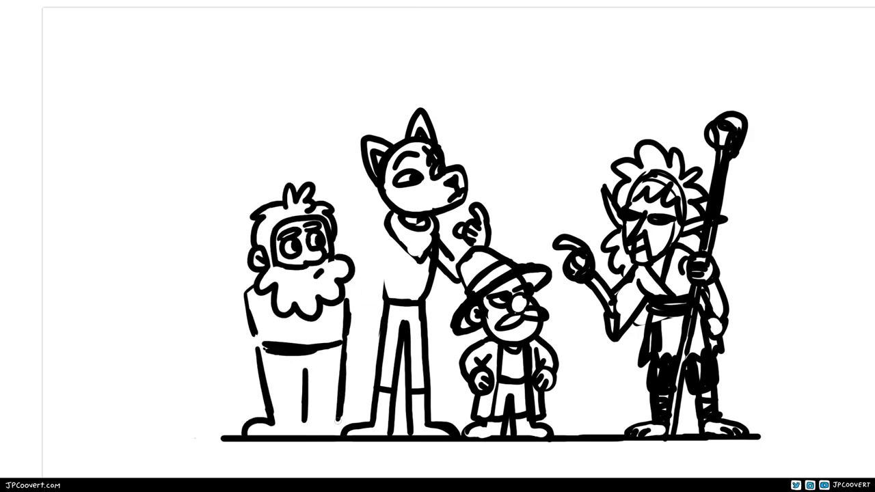
drag(335, 417, 365, 431)
drag(271, 399, 308, 396)
drag(273, 410, 352, 405)
drag(308, 410, 338, 409)
drag(305, 418, 305, 440)
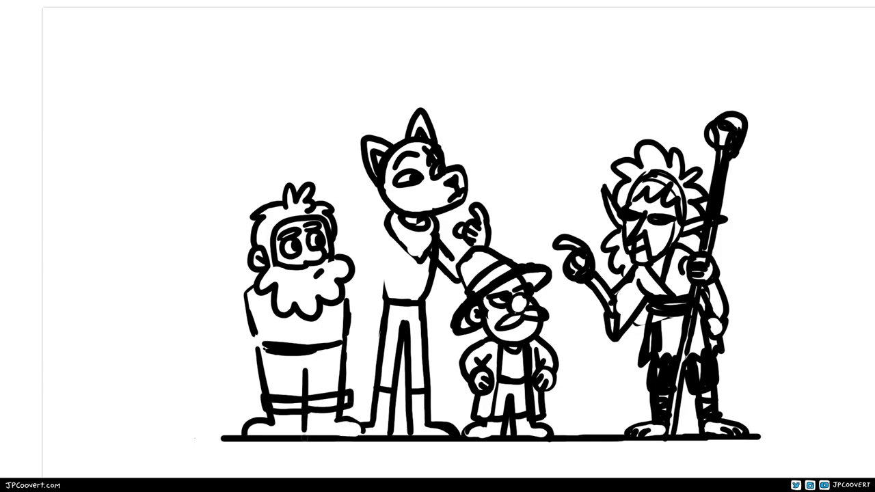
- Redraw the bearded man's belt and add a short sleeve and bent arm with the hand on his hip
drag(245, 273, 229, 301)
mouse_move(254, 349)
mouse_down()
mouse_move(345, 340)
mouse_move(345, 350)
mouse_up()
key(ctrl+z)
mouse_move(354, 287)
mouse_down()
mouse_move(370, 348)
mouse_move(342, 362)
mouse_up()
key(ctrl+z)
drag(349, 263, 370, 294)
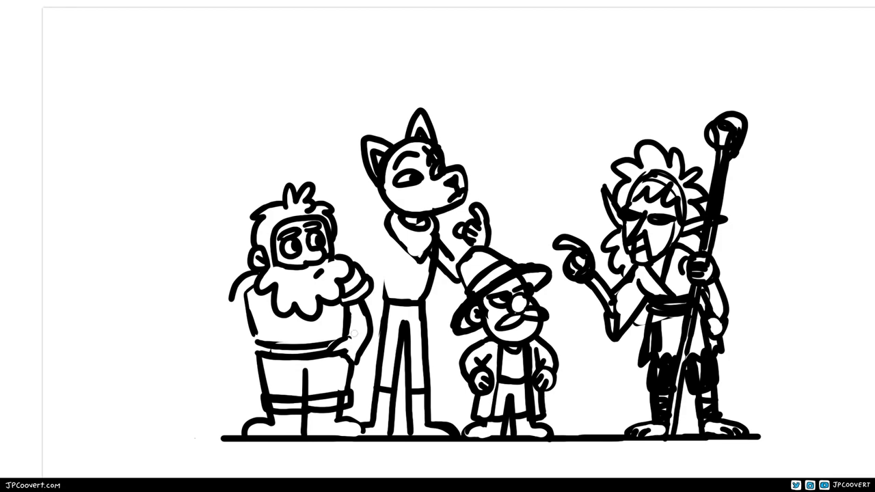
mouse_move(254, 265)
mouse_down()
mouse_move(240, 299)
mouse_move(272, 283)
mouse_up()
drag(307, 328, 322, 311)
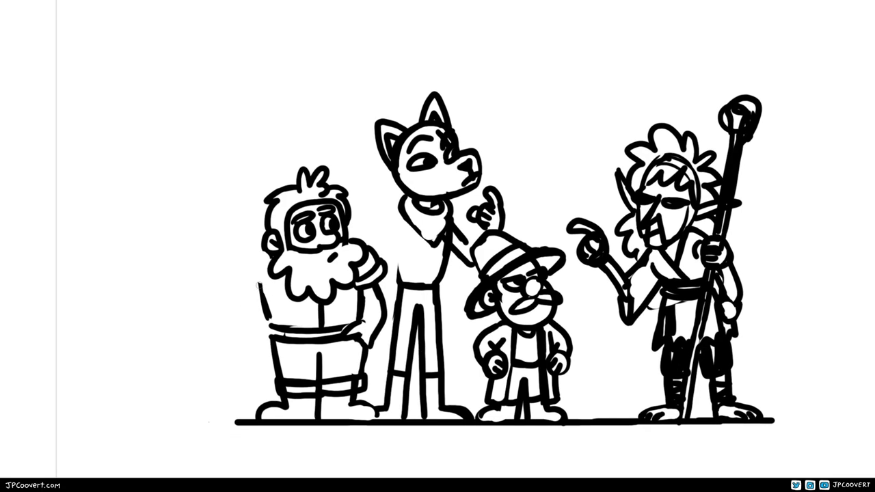
- Draw a fist holding a curl-topped staff beside the bearded man, reaching down to the ground line
key(ctrl+z)
mouse_move(246, 268)
mouse_down()
mouse_move(227, 294)
mouse_move(265, 311)
mouse_move(251, 254)
mouse_up()
key(ctrl+z)
mouse_move(246, 287)
mouse_down()
mouse_move(235, 290)
mouse_move(201, 217)
mouse_move(233, 268)
mouse_up()
mouse_move(232, 314)
mouse_down()
mouse_move(265, 414)
mouse_move(278, 416)
mouse_up()
key(ctrl+z)
drag(257, 365, 276, 417)
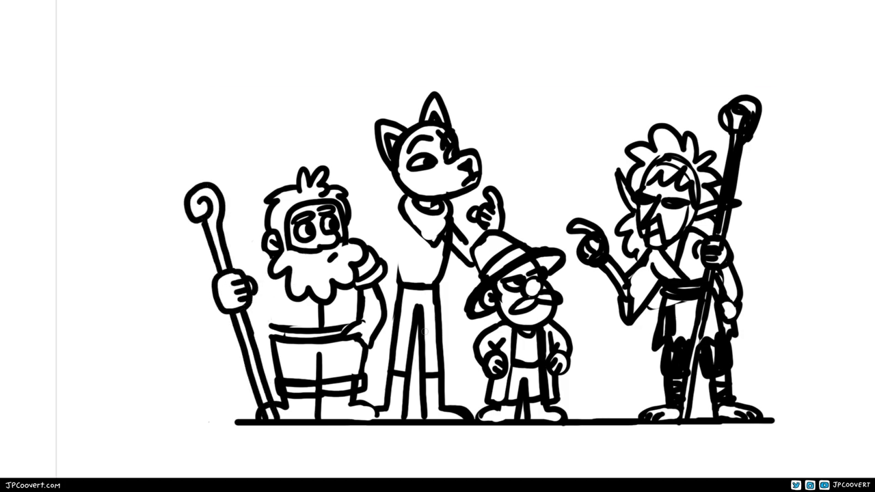
- Draw the sleeve and arm joining the bearded man's shoulder to the fist on the staff
scroll(438, 259, up, 1)
mouse_move(260, 312)
mouse_down()
mouse_move(283, 334)
mouse_move(287, 269)
mouse_move(263, 328)
mouse_up()
key(ctrl+z)
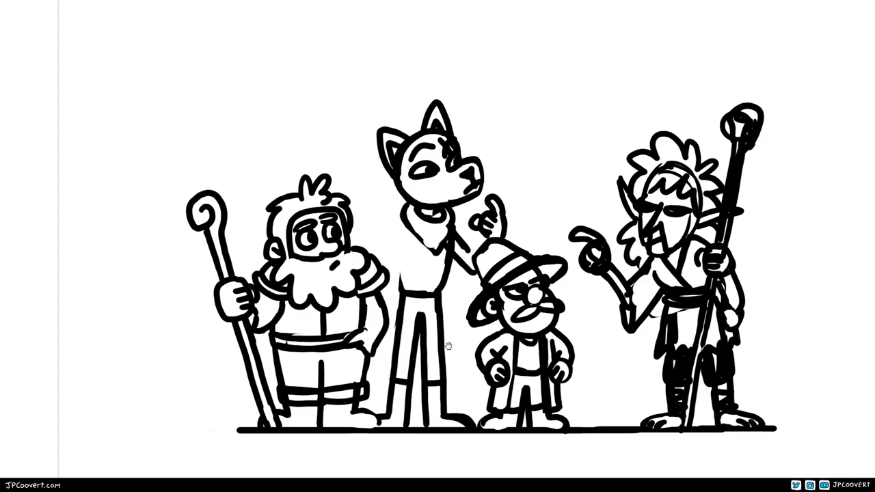
- Draw rounded shoulder pads on both of the wolf's shoulders
drag(448, 346, 439, 374)
mouse_move(404, 231)
mouse_down()
mouse_move(367, 249)
mouse_move(400, 271)
mouse_up()
drag(447, 240, 453, 276)
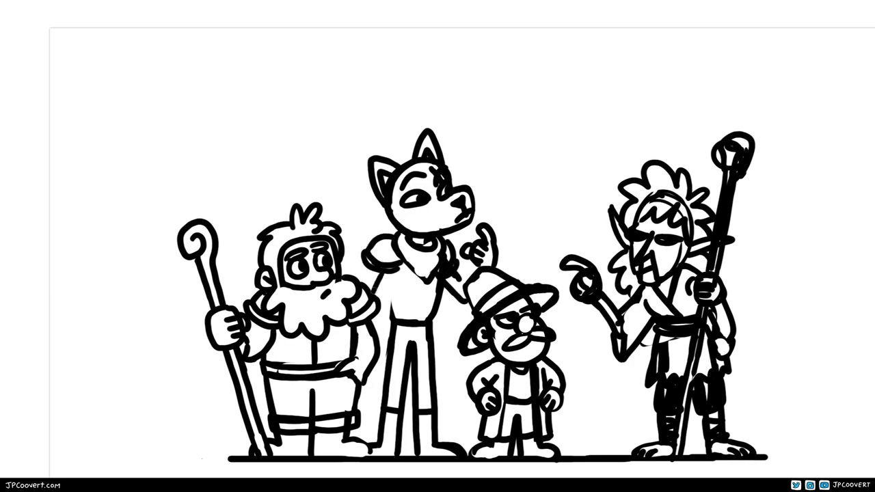
- Redraw the wolf's missing torso side and add a long cape hanging behind the legs
drag(389, 277, 394, 321)
drag(361, 417, 420, 430)
drag(444, 296, 458, 419)
- Redraw the wolf's raised hand with a bent index finger and centre the whole drawing on the canvas
drag(465, 397, 386, 446)
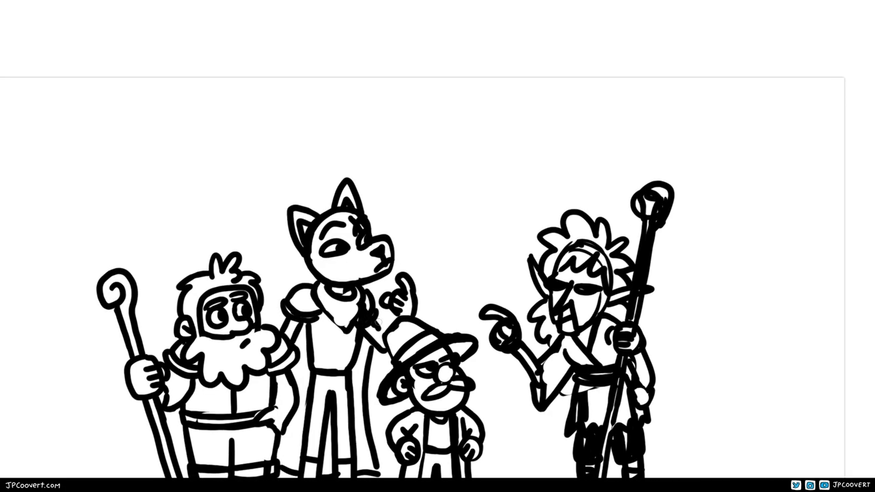
mouse_move(413, 265)
mouse_down()
mouse_move(395, 312)
mouse_move(406, 310)
mouse_up()
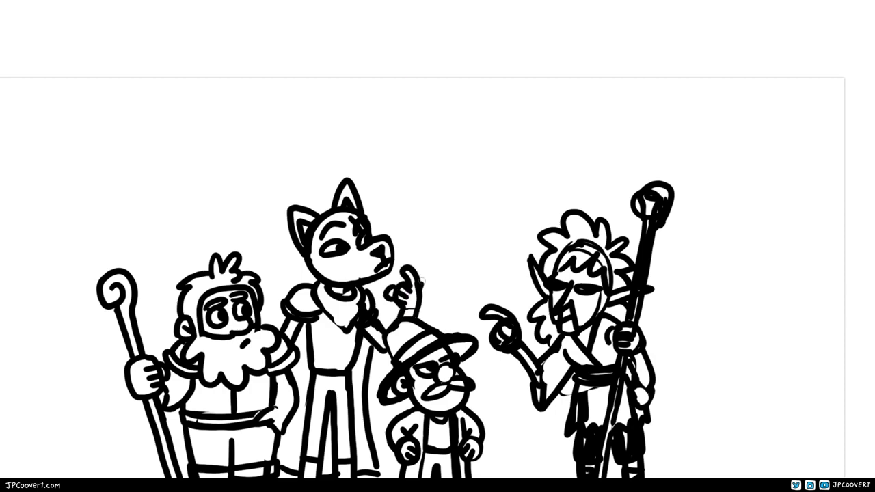
drag(414, 261, 394, 304)
key(ctrl+z)
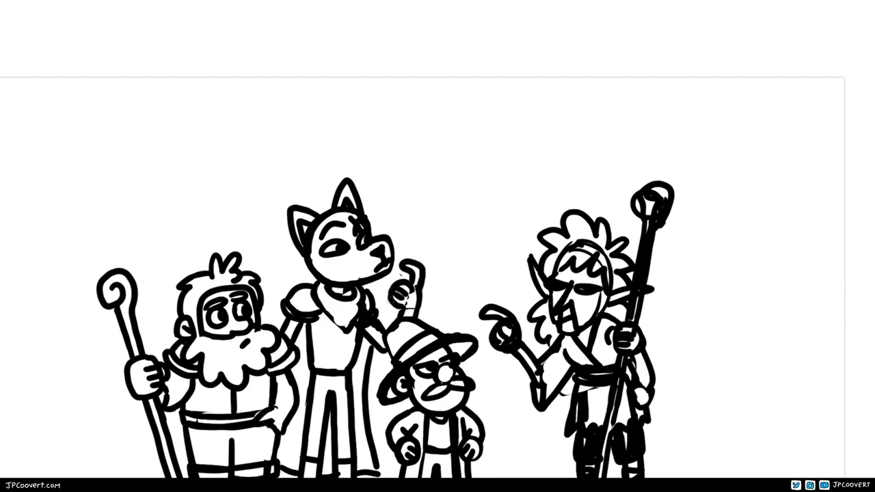
scroll(437, 274, down, 5)
mouse_move(520, 341)
mouse_down()
mouse_move(525, 379)
mouse_move(537, 383)
mouse_up()
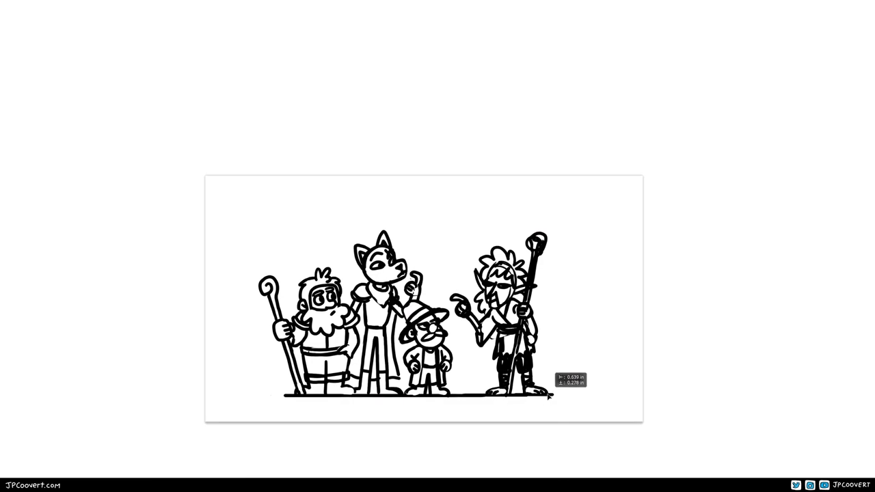
- Draw spiky grass tufts between the hatted man and the elf and at both ends of the ground line
scroll(511, 393, up, 5)
scroll(511, 393, down, 5)
mouse_move(152, 386)
mouse_down()
mouse_move(186, 339)
mouse_move(182, 371)
mouse_move(199, 314)
mouse_move(235, 345)
mouse_up()
scroll(185, 355, up, 5)
drag(437, 246, 225, 281)
drag(321, 397, 337, 352)
mouse_move(342, 400)
mouse_down()
mouse_move(376, 345)
mouse_move(403, 376)
mouse_up()
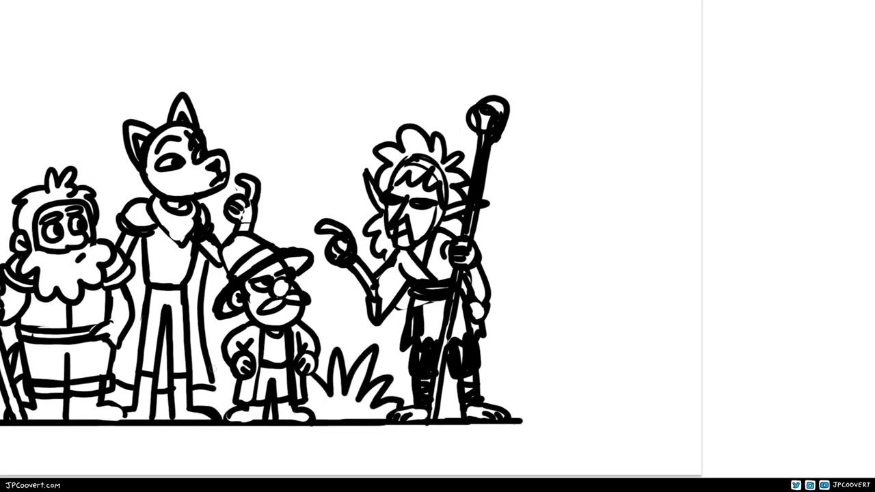
scroll(581, 387, down, 5)
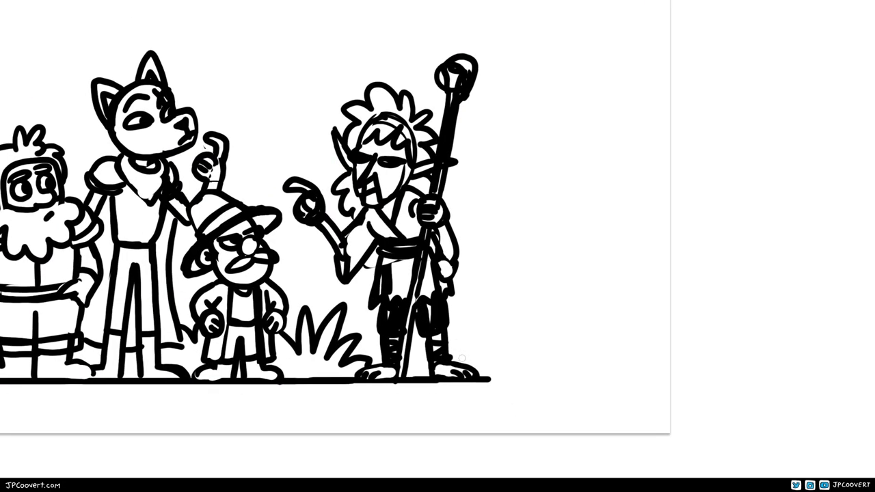
scroll(493, 358, down, 3)
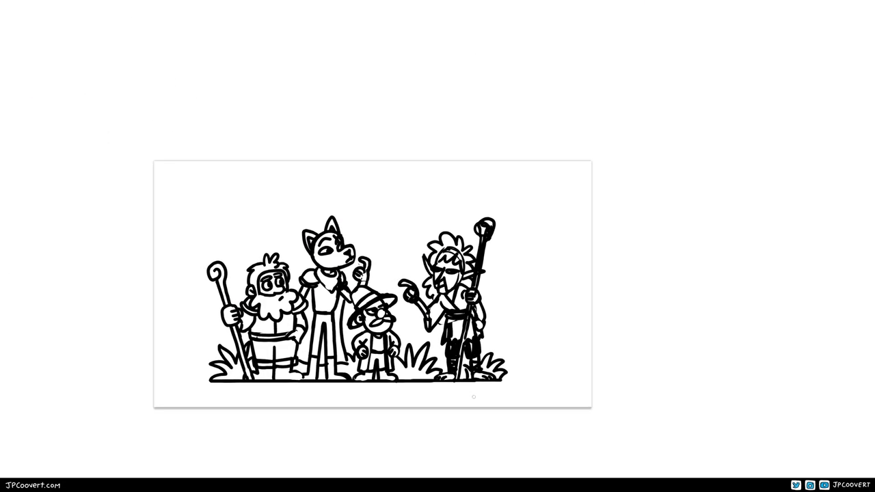
- Shift the drawing slightly right and draw a tall jagged pine tree behind the bearded man and the wolf
drag(272, 192, 287, 193)
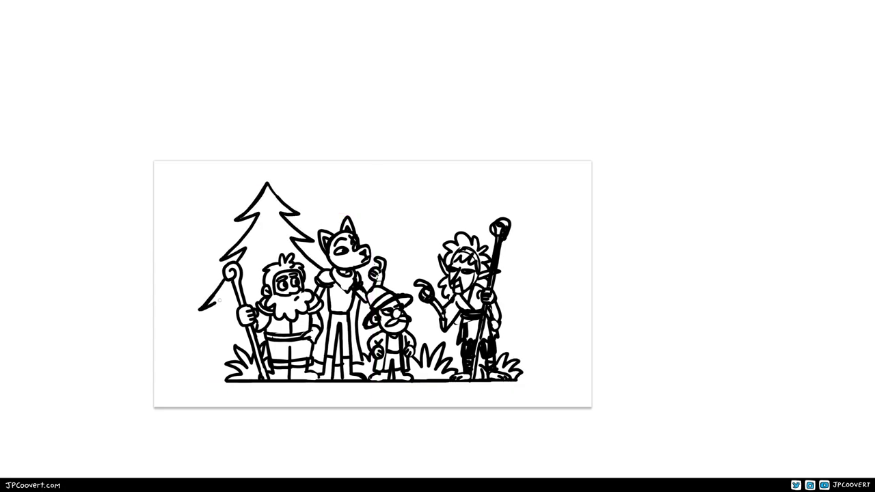
key(ctrl+z)
drag(224, 284, 222, 305)
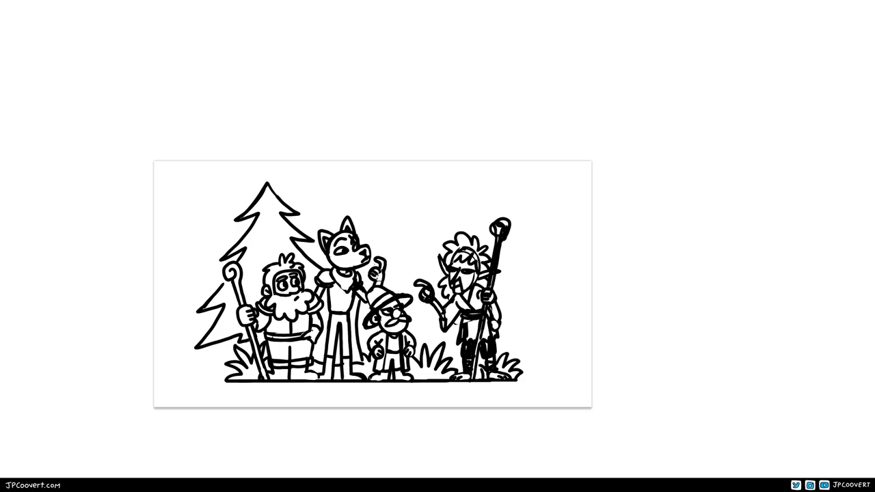
- Draw a second pine behind the elf with its peak, jagged edge facing the wolf, upper branches and trunk
scroll(415, 352, up, 3)
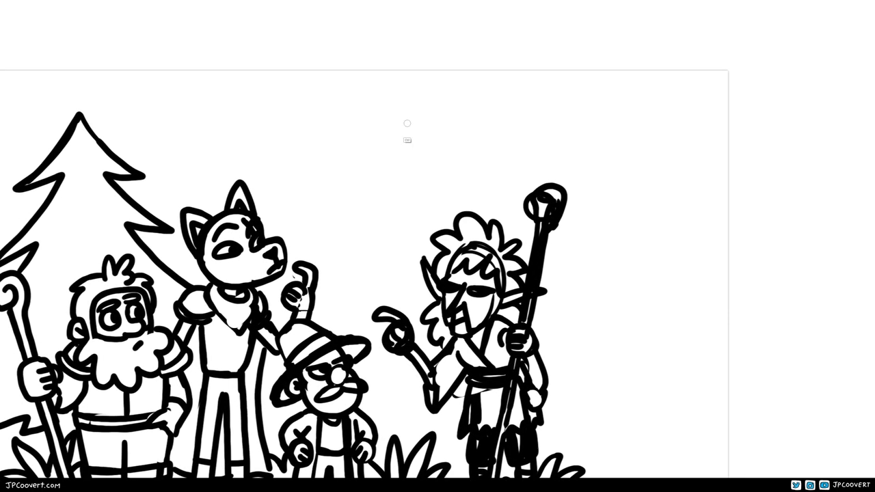
mouse_move(407, 118)
mouse_down()
mouse_move(328, 290)
mouse_move(321, 326)
mouse_up()
mouse_move(408, 118)
mouse_down()
mouse_move(497, 183)
mouse_move(526, 228)
mouse_up()
drag(528, 386, 499, 292)
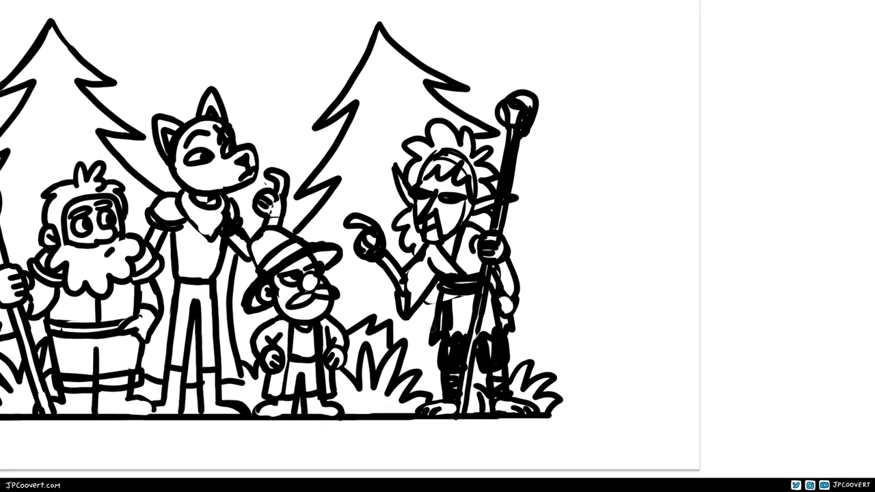
key(ctrl+z)
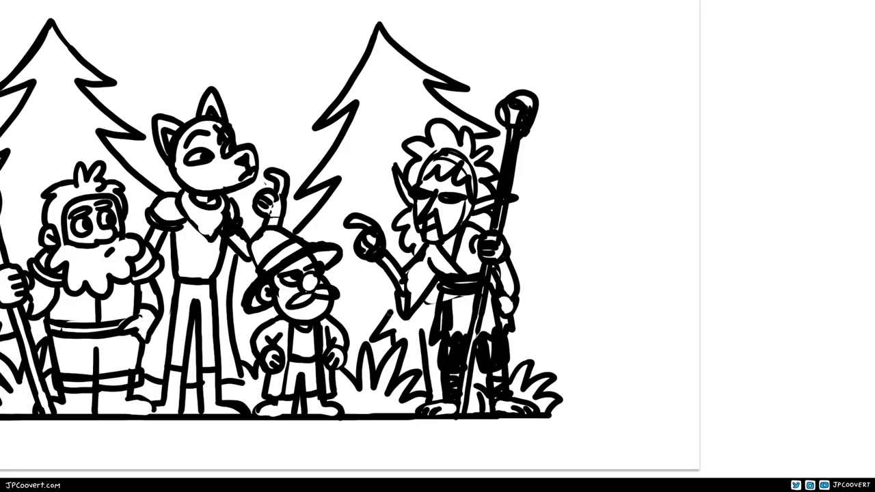
drag(416, 331, 311, 353)
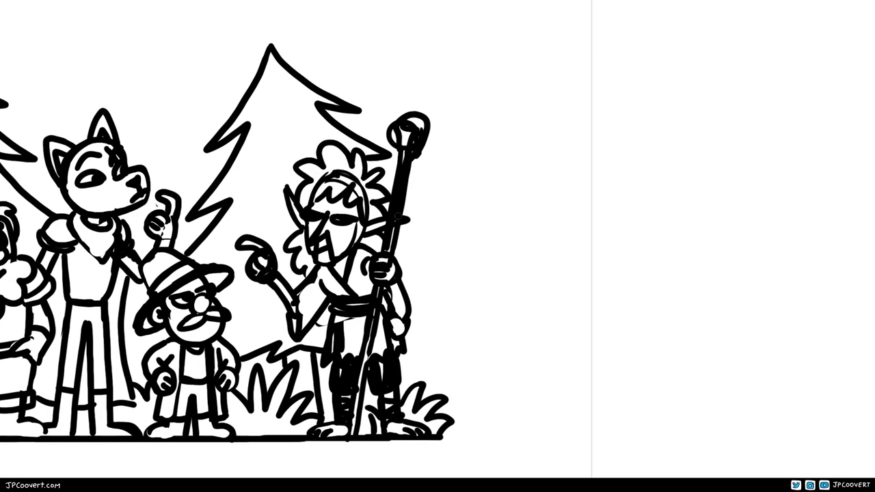
- Draw the second pine's lower branches on the far side of the elf's staff
scroll(382, 328, down, 3)
scroll(387, 329, up, 3)
drag(387, 329, 382, 240)
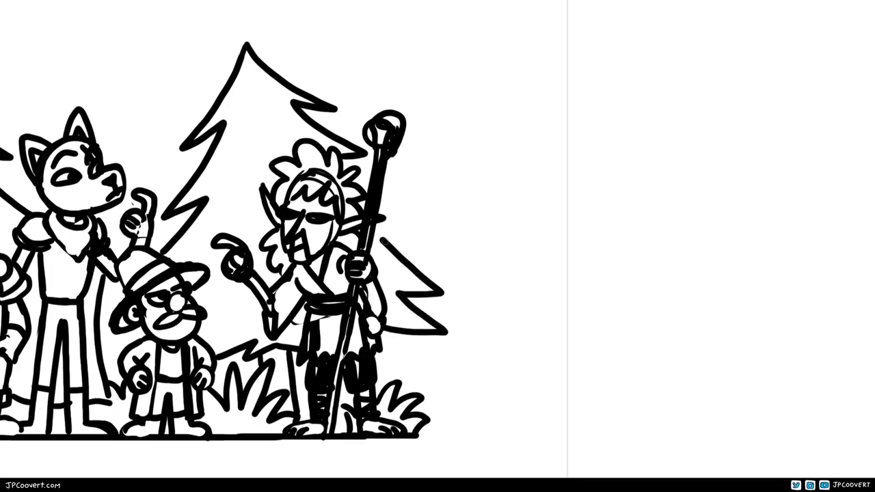
key(ctrl+z)
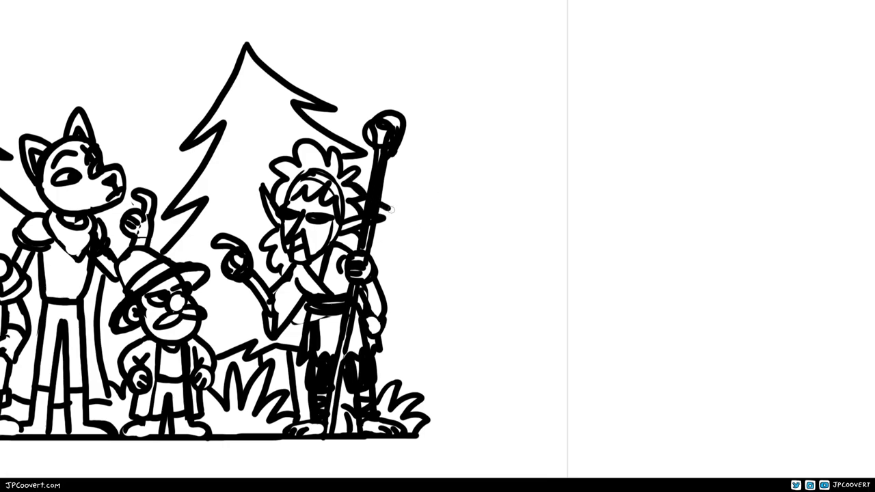
drag(389, 207, 492, 330)
key(ctrl+z)
mouse_move(383, 345)
mouse_down()
mouse_move(415, 341)
mouse_move(380, 202)
mouse_up()
scroll(481, 323, down, 3)
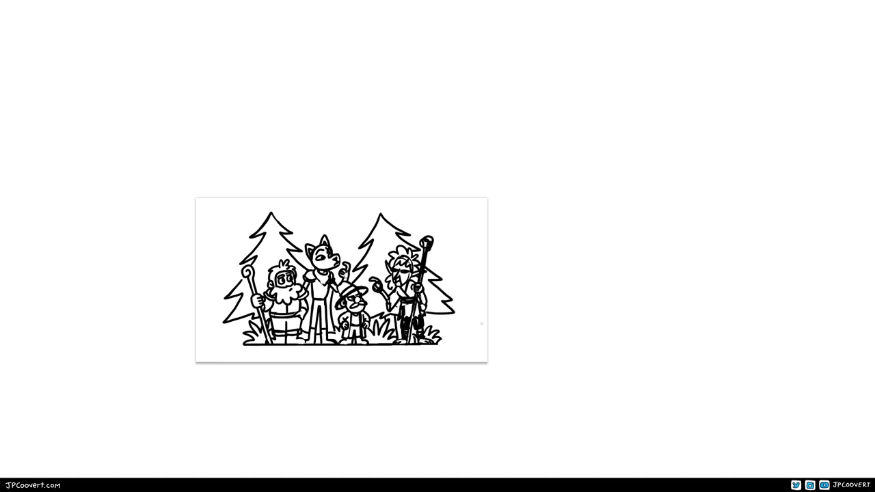
- Redraw the pine's lower branches beyond the elf's staff with a wide pointed tip and a closed bottom edge
scroll(481, 323, up, 5)
drag(255, 279, 410, 272)
drag(390, 307, 361, 375)
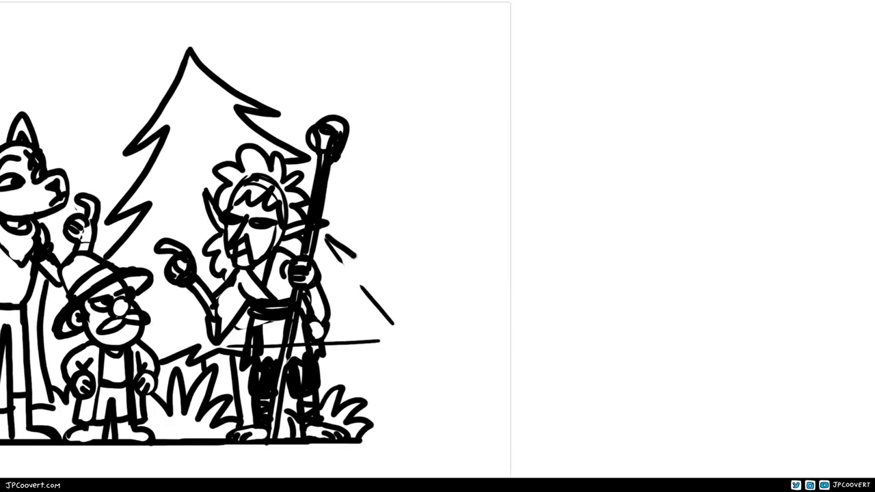
key(ctrl+z)
drag(321, 236, 410, 335)
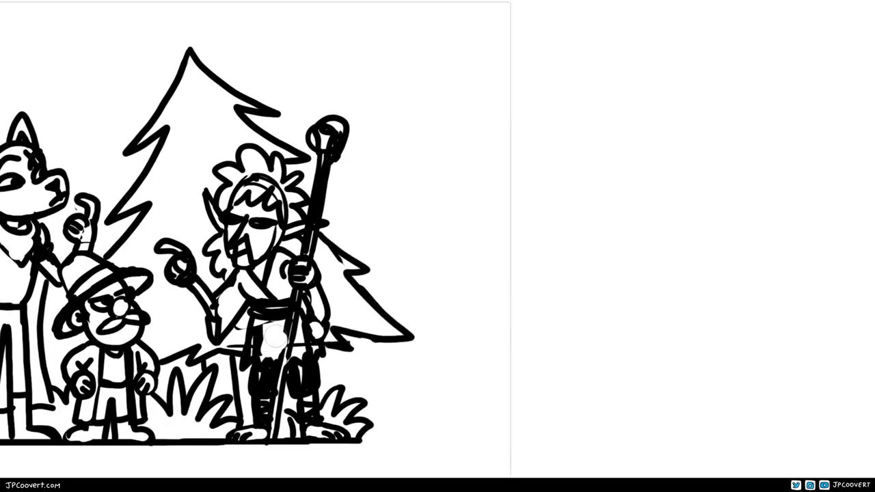
- Erase the stray lines inside the elf's skirt, leaving a clean shape with a ragged hem
scroll(410, 328, down, 1)
scroll(345, 258, up, 1)
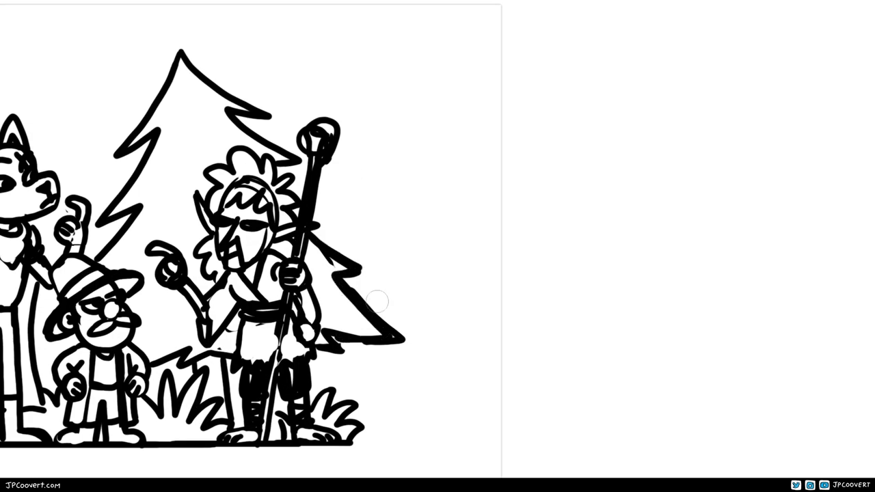
key(ctrl+z)
scroll(377, 301, down, 1)
scroll(355, 328, up, 1)
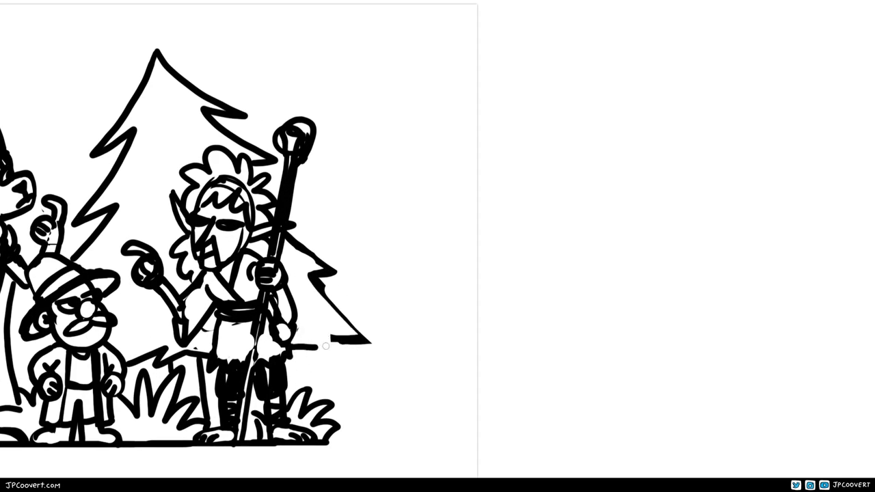
- Erase the pine behind the elf and redraw it smaller with jagged branches on both sides
scroll(394, 328, down, 3)
scroll(444, 341, up, 1)
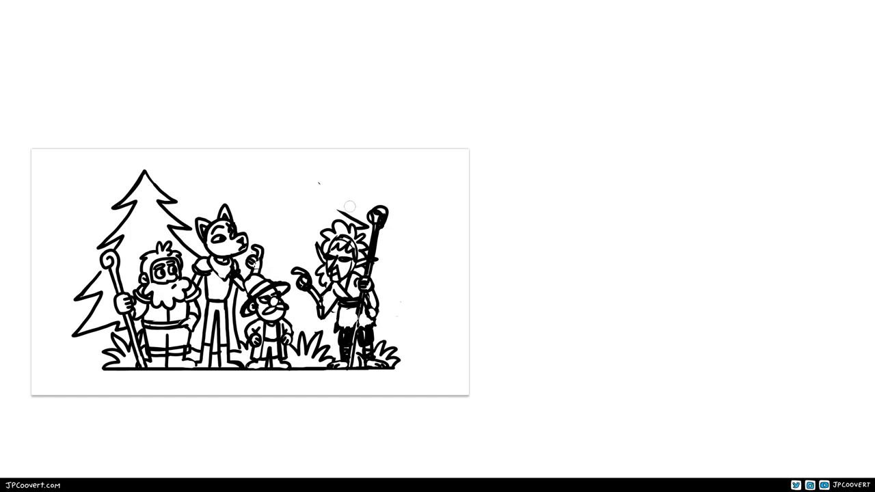
scroll(375, 254, up, 2)
scroll(537, 351, down, 2)
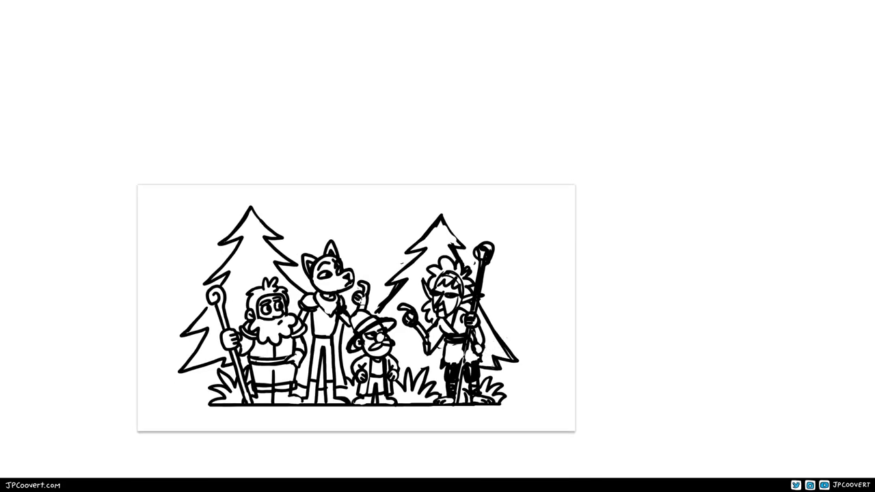
- Try scattering small dots and a cross-shaped star in the sky around the pines
key(ctrl+0)
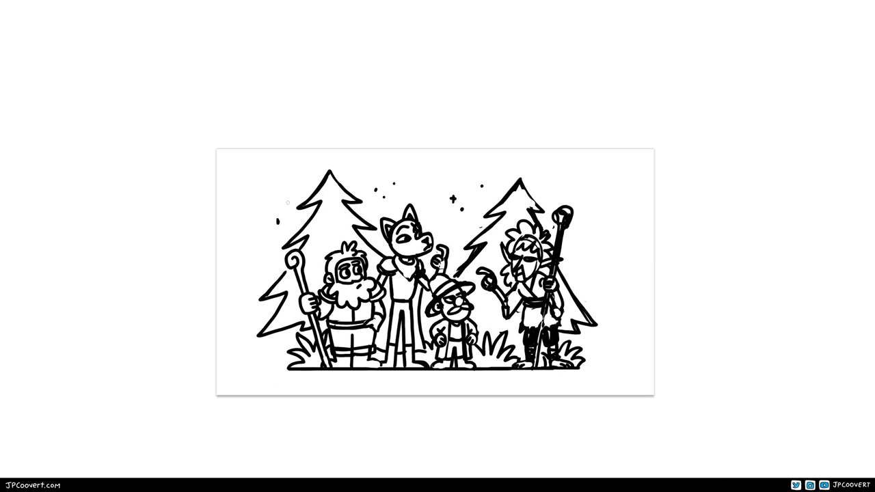
drag(377, 200, 324, 169)
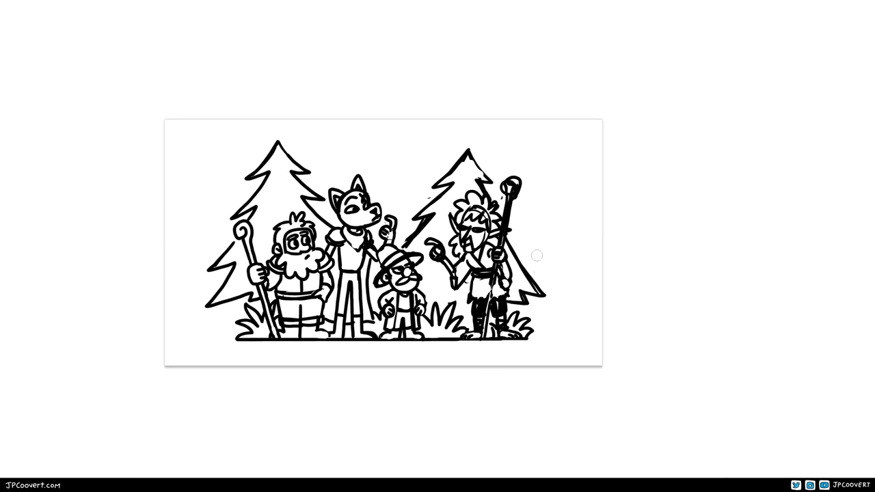
- Shift the whole drawing slightly down on the canvas
scroll(435, 210, up, 2)
scroll(503, 361, down, 2)
drag(506, 360, 506, 372)
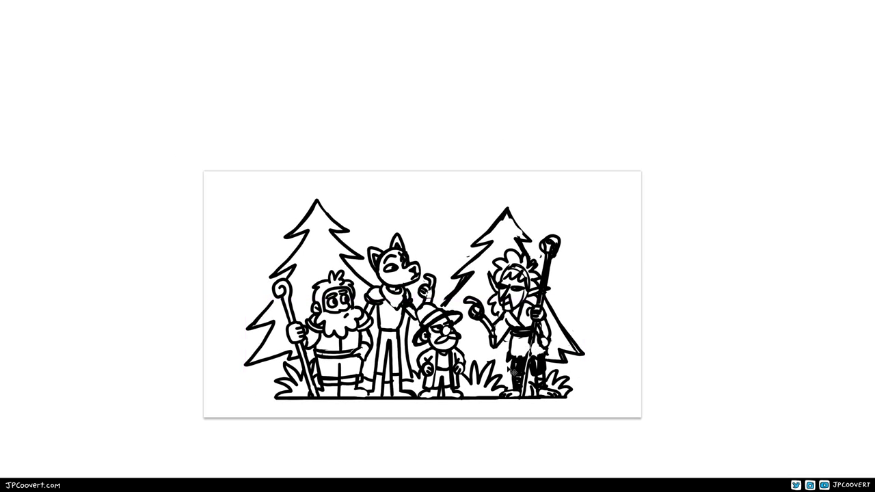
- Draw a small flying bird with spread wings between the two pines and move it slightly lower
scroll(493, 213, up, 2)
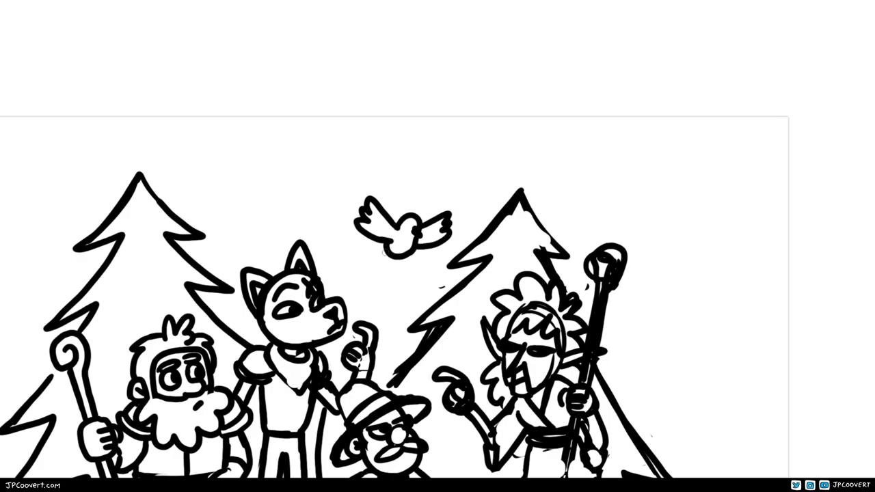
scroll(451, 260, down, 3)
scroll(441, 232, up, 1)
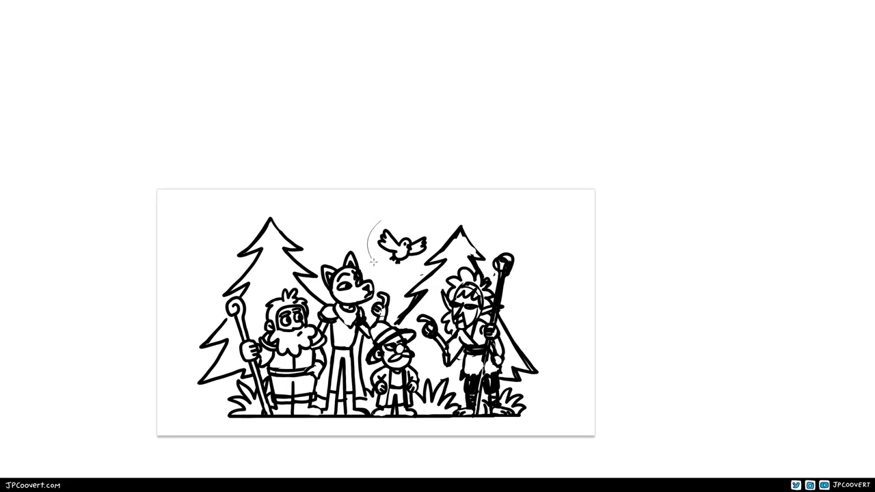
scroll(507, 360, down, 1)
scroll(506, 360, up, 3)
- Fade the sketch to light grey and ink the bearded man's eyes, eyebrows and nose over it in black
key(2)
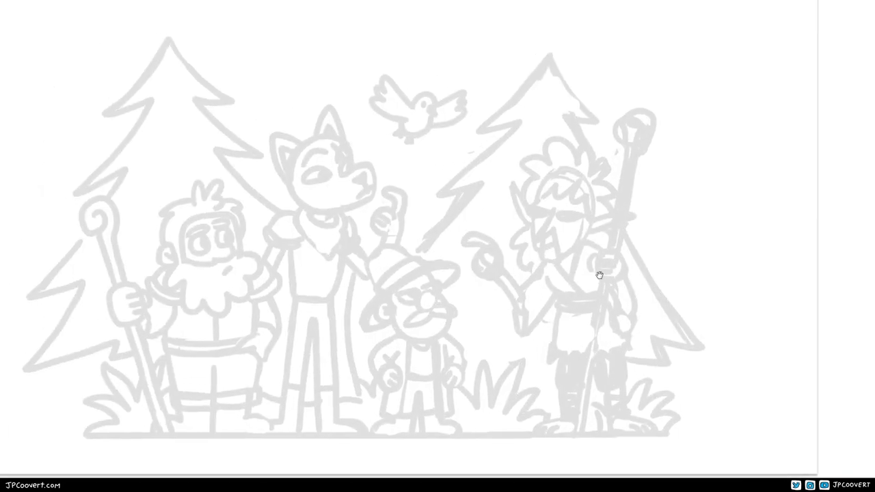
scroll(430, 257, up, 3)
mouse_move(373, 236)
mouse_down()
mouse_move(348, 259)
mouse_move(406, 219)
mouse_up()
mouse_move(358, 233)
mouse_down()
mouse_move(372, 263)
mouse_move(397, 226)
mouse_move(444, 293)
mouse_up()
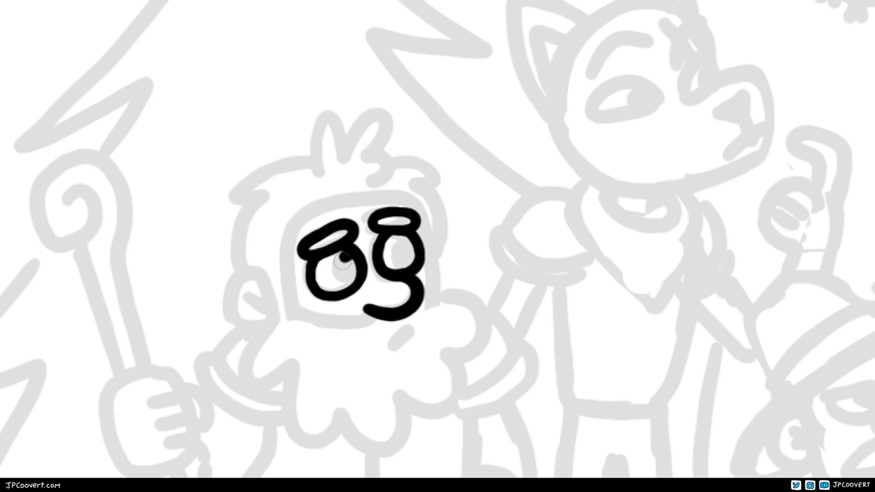
drag(409, 250, 445, 244)
- Ink the bearded man's face outline, tufted hair, back of the head and ear
drag(384, 180, 428, 184)
mouse_move(357, 115)
mouse_down()
mouse_move(417, 158)
mouse_move(439, 137)
mouse_move(345, 233)
mouse_move(488, 267)
mouse_move(392, 308)
mouse_up()
drag(365, 199, 393, 316)
mouse_move(349, 172)
mouse_down()
mouse_move(389, 178)
mouse_move(383, 215)
mouse_up()
drag(448, 289, 457, 283)
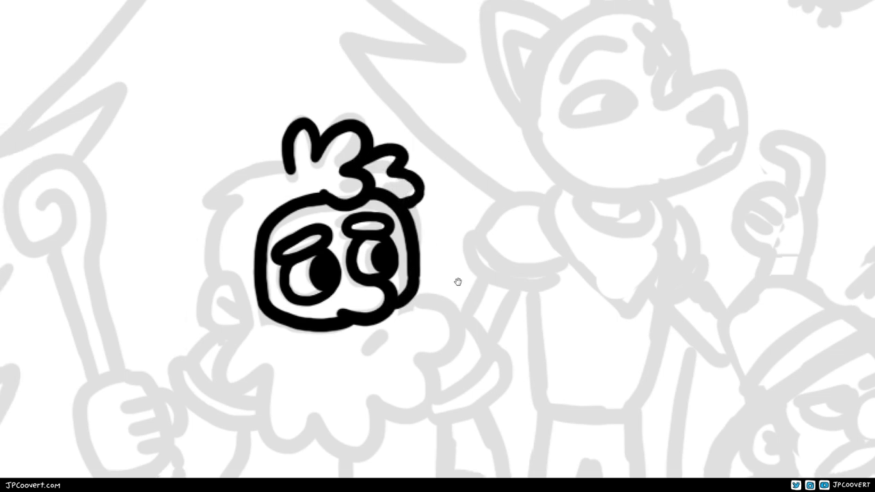
mouse_move(383, 175)
mouse_down()
mouse_move(422, 192)
mouse_move(403, 216)
mouse_up()
mouse_move(287, 205)
mouse_down()
mouse_move(372, 195)
mouse_move(294, 208)
mouse_move(321, 263)
mouse_move(335, 208)
mouse_move(335, 233)
mouse_up()
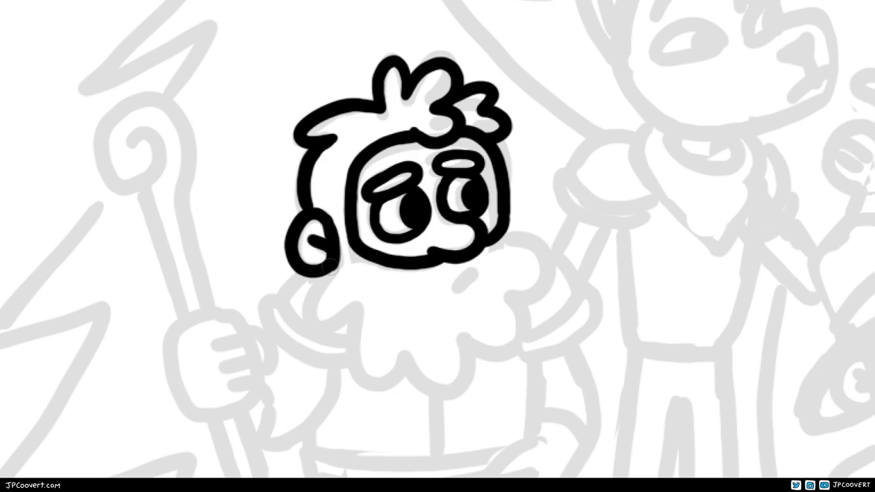
- Ink the bearded man's scalloped beard outline and the short mouth line
drag(330, 265, 321, 328)
drag(442, 334, 381, 293)
key(ctrl+z)
mouse_move(301, 252)
mouse_down()
mouse_move(287, 324)
mouse_move(366, 314)
mouse_move(427, 287)
mouse_up()
mouse_move(453, 179)
mouse_down()
mouse_move(384, 193)
mouse_move(403, 259)
mouse_move(345, 302)
mouse_move(527, 234)
mouse_up()
- Ink the bearded man's staff-holding fist with its fingers and the curved shoulder trim beside the beard
drag(303, 277, 323, 298)
mouse_move(261, 324)
mouse_down()
mouse_move(301, 235)
mouse_move(341, 270)
mouse_move(312, 315)
mouse_up()
drag(310, 253, 383, 301)
key(ctrl+z)
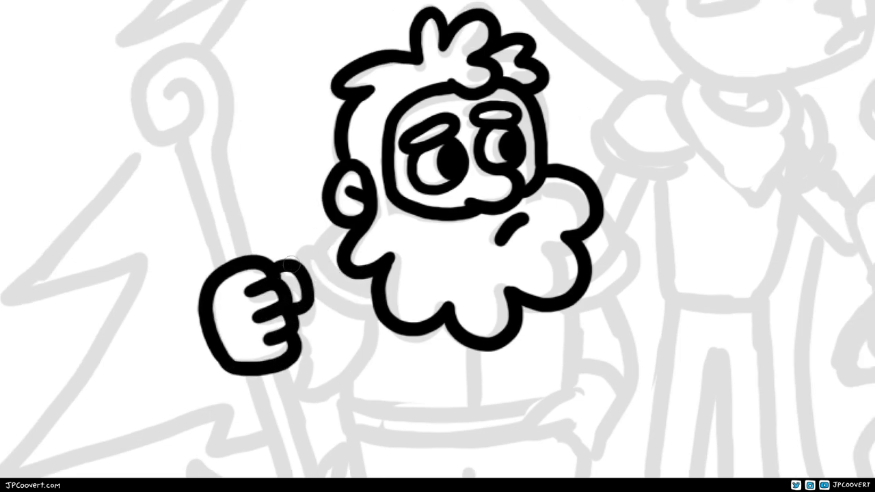
drag(290, 269, 364, 294)
key(ctrl+z)
drag(303, 286, 360, 318)
drag(347, 220, 367, 138)
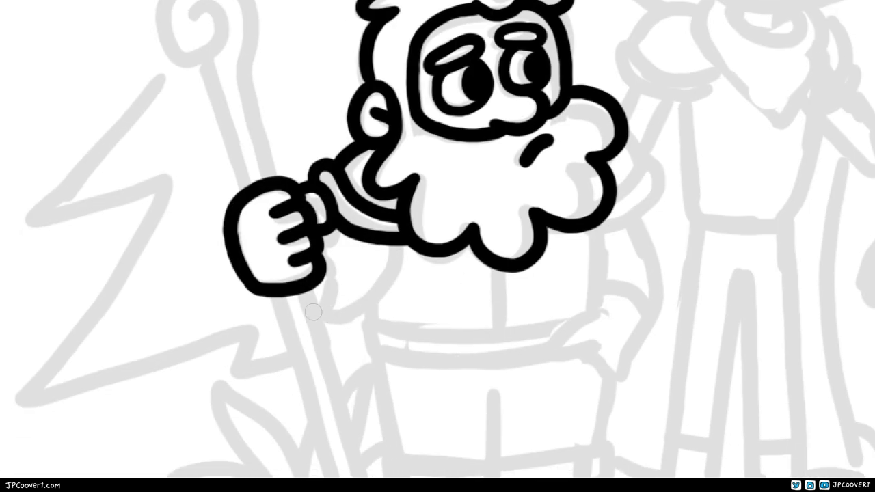
- Ink the underside of the bearded man's arm and the curl-topped staff running through his fist to the ground
mouse_move(307, 307)
mouse_down()
mouse_move(399, 247)
mouse_move(408, 398)
mouse_up()
mouse_move(218, 149)
mouse_down()
mouse_move(239, 144)
mouse_move(270, 322)
mouse_up()
mouse_move(201, 198)
mouse_down()
mouse_move(252, 352)
mouse_move(140, 100)
mouse_move(181, 236)
mouse_up()
drag(315, 357, 240, 211)
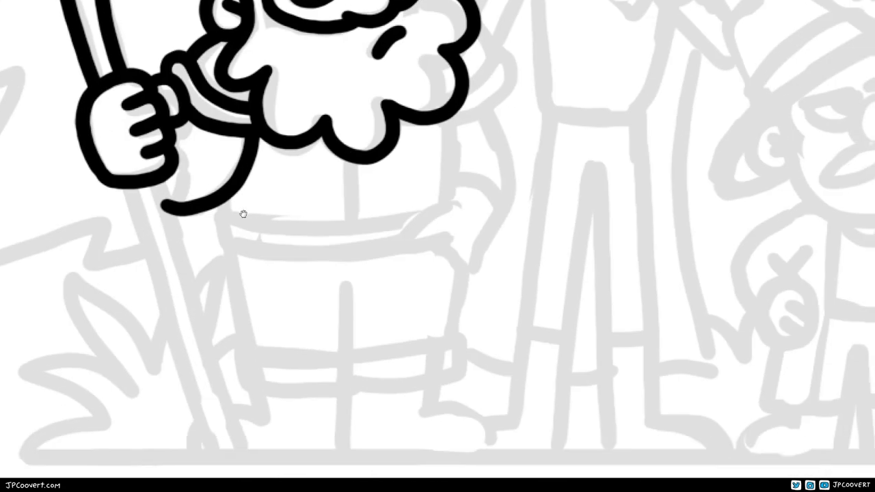
drag(117, 124, 244, 455)
drag(130, 184, 217, 458)
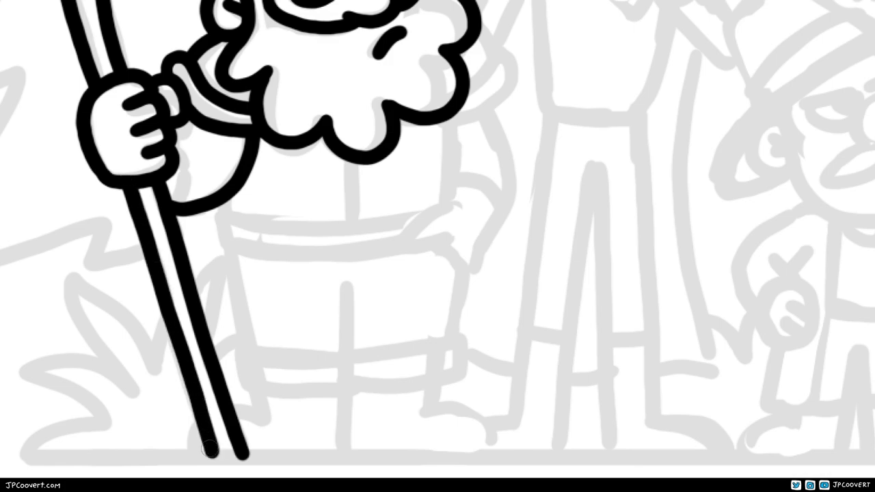
- Redo the lower edge of the bearded man's staff and ink a thick straight ground line beneath the whole lineup
key(ctrl+z)
drag(125, 178, 214, 459)
mouse_move(331, 479)
mouse_down()
mouse_move(536, 382)
mouse_move(372, 399)
mouse_up()
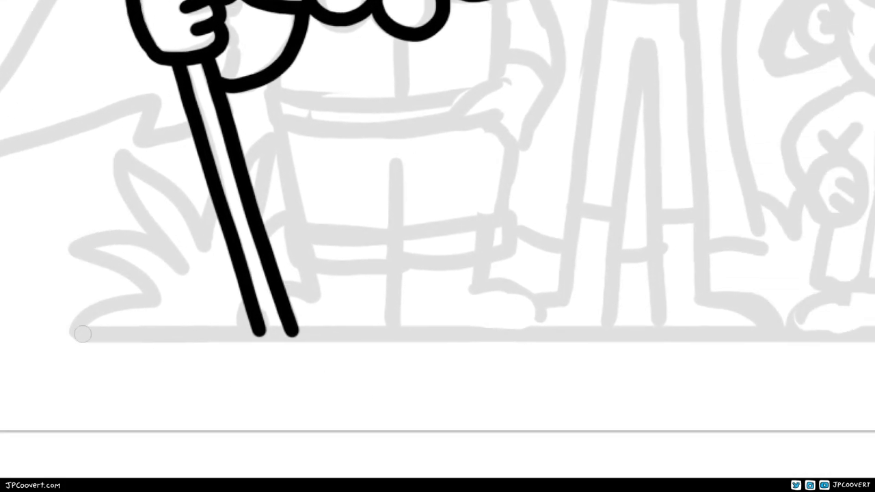
drag(78, 335, 578, 338)
drag(693, 379, 267, 358)
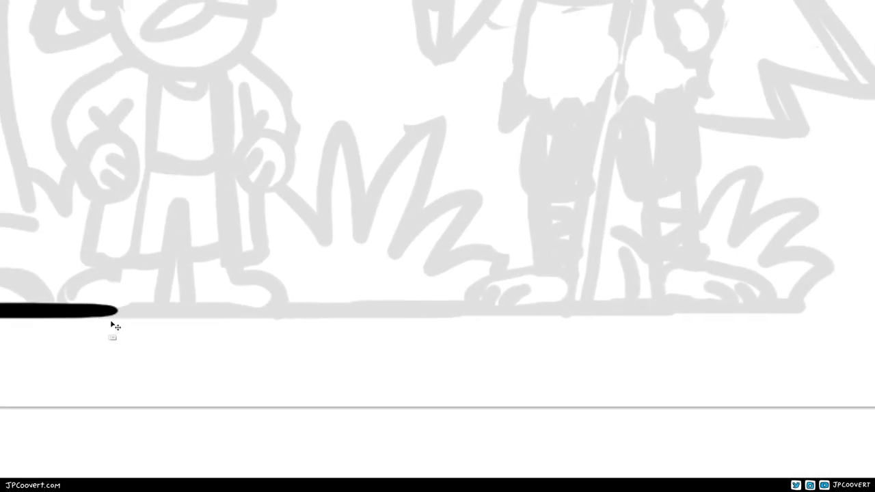
drag(113, 325, 819, 325)
- Ink the bearded man's hand resting on his hip and the angled hip line below it
mouse_move(820, 324)
mouse_down()
mouse_move(676, 365)
mouse_move(285, 420)
mouse_up()
mouse_move(352, 313)
mouse_down()
mouse_move(343, 337)
mouse_move(349, 262)
mouse_up()
mouse_move(350, 263)
mouse_down()
mouse_move(380, 283)
mouse_move(346, 359)
mouse_up()
drag(351, 189, 385, 238)
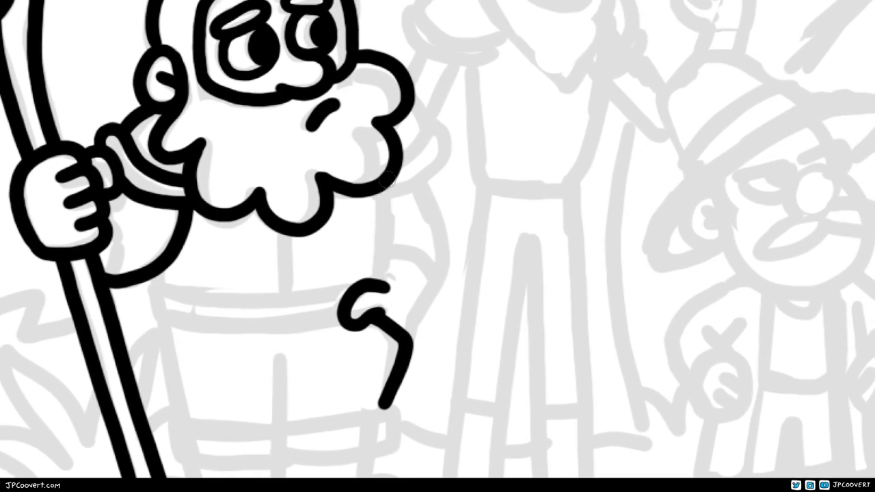
- Ink the bearded man's far shoulder trim, torso side and bent arm reaching down to the hip
drag(387, 180, 384, 287)
drag(439, 159, 378, 189)
mouse_move(372, 157)
mouse_down()
mouse_move(356, 213)
mouse_move(378, 171)
mouse_move(352, 321)
mouse_move(385, 209)
mouse_move(351, 325)
mouse_move(362, 239)
mouse_move(345, 327)
mouse_up()
key(ctrl+z)
key(ctrl+z)
key(ctrl+z)
key(ctrl+z)
key(ctrl+z)
mouse_move(379, 166)
mouse_down()
mouse_move(352, 318)
mouse_move(371, 297)
mouse_up()
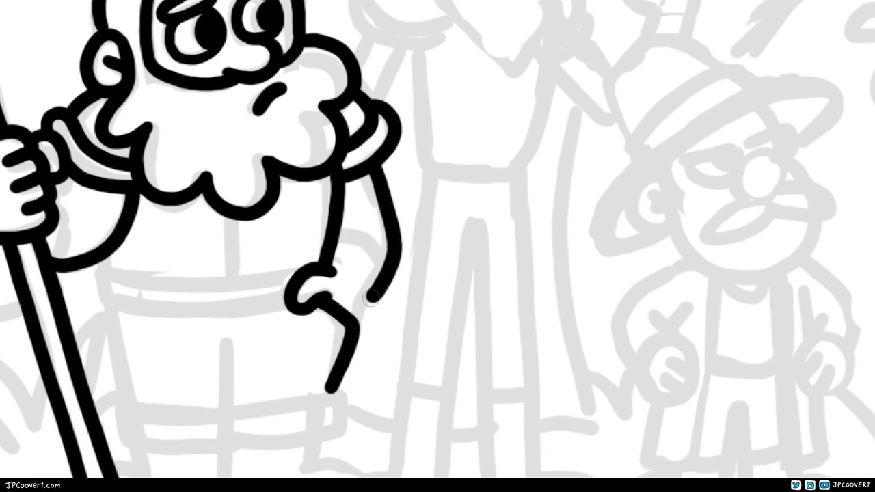
- Ink the bearded man's sleeve cuff, shirt front seam and hem, and the belt around his waist
mouse_move(366, 243)
mouse_down()
mouse_move(513, 312)
mouse_move(239, 228)
mouse_move(435, 244)
mouse_up()
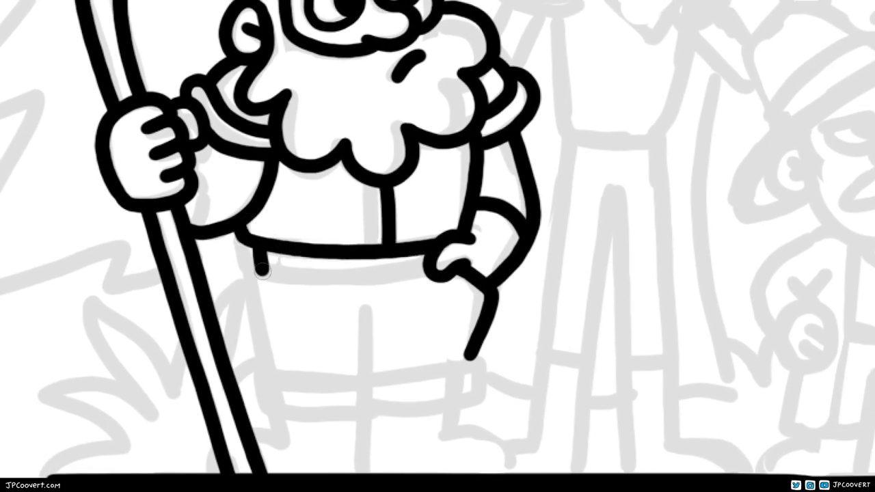
drag(263, 270, 437, 280)
key(ctrl+z)
key(ctrl+z)
mouse_move(257, 247)
mouse_down()
mouse_move(425, 276)
mouse_move(350, 241)
mouse_up()
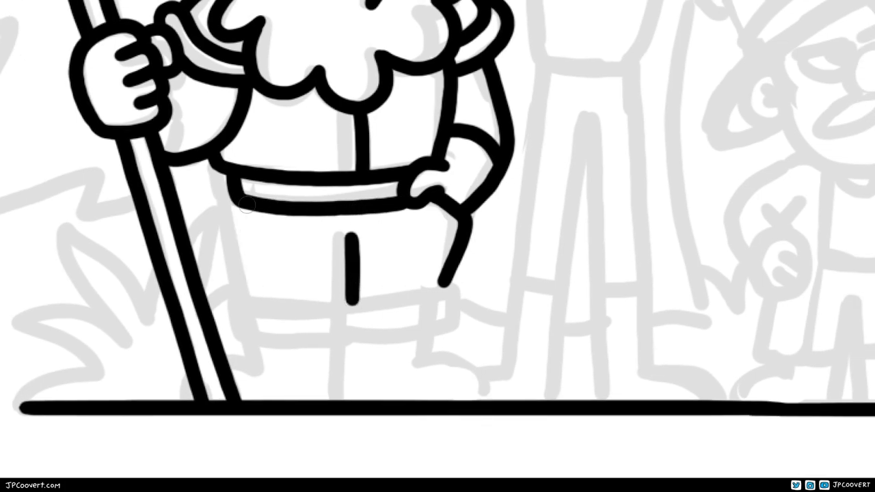
- Ink the bearded man's outer trouser leg and the rolled cuffs on both legs
drag(246, 204, 254, 306)
drag(451, 369, 433, 357)
mouse_move(217, 295)
mouse_down()
mouse_move(338, 288)
mouse_move(232, 336)
mouse_up()
drag(232, 336, 333, 333)
drag(334, 292, 330, 336)
mouse_move(330, 291)
mouse_down()
mouse_move(422, 282)
mouse_move(433, 325)
mouse_up()
drag(335, 334, 429, 327)
- Ink the line between the bearded man's lower legs and both rounded boots down to the ground
drag(331, 322, 332, 390)
drag(410, 341, 495, 284)
drag(300, 290, 336, 310)
drag(477, 358, 379, 358)
drag(384, 294, 457, 349)
drag(413, 210, 389, 295)
- Ink the wolf character's two narrowed eyes with sideways pupils and the arched eyebrow above each
scroll(390, 295, down, 5)
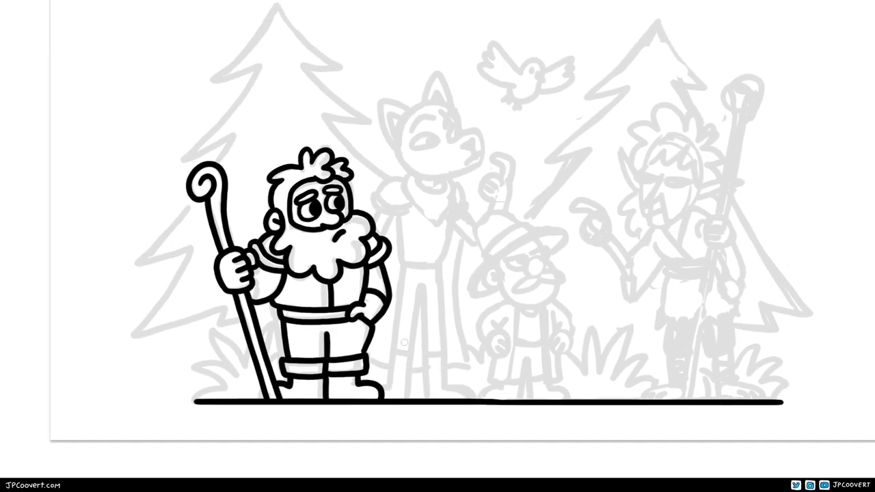
scroll(433, 273, up, 5)
drag(434, 273, 367, 423)
drag(336, 313, 368, 268)
key(ctrl+z)
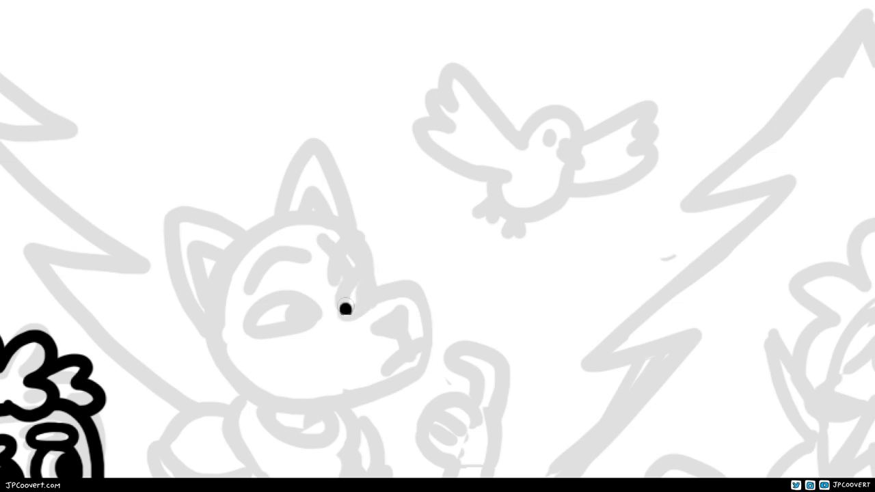
drag(346, 311, 369, 271)
key(ctrl+z)
key(ctrl+z)
mouse_move(342, 315)
mouse_down()
mouse_move(375, 290)
mouse_move(342, 316)
mouse_up()
drag(372, 286, 361, 301)
mouse_move(245, 327)
mouse_down()
mouse_move(321, 314)
mouse_move(247, 329)
mouse_up()
drag(256, 272, 307, 263)
drag(329, 282, 373, 240)
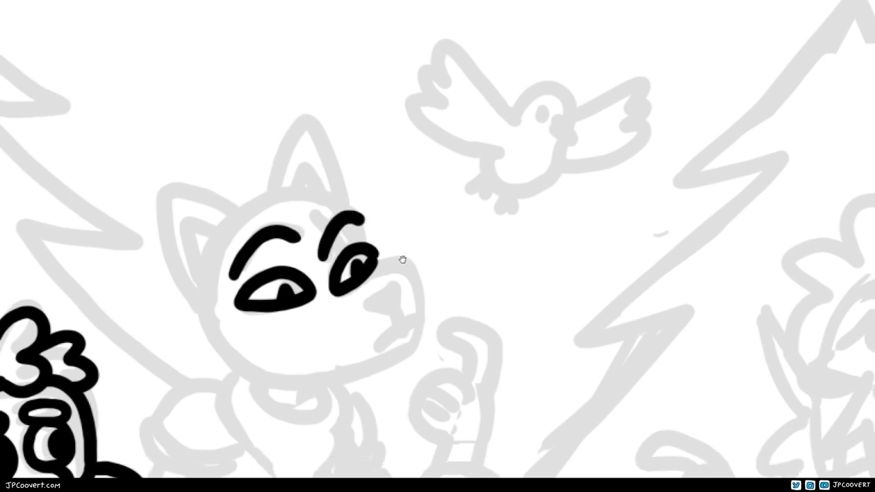
- Ink the wolf's tall pointed ear, forehead edge, rounded muzzle and sweeping jaw outline
mouse_move(273, 194)
mouse_down()
mouse_move(313, 146)
mouse_move(352, 205)
mouse_up()
key(ctrl+z)
mouse_move(268, 201)
mouse_down()
mouse_move(282, 164)
mouse_move(349, 199)
mouse_up()
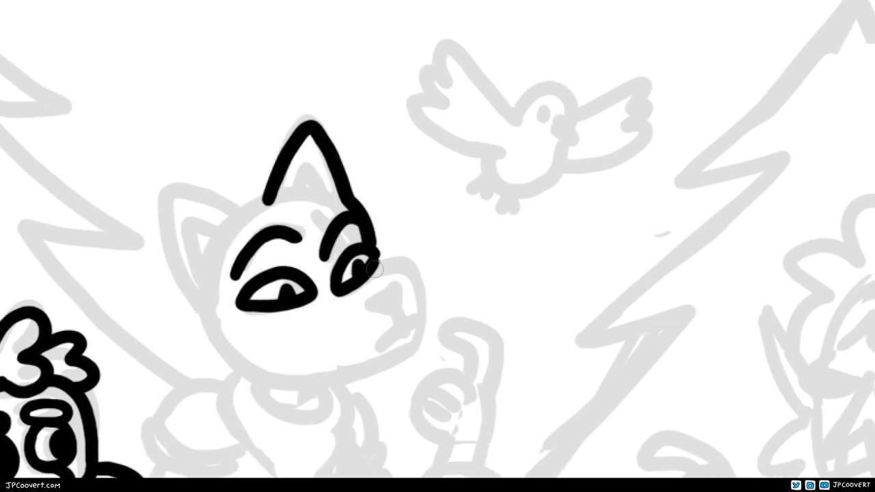
mouse_move(381, 263)
mouse_down()
mouse_move(410, 366)
mouse_move(311, 386)
mouse_up()
key(ctrl+z)
mouse_move(372, 235)
mouse_down()
mouse_move(444, 231)
mouse_move(439, 292)
mouse_move(267, 347)
mouse_move(209, 263)
mouse_up()
key(ctrl+z)
- Ink the wolf's solid black nose and the frowning mouth line beneath it
drag(417, 369, 409, 379)
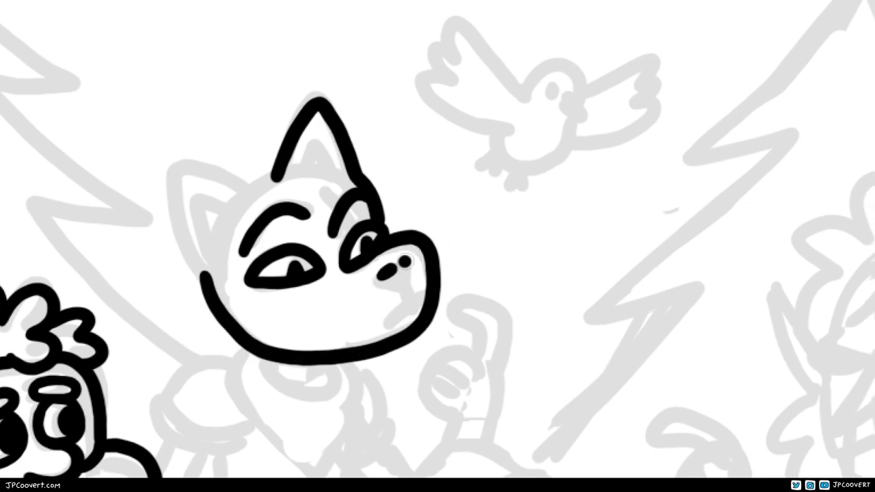
drag(382, 323, 422, 305)
drag(399, 273, 404, 301)
- Ink the top of the wolf's head, the second ear and the inner triangles of both ears
drag(277, 171, 314, 215)
mouse_move(315, 216)
mouse_down()
mouse_move(286, 234)
mouse_move(240, 320)
mouse_up()
drag(342, 287, 344, 265)
mouse_move(240, 225)
mouse_down()
mouse_move(258, 280)
mouse_move(267, 229)
mouse_up()
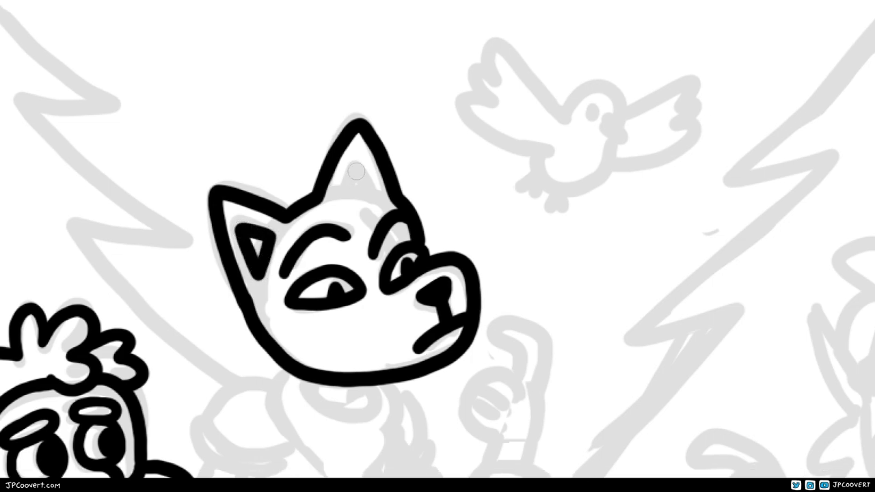
key(ctrl+z)
drag(345, 195, 376, 195)
- Ink a diagonal scar across the wolf's far eyebrow
scroll(478, 367, down, 1)
scroll(477, 368, up, 2)
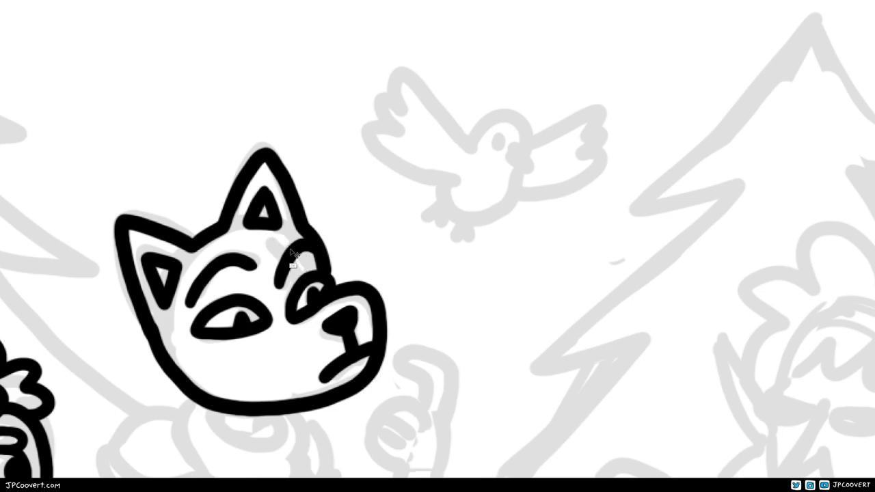
drag(274, 239, 306, 280)
- Ink the wolf's pointed neckerchief with its curved collar opening below the jaw
drag(306, 280, 419, 106)
mouse_move(325, 236)
mouse_down()
mouse_move(383, 273)
mouse_move(412, 246)
mouse_move(373, 349)
mouse_move(427, 239)
mouse_up()
drag(406, 358, 386, 246)
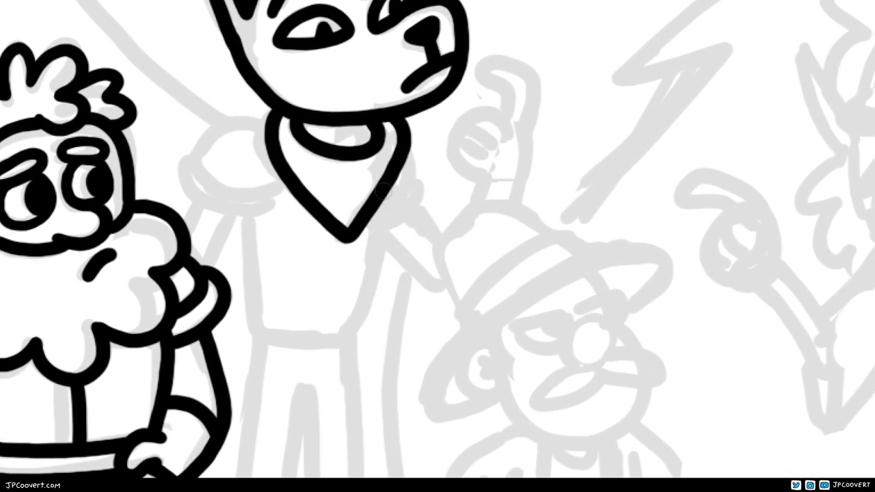
- Ink both sides of the wolf's tapering torso and the belt at the waist
scroll(457, 296, down, 4)
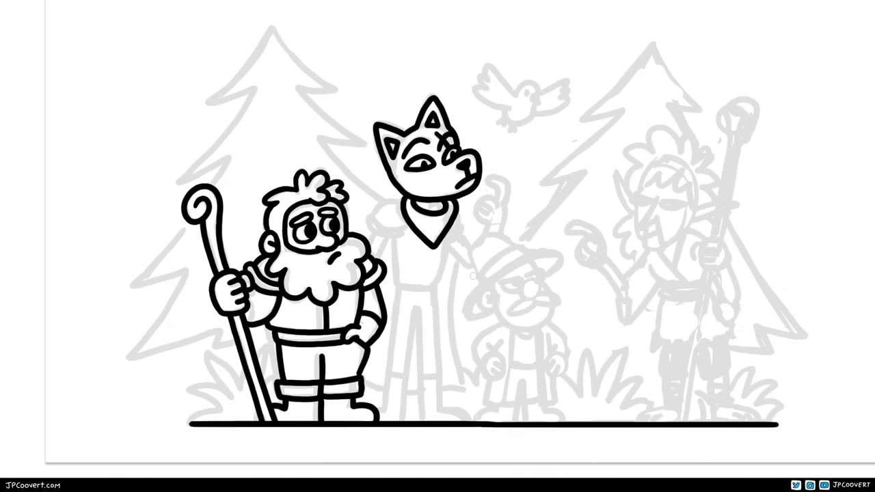
scroll(472, 275, up, 4)
drag(273, 145, 281, 240)
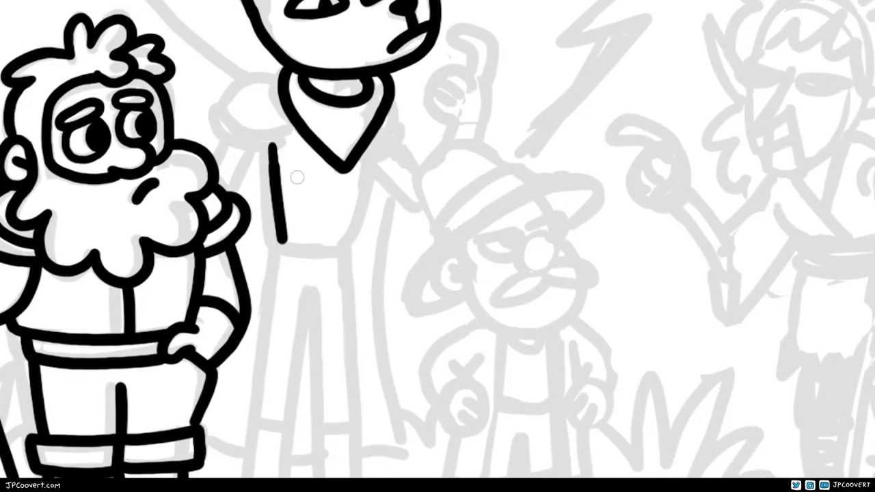
scroll(296, 177, up, 1)
drag(242, 322, 355, 335)
drag(380, 188, 345, 334)
scroll(280, 260, up, 1)
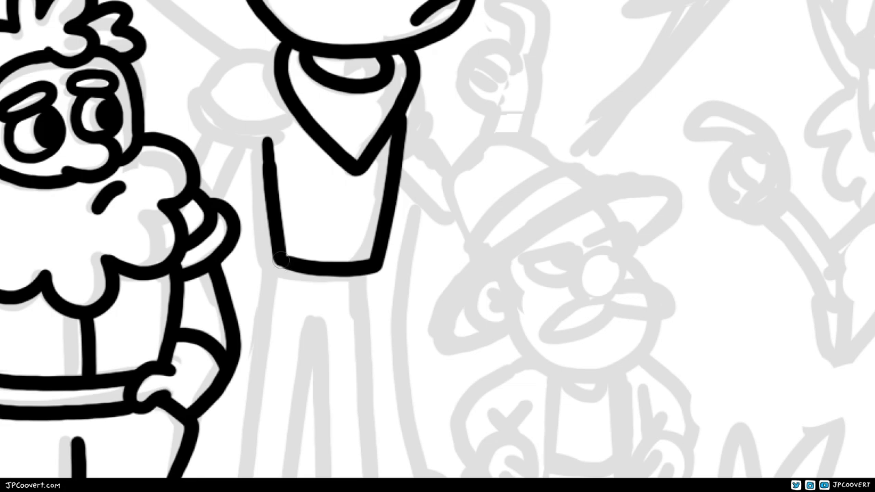
key(ctrl+z)
mouse_move(274, 261)
mouse_down()
mouse_move(323, 293)
mouse_move(381, 266)
mouse_up()
- Ink the wolf's near shoulder pad with its trim and the upper arm going behind the bearded man
scroll(381, 265, up, 2)
mouse_move(350, 177)
mouse_down()
mouse_move(329, 175)
mouse_move(366, 227)
mouse_up()
mouse_move(280, 203)
mouse_down()
mouse_move(315, 270)
mouse_move(271, 258)
mouse_move(365, 261)
mouse_move(322, 291)
mouse_up()
key(ctrl+z)
scroll(355, 265, down, 1)
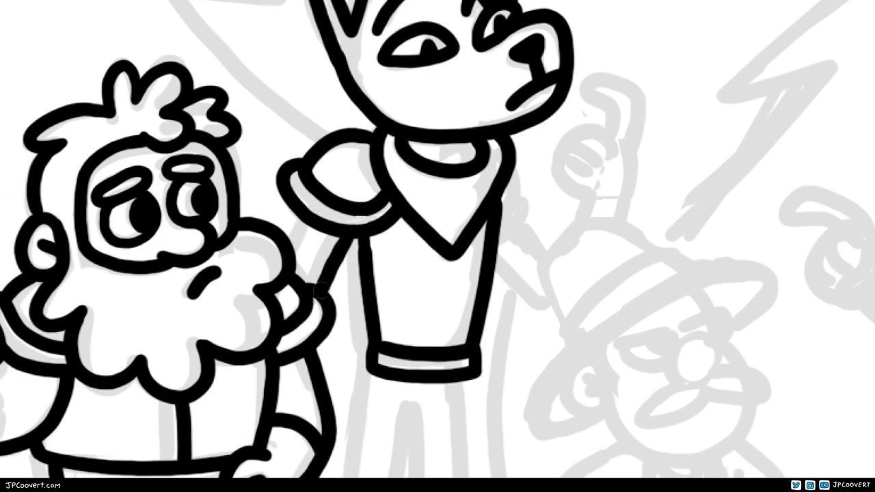
scroll(315, 224, right, 5)
drag(336, 193, 387, 238)
- Ink the wolf's far shoulder pad and its curved trim beside the neckerchief
drag(350, 179, 369, 260)
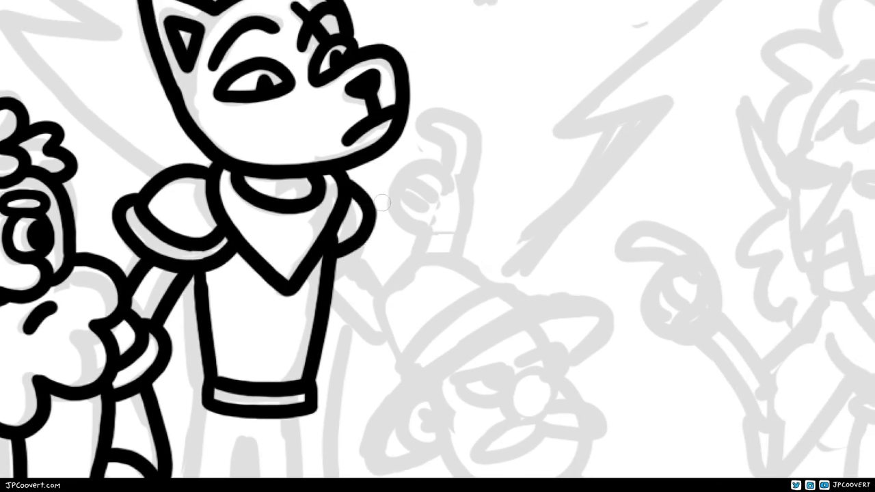
key(ctrl+z)
drag(326, 189, 380, 255)
drag(389, 211, 328, 269)
- Ink the outer and inner lines of the wolf's long legs and the foot beside the bearded man's boot
scroll(327, 269, down, 10)
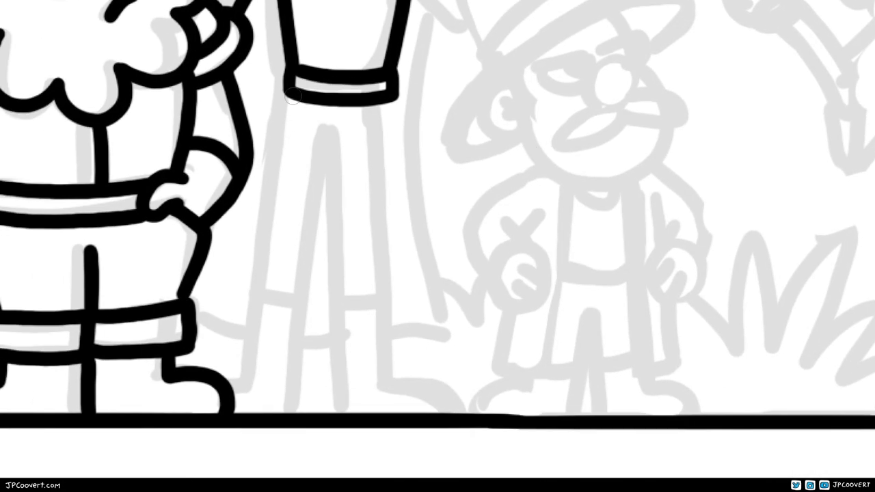
drag(296, 96, 258, 387)
drag(337, 140, 304, 410)
scroll(305, 410, left, 3)
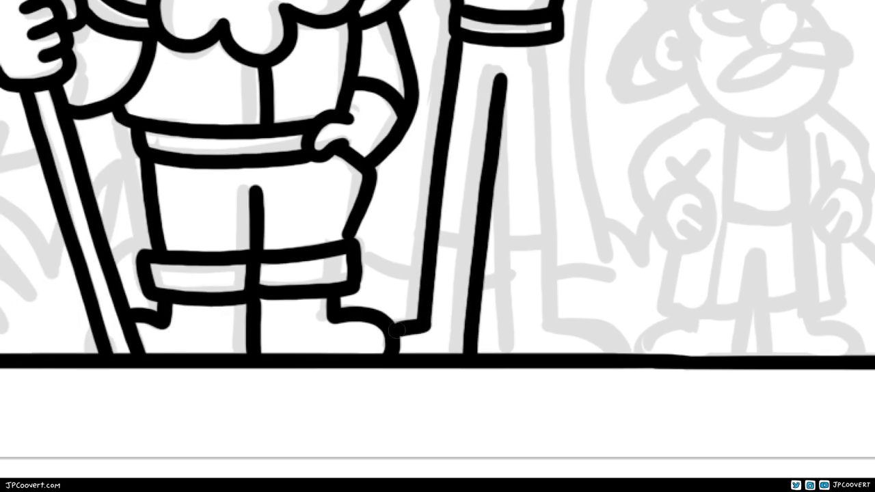
scroll(305, 410, right, 5)
drag(313, 109, 326, 402)
drag(270, 164, 284, 434)
- Ink the wolf's far foot down to the ground and the boot-top lines across the lower legs
scroll(283, 433, down, 3)
drag(347, 335, 403, 361)
key(ctrl+z)
drag(351, 343, 429, 374)
scroll(437, 387, up, 2)
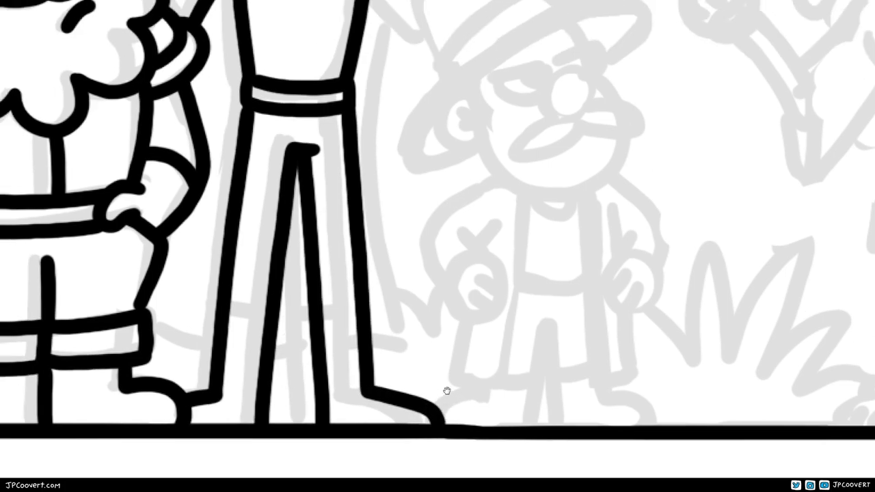
drag(247, 296, 283, 306)
- Ink the hatted man's round nose and both halves of his pointed moustache
scroll(333, 307, up, 3)
scroll(431, 403, right, 3)
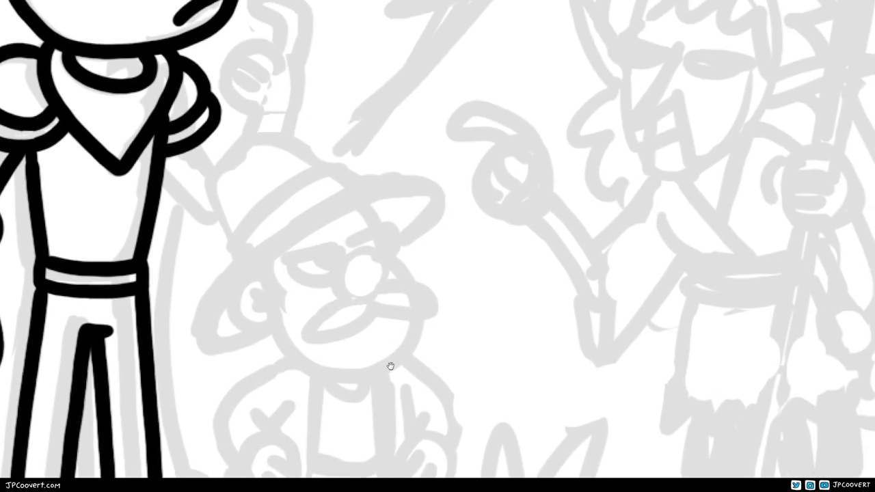
mouse_move(341, 291)
mouse_down()
mouse_move(372, 291)
mouse_move(333, 290)
mouse_move(376, 309)
mouse_up()
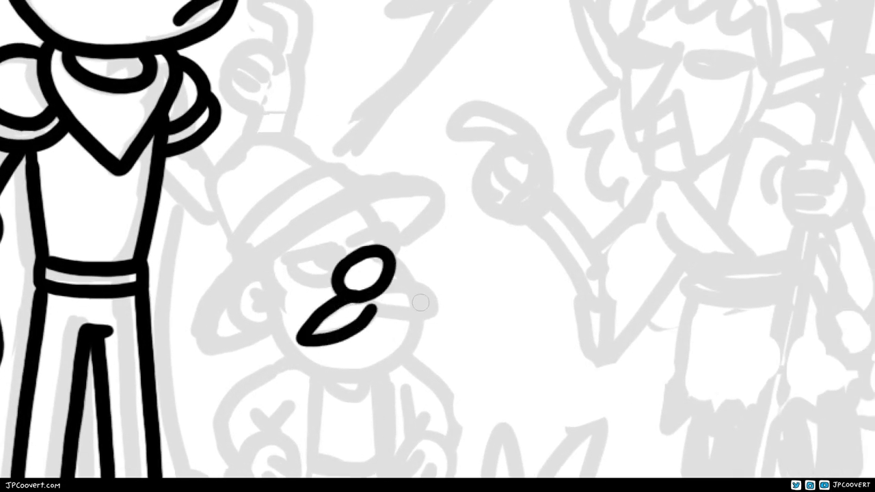
drag(396, 277, 445, 300)
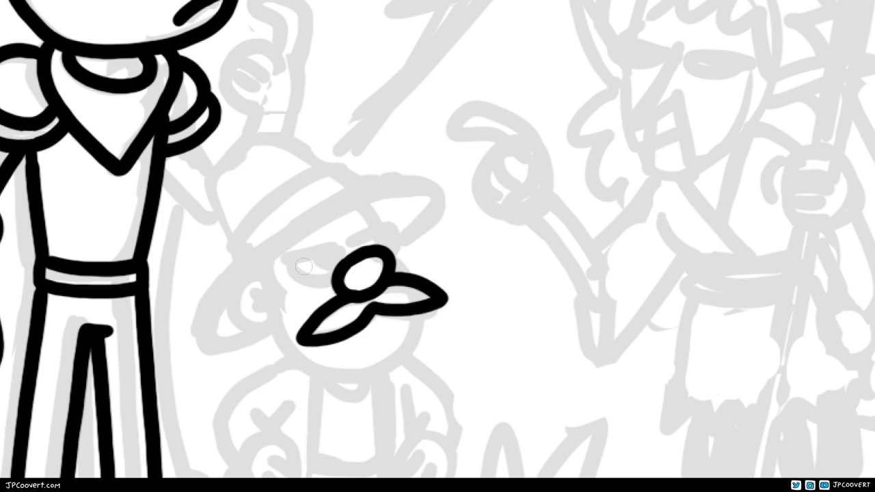
mouse_move(266, 267)
mouse_down()
mouse_move(276, 290)
mouse_move(327, 311)
mouse_up()
key(ctrl+z)
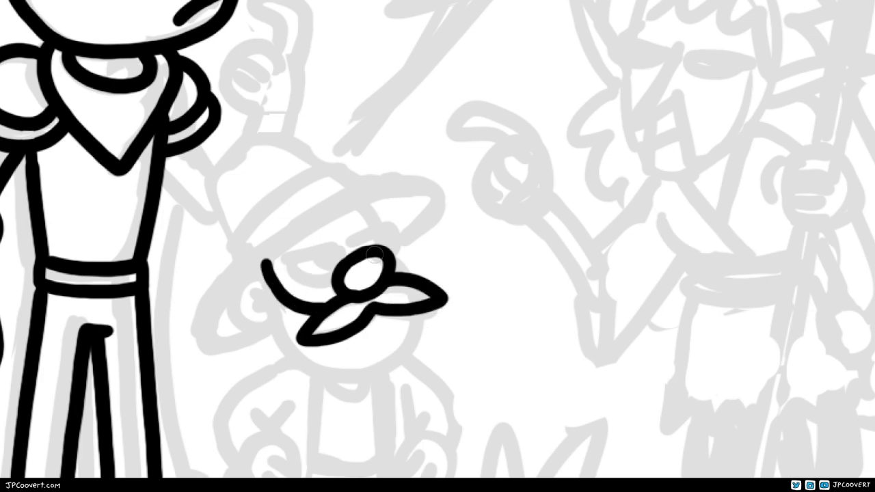
mouse_move(270, 322)
mouse_down()
mouse_move(428, 327)
mouse_move(449, 352)
mouse_up()
key(ctrl+z)
drag(449, 352, 403, 351)
key(ctrl+z)
drag(390, 318, 229, 326)
key(ctrl+z)
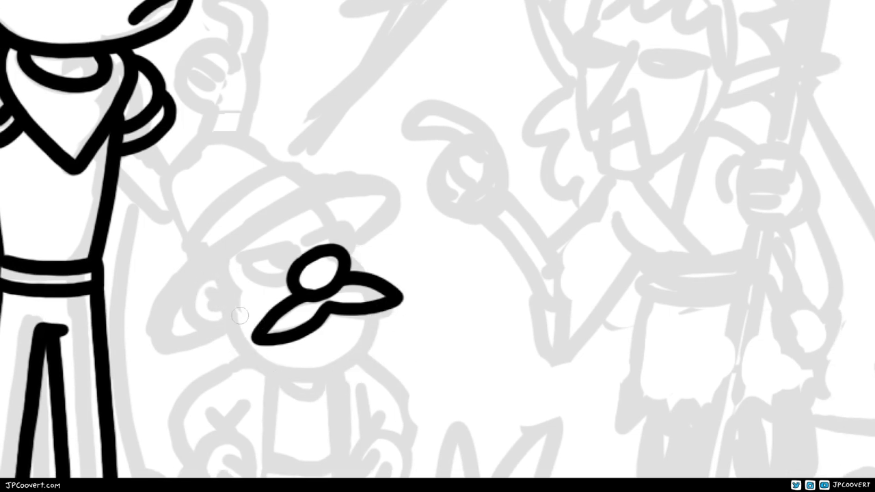
- Ink the hatted man's round jaw, cheek, scowling eyes and far eyebrow
mouse_move(231, 296)
mouse_down()
mouse_move(371, 361)
mouse_move(387, 306)
mouse_up()
drag(352, 273, 378, 282)
mouse_move(324, 262)
mouse_down()
mouse_move(373, 241)
mouse_move(357, 277)
mouse_move(276, 308)
mouse_up()
key(ctrl+z)
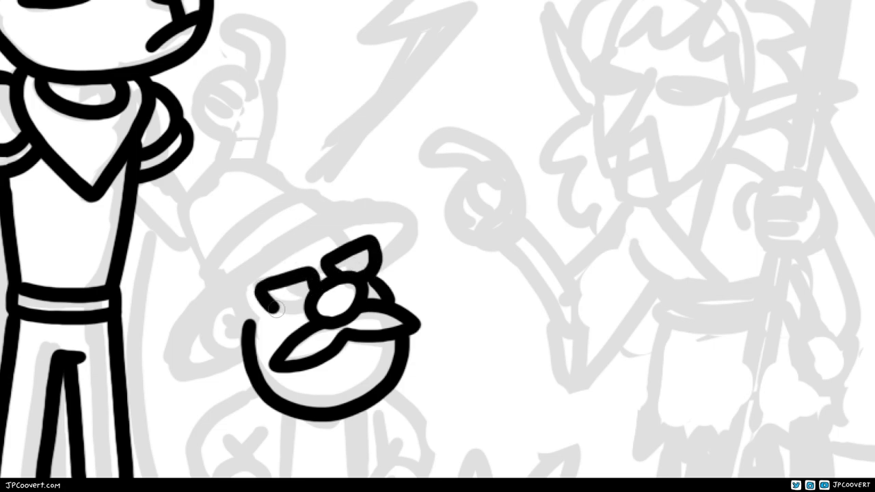
mouse_move(342, 224)
mouse_down()
mouse_move(376, 247)
mouse_move(393, 242)
mouse_up()
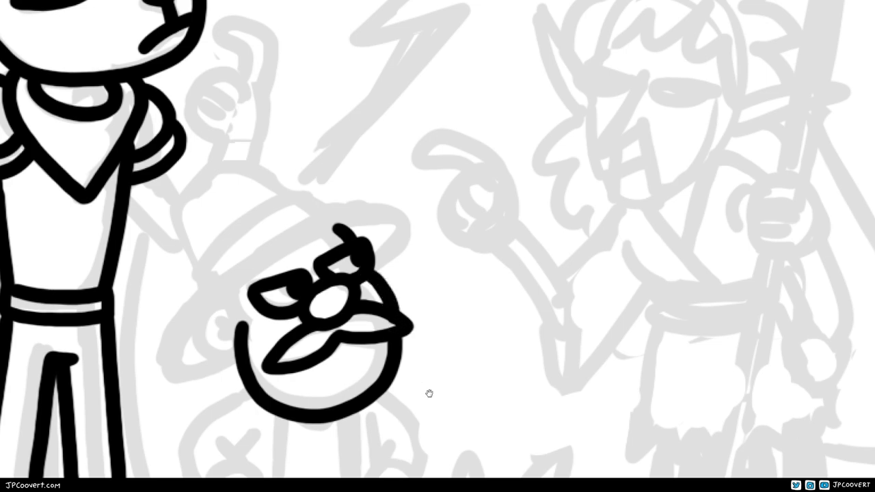
- Ink the hatted man's ear and under-eye line, plus his wide-brimmed hat with its crown and band
drag(429, 393, 487, 369)
mouse_move(303, 298)
mouse_down()
mouse_move(294, 281)
mouse_move(300, 307)
mouse_up()
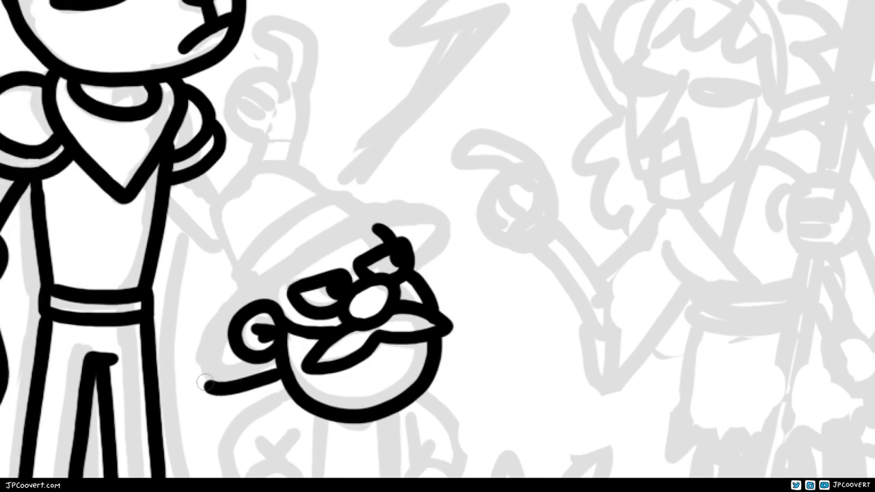
key(ctrl+z)
mouse_move(321, 390)
mouse_down()
mouse_move(328, 246)
mouse_move(444, 287)
mouse_up()
mouse_move(458, 351)
mouse_down()
mouse_move(447, 401)
mouse_move(361, 230)
mouse_up()
mouse_move(284, 167)
mouse_down()
mouse_move(383, 222)
mouse_move(372, 222)
mouse_move(403, 229)
mouse_up()
key(ctrl+z)
mouse_move(300, 162)
mouse_down()
mouse_move(244, 205)
mouse_move(260, 304)
mouse_up()
key(ctrl+z)
mouse_move(259, 294)
mouse_down()
mouse_move(379, 202)
mouse_move(373, 205)
mouse_up()
key(ctrl+z)
- Ink the hatted man's near fist with its fingers and the bent sleeve with crossed fold lines
mouse_move(492, 376)
mouse_down()
mouse_move(487, 351)
mouse_move(533, 213)
mouse_move(556, 196)
mouse_up()
mouse_move(353, 286)
mouse_down()
mouse_move(327, 338)
mouse_move(340, 283)
mouse_up()
drag(358, 309, 375, 323)
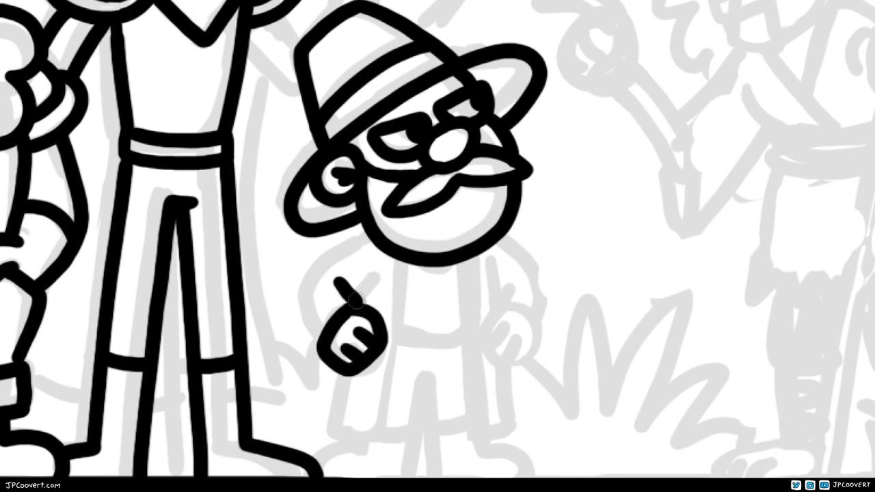
mouse_move(360, 232)
mouse_down()
mouse_move(328, 320)
mouse_move(215, 289)
mouse_up()
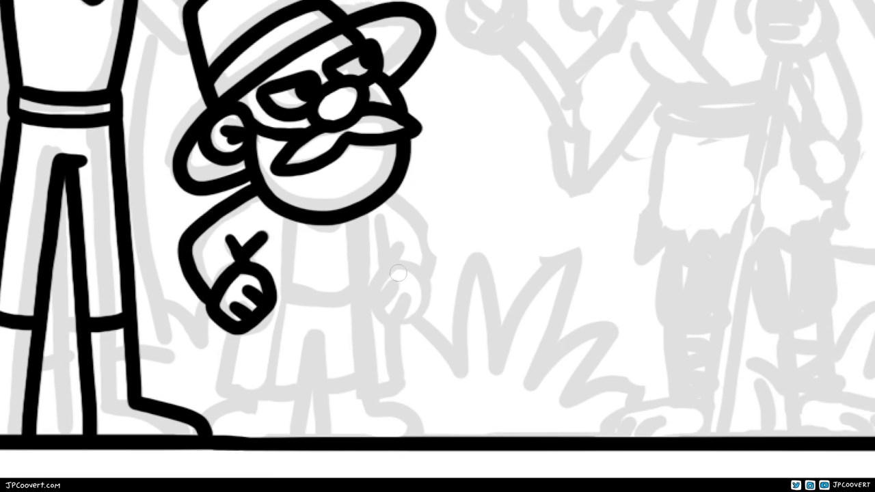
- Ink the hatted man's other fist and sleeve, and complete his open coat, trousers and shoes
mouse_move(406, 287)
mouse_down()
mouse_move(389, 327)
mouse_move(405, 303)
mouse_up()
key(ctrl+z)
mouse_move(400, 261)
mouse_down()
mouse_move(418, 316)
mouse_move(399, 261)
mouse_up()
drag(404, 285, 390, 301)
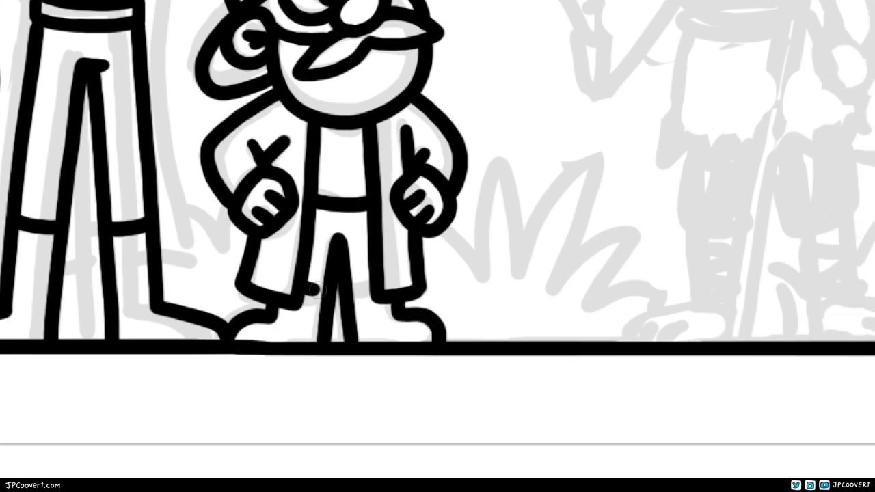
scroll(314, 290, down, 5)
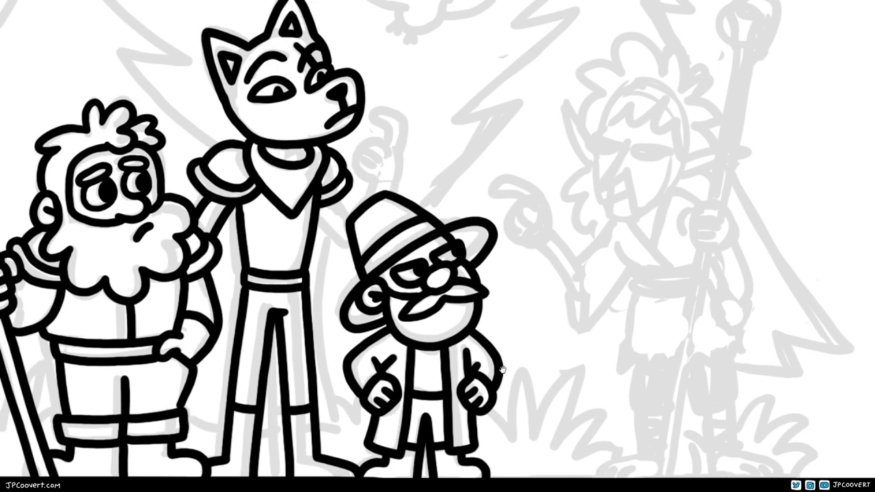
scroll(503, 369, up, 5)
drag(361, 278, 393, 391)
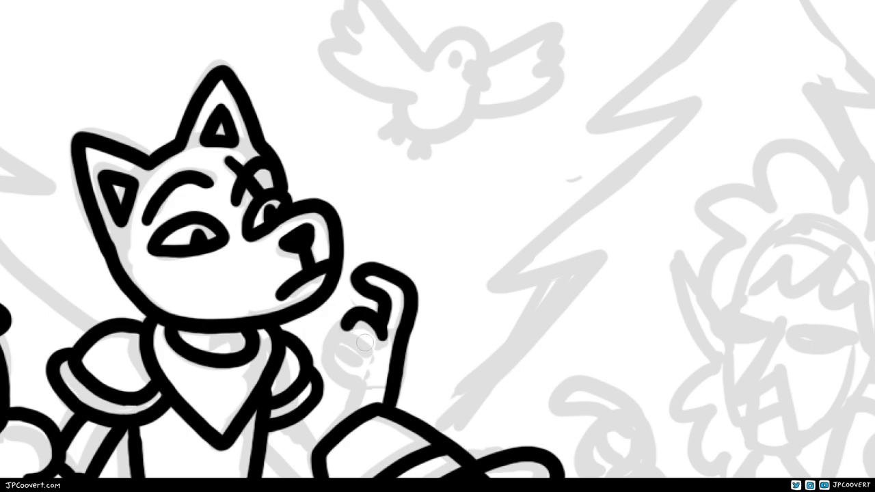
drag(364, 343, 322, 358)
key(ctrl+z)
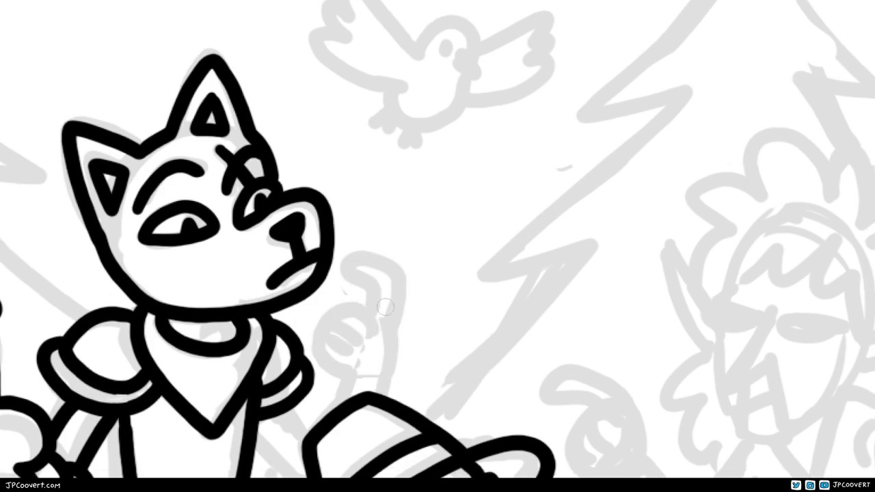
- Ink the wolf character's raised hand with its curled index finger, the arm, and the cape hanging behind the legs
mouse_move(383, 316)
mouse_down()
mouse_move(369, 247)
mouse_move(414, 268)
mouse_move(385, 325)
mouse_up()
key(ctrl+z)
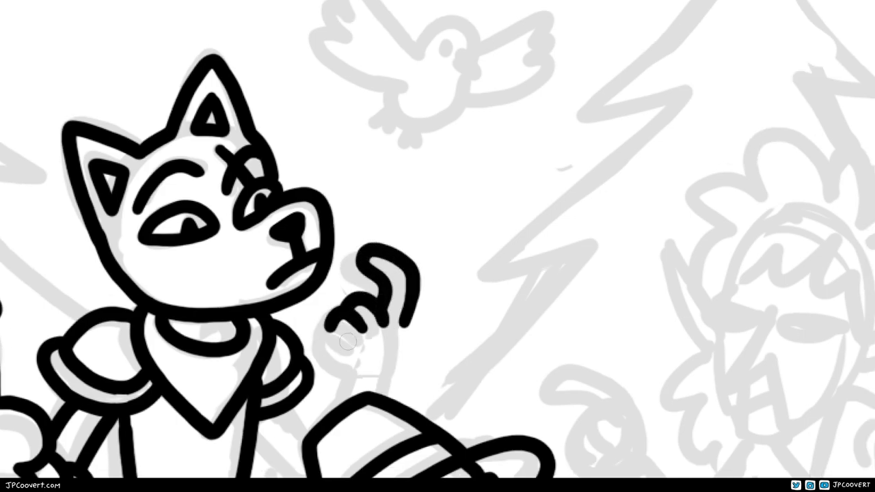
scroll(338, 360, down, 3)
drag(436, 275, 397, 342)
drag(380, 325, 362, 356)
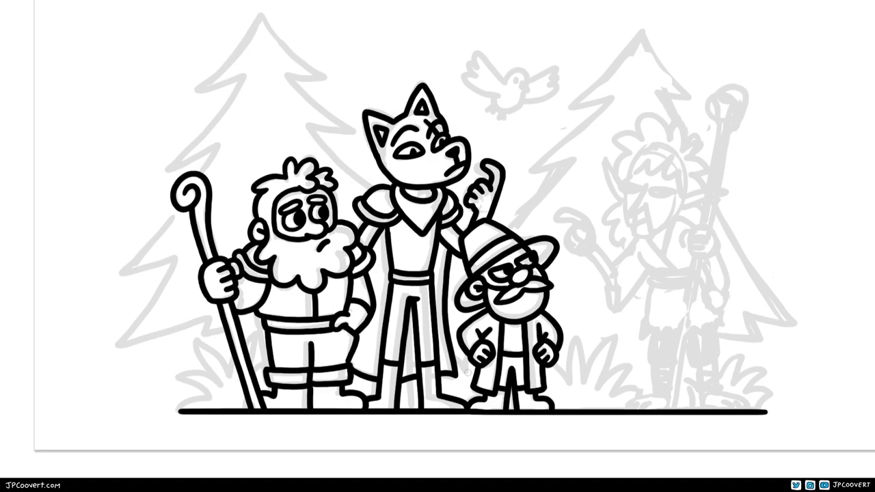
scroll(465, 373, up, 5)
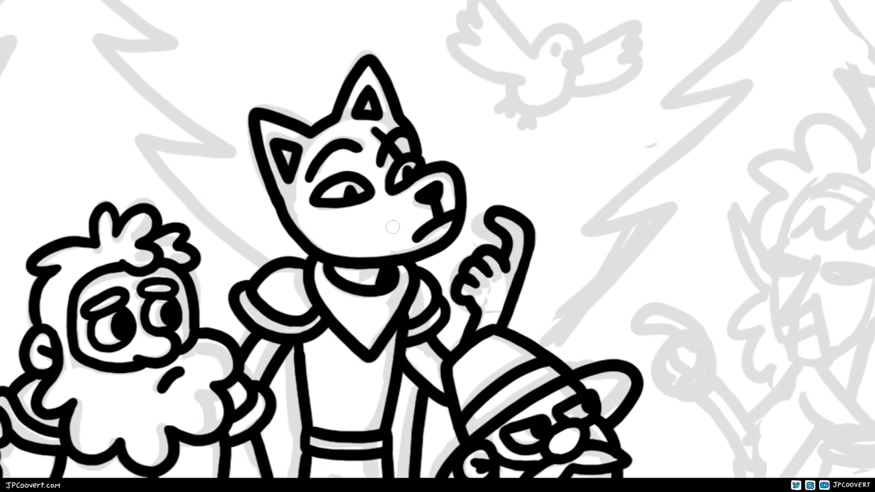
scroll(447, 323, down, 5)
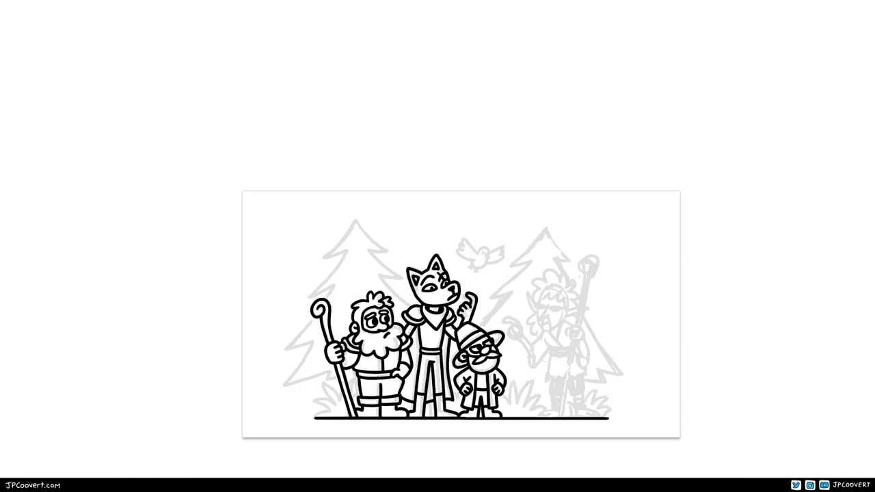
- Ink the flying bird's tufted head, eyes and beak, rounded body, feathered wings and small feet
scroll(339, 348, up, 5)
drag(304, 304, 323, 277)
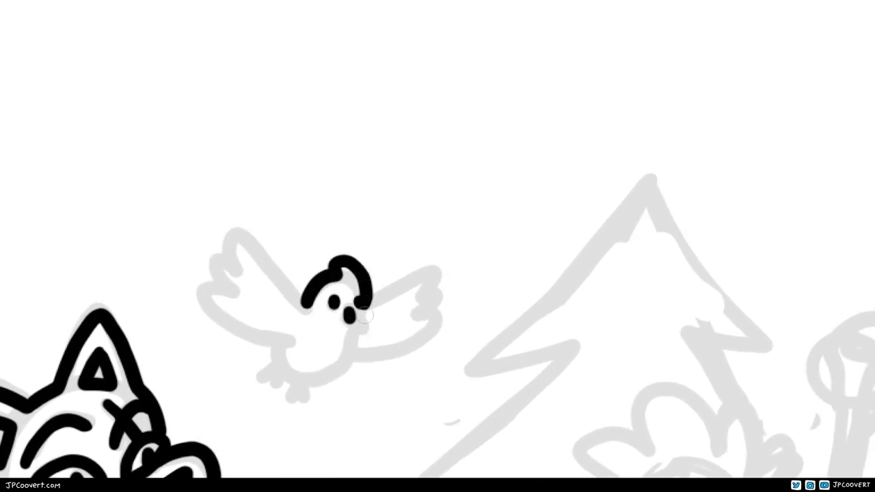
drag(281, 344, 334, 372)
key(ctrl+z)
mouse_move(362, 299)
mouse_down()
mouse_move(369, 322)
mouse_move(277, 347)
mouse_move(418, 296)
mouse_up()
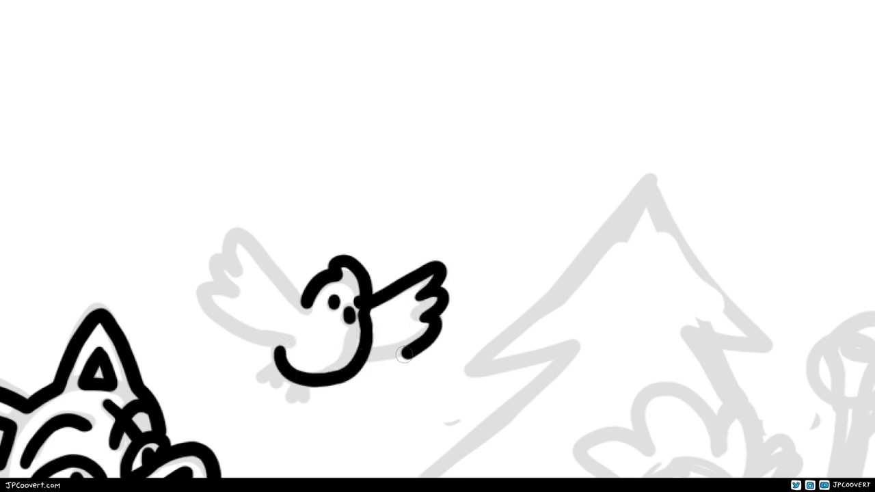
mouse_move(296, 299)
mouse_down()
mouse_move(213, 276)
mouse_move(283, 352)
mouse_move(309, 325)
mouse_up()
drag(287, 353, 307, 345)
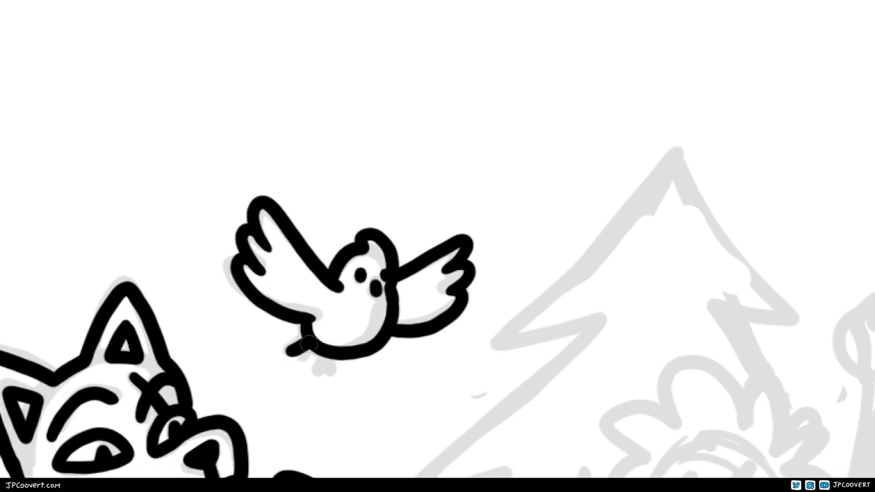
- Ink the staff-holding elf's narrowed eyes, brow, long pointed nose and open mouth
scroll(390, 397, down, 3)
scroll(484, 267, up, 6)
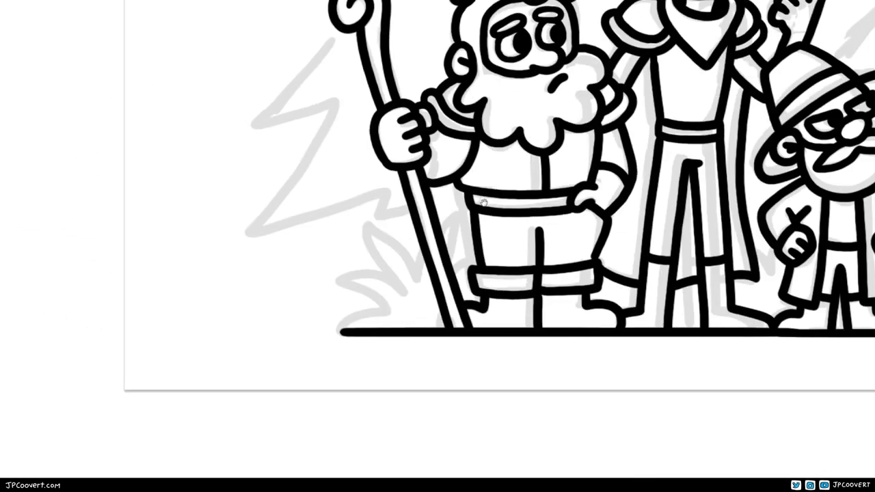
scroll(355, 419, down, 3)
scroll(418, 313, up, 3)
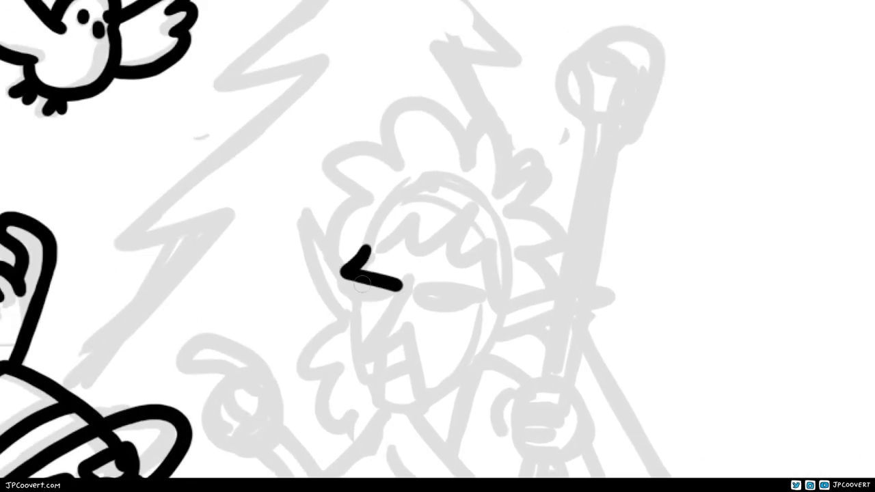
drag(423, 292, 409, 336)
drag(474, 390, 438, 349)
drag(372, 294, 389, 363)
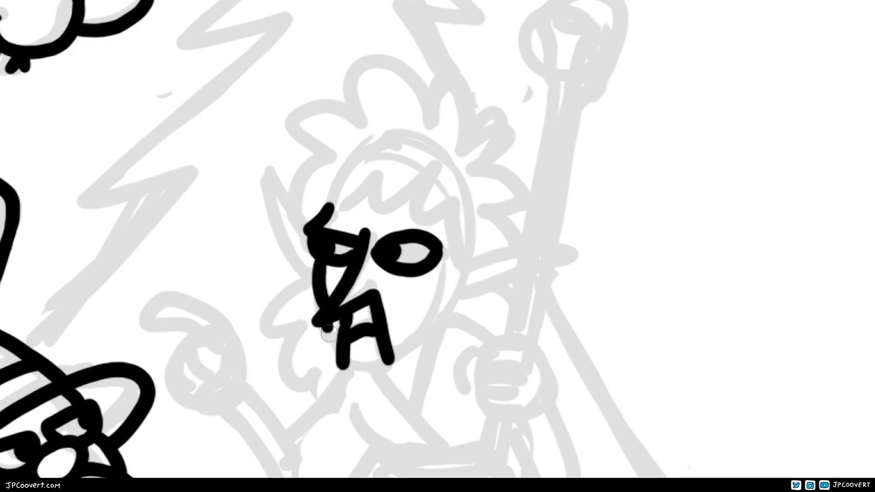
- Ink the elf's chin and jawline and the jagged fringe across the forehead
drag(338, 365, 448, 320)
drag(410, 232, 427, 321)
mouse_move(394, 192)
mouse_down()
mouse_move(367, 229)
mouse_move(413, 254)
mouse_up()
mouse_move(289, 271)
mouse_down()
mouse_move(359, 240)
mouse_move(410, 235)
mouse_up()
mouse_move(487, 397)
mouse_down()
mouse_move(453, 336)
mouse_move(463, 353)
mouse_move(444, 363)
mouse_up()
- Ink the elf's staff with its bulbous head and both edges of the shaft down to the gripping hand
mouse_move(383, 351)
mouse_down()
mouse_move(427, 178)
mouse_move(437, 34)
mouse_up()
key(ctrl+z)
mouse_move(437, 205)
mouse_down()
mouse_move(382, 313)
mouse_move(395, 123)
mouse_move(401, 319)
mouse_move(362, 470)
mouse_up()
key(ctrl+z)
drag(377, 268, 417, 125)
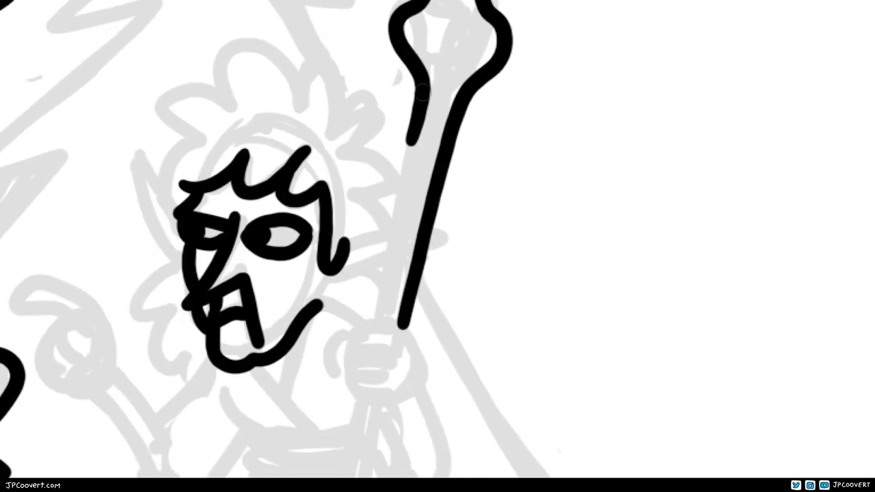
drag(422, 93, 380, 323)
- Ink the elf's hand gripping the staff with its fingers and thumb, plus the drooping forearm below it
drag(457, 363, 420, 285)
mouse_move(394, 326)
mouse_down()
mouse_move(325, 329)
mouse_move(369, 338)
mouse_up()
mouse_move(368, 339)
mouse_down()
mouse_move(369, 267)
mouse_move(386, 369)
mouse_up()
drag(399, 242, 383, 359)
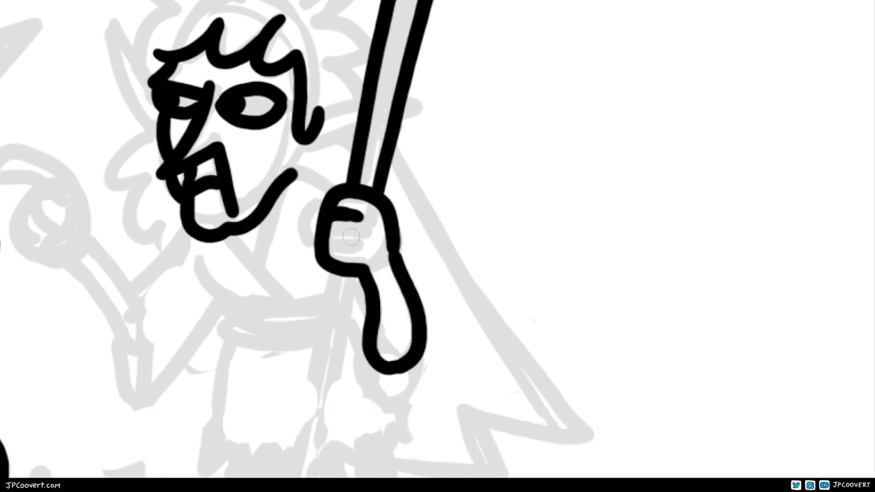
drag(349, 237, 377, 253)
drag(326, 271, 353, 345)
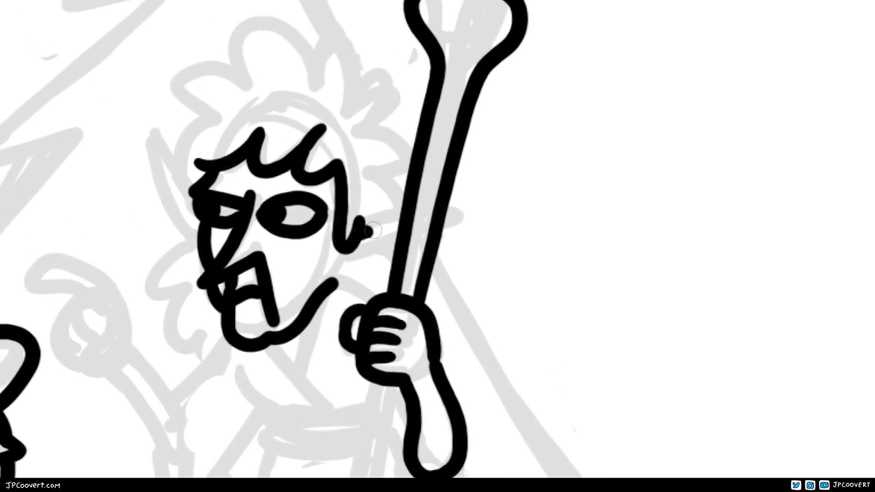
- Ink the elf's pointed ears, side hair and under-eye line, plus the tunic's crossed collar and curved waistline
key(ctrl+z)
mouse_move(335, 267)
mouse_down()
mouse_move(440, 255)
mouse_move(438, 243)
mouse_up()
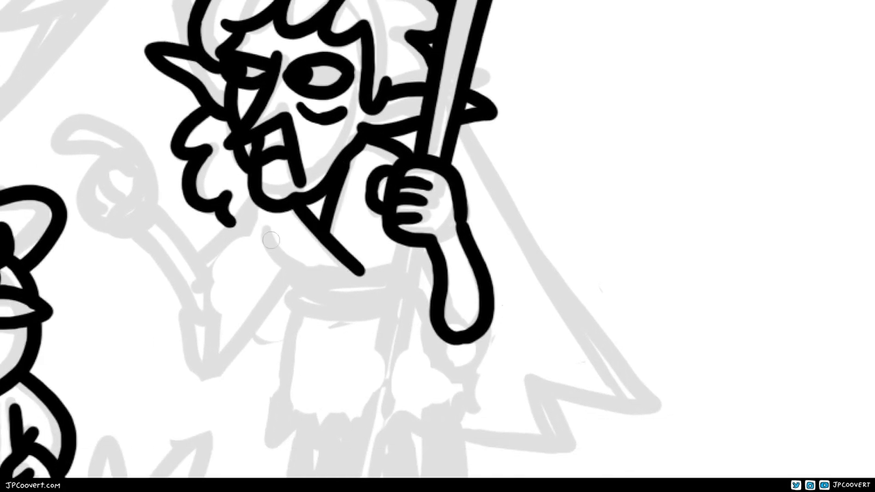
drag(264, 231, 315, 276)
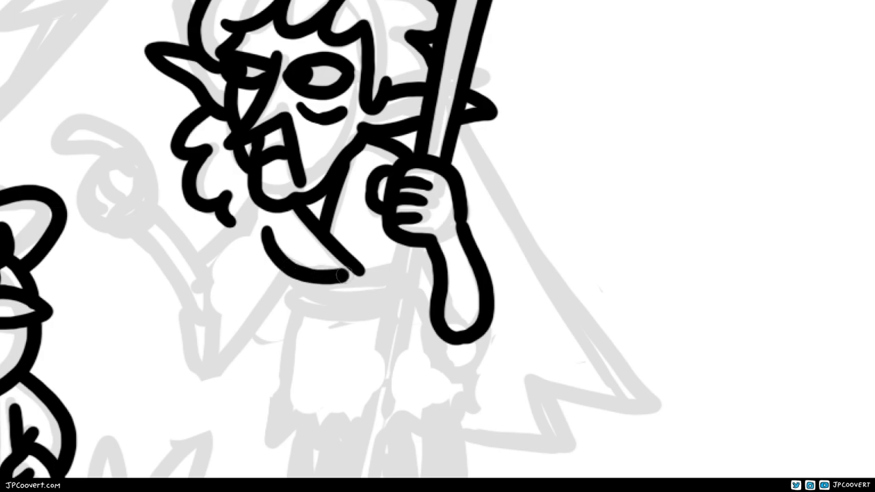
key(ctrl+z)
drag(287, 213, 423, 268)
key(ctrl+z)
drag(319, 235, 425, 268)
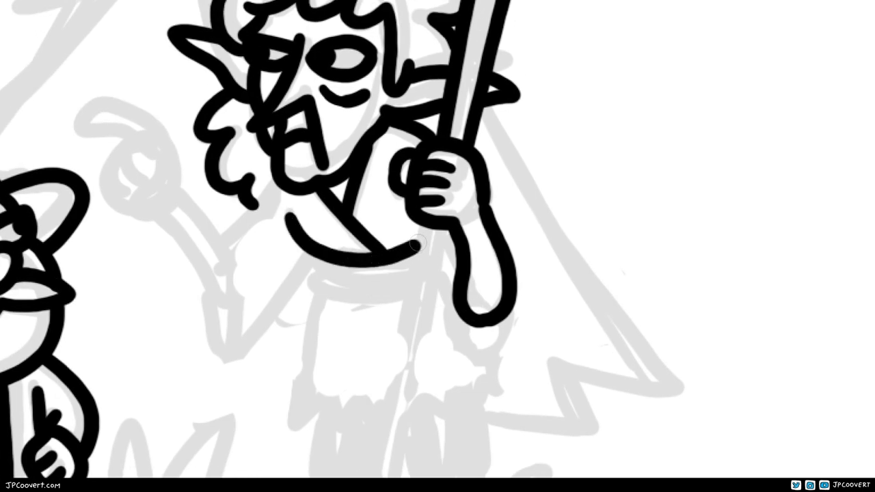
key(ctrl+z)
mouse_move(287, 214)
mouse_down()
mouse_move(365, 261)
mouse_move(422, 247)
mouse_up()
- Ink the staff's lower shaft down to the ground, along with the elf's waist sash and ragged tunic skirt
drag(421, 217, 410, 300)
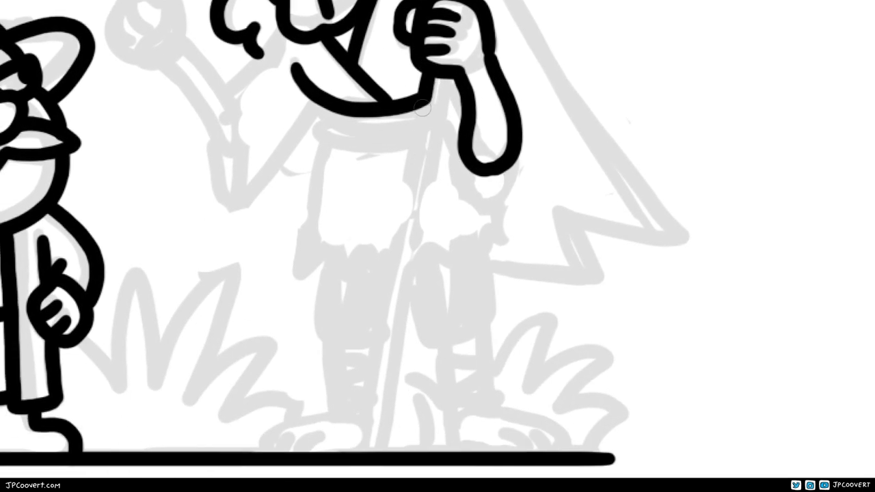
drag(421, 107, 355, 443)
drag(457, 71, 429, 179)
drag(410, 341, 383, 390)
drag(429, 119, 369, 472)
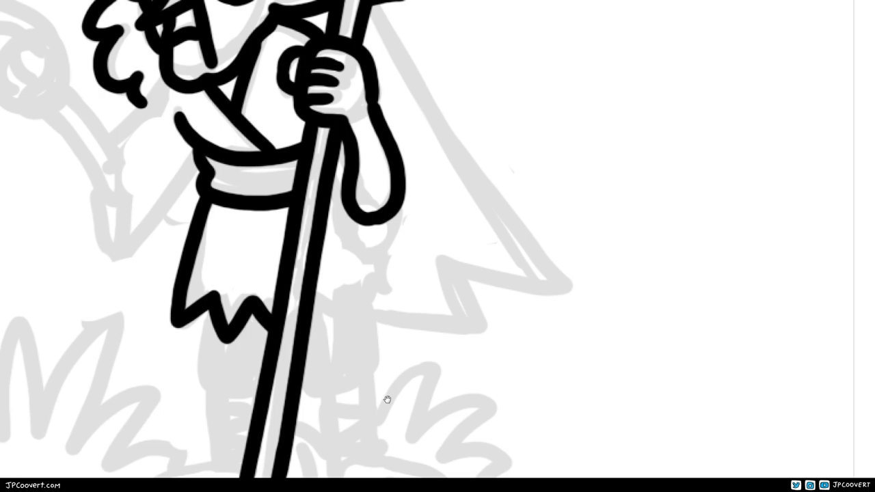
scroll(322, 233, up, 1)
drag(356, 267, 332, 372)
- Ink the elf's leg on the near side of the hatted man, with its baggy knee, calf and bare toed foot
scroll(341, 287, down, 3)
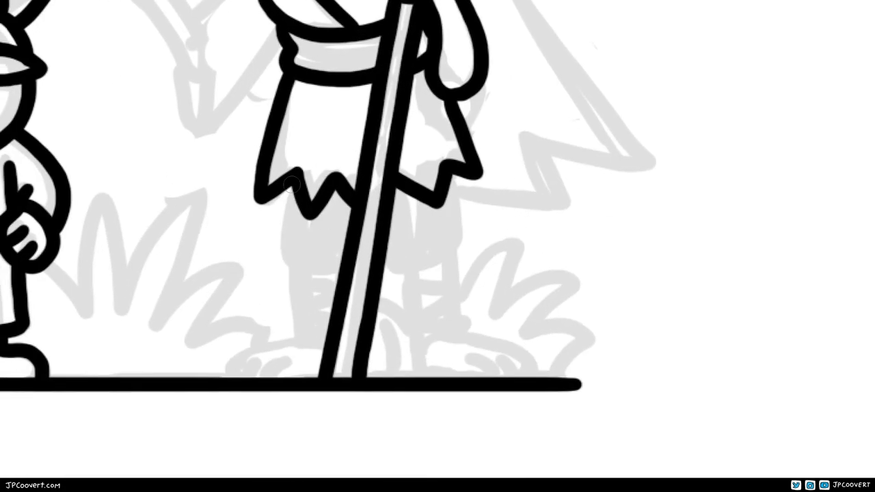
drag(280, 179, 311, 273)
scroll(307, 274, up, 2)
drag(313, 316, 399, 280)
drag(388, 206, 410, 292)
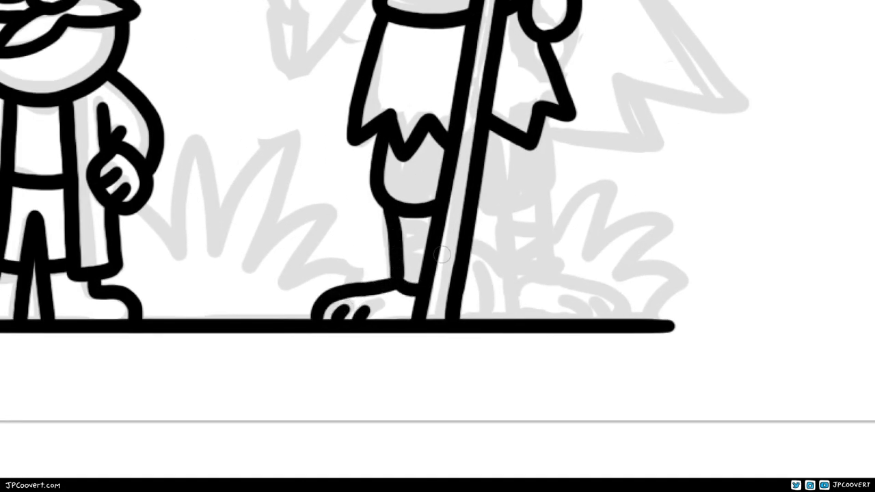
- Ink the elf's calf wraps and other leg with its bare foot, plus the pointing arm and remaining curly hair
scroll(341, 287, up, 2)
scroll(342, 287, right, 2)
scroll(379, 365, right, 1)
mouse_move(303, 284)
mouse_down()
mouse_move(317, 320)
mouse_move(383, 200)
mouse_up()
drag(316, 270, 333, 379)
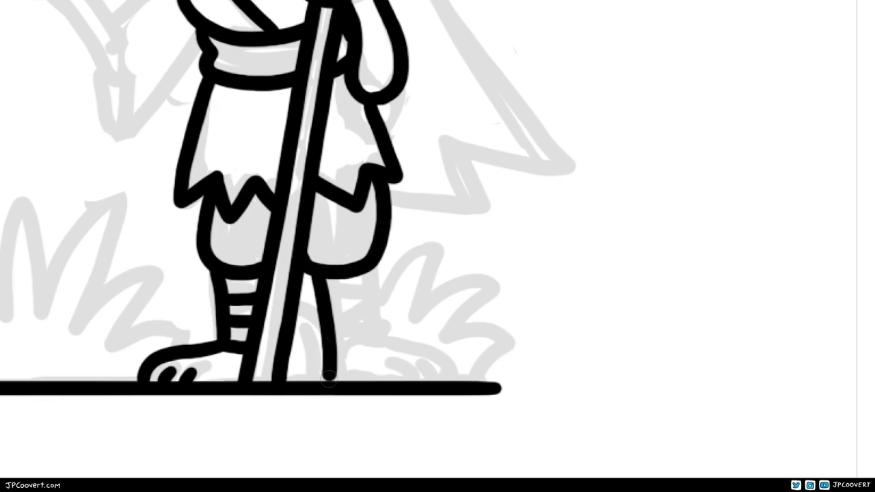
scroll(381, 334, down, 2)
scroll(381, 335, right, 1)
mouse_move(372, 268)
mouse_down()
mouse_move(381, 335)
mouse_move(435, 313)
mouse_up()
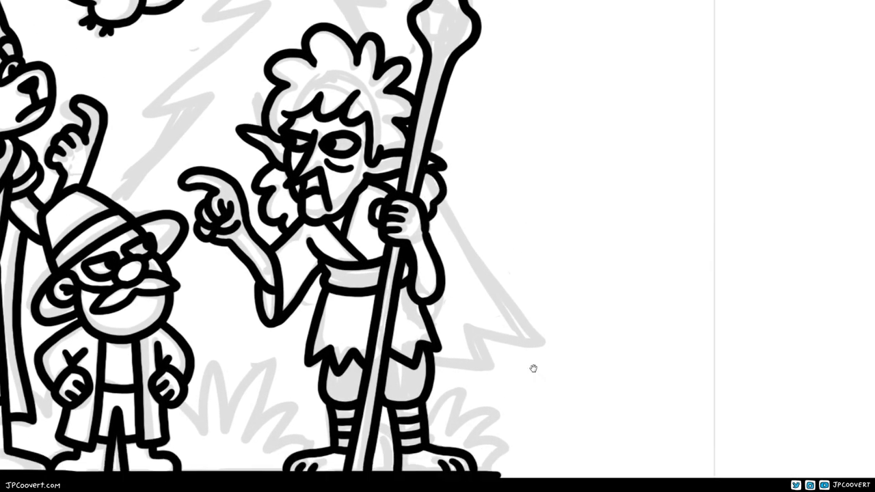
- Ink the spiky grass clump around the bearded man's staff at the left end of the ground line
scroll(546, 351, up, 3)
scroll(294, 268, up, 3)
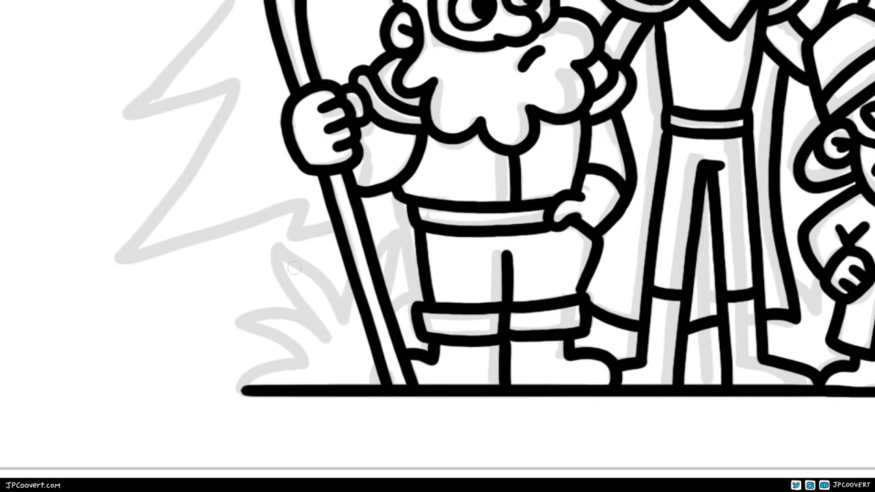
drag(279, 251, 349, 275)
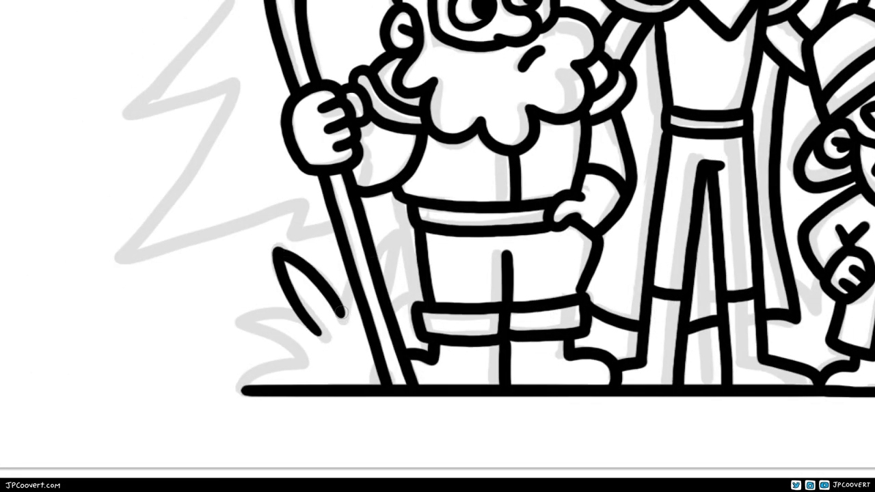
key(ctrl+z)
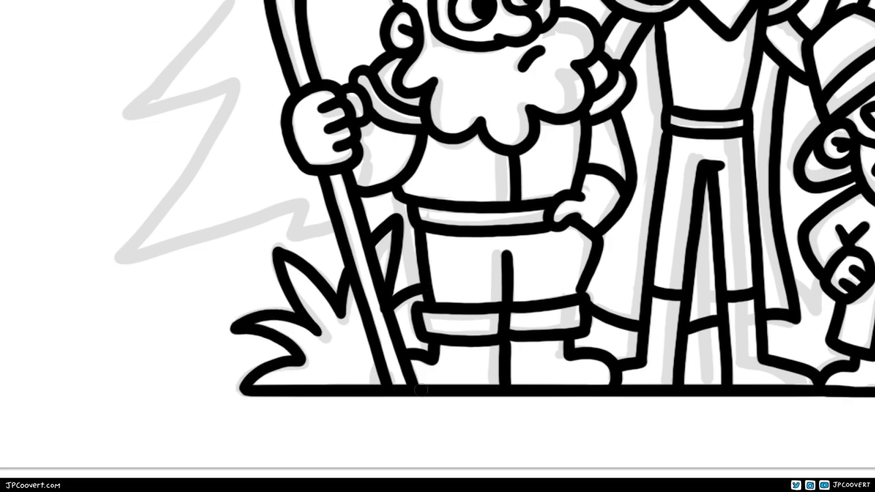
- Ink the tall spiky grass clump between the hatted man and the elf
scroll(421, 390, right, 5)
scroll(326, 299, right, 3)
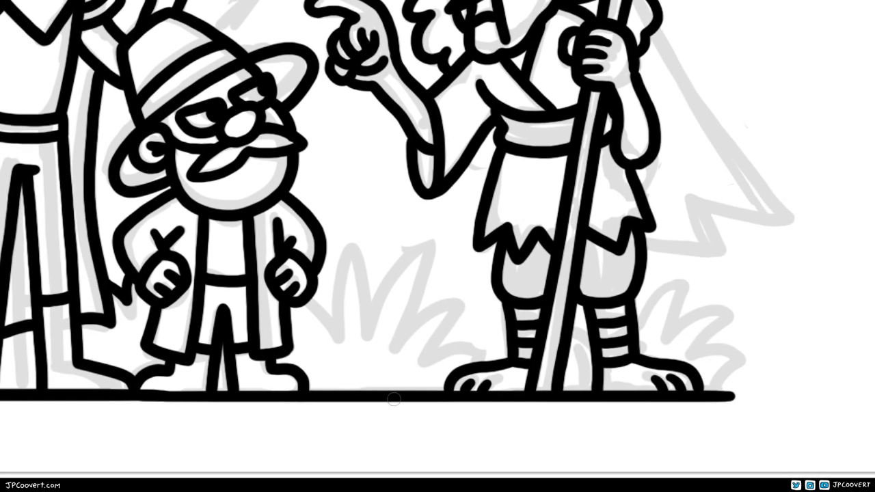
drag(402, 369, 468, 341)
mouse_move(410, 301)
mouse_down()
mouse_move(392, 361)
mouse_move(418, 252)
mouse_up()
key(ctrl+z)
scroll(393, 307, up, 2)
mouse_move(330, 345)
mouse_down()
mouse_move(355, 301)
mouse_move(388, 326)
mouse_move(345, 228)
mouse_move(324, 345)
mouse_up()
scroll(389, 326, left, 1)
- Ink the spiky grass clump behind the elf's feet at the right end of the ground line
scroll(322, 338, right, 4)
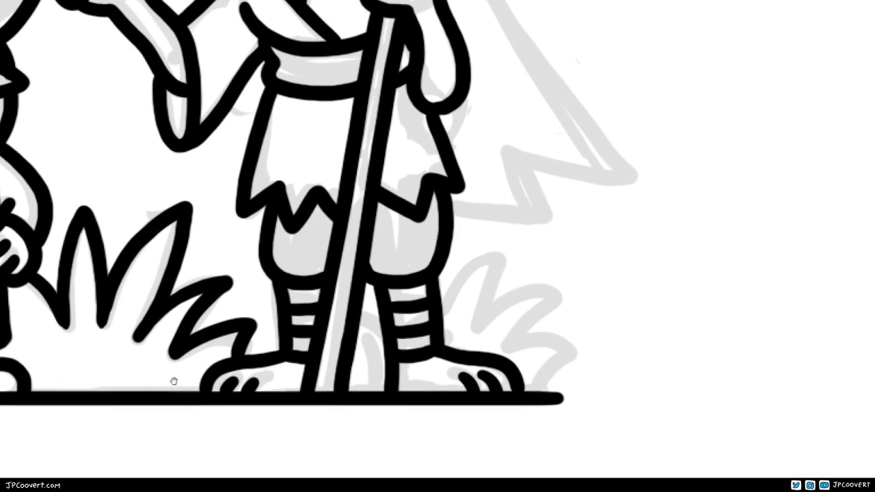
mouse_move(403, 304)
mouse_down()
mouse_move(444, 320)
mouse_move(526, 295)
mouse_up()
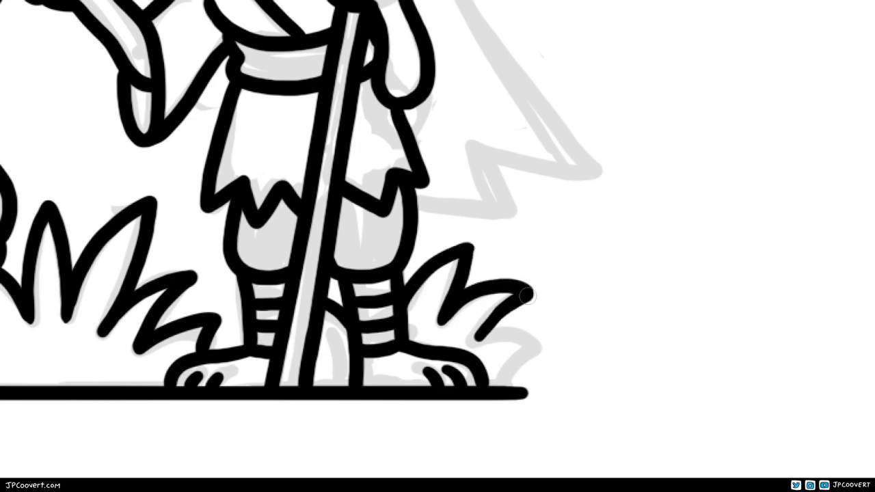
key(ctrl+z)
mouse_move(472, 340)
mouse_down()
mouse_move(544, 335)
mouse_move(512, 390)
mouse_up()
- Ink the left pine's peak and jagged branch edges, and the right pine's long outer slope behind the elf
key(ctrl+0)
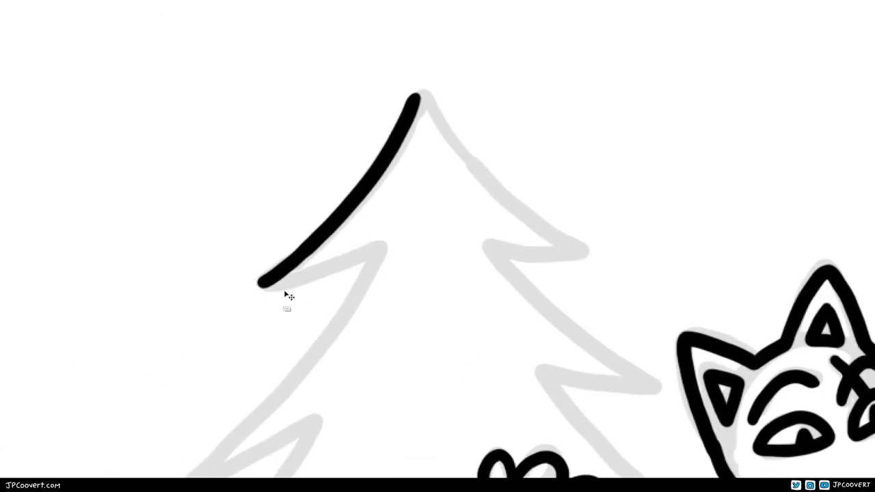
mouse_move(285, 299)
mouse_down()
mouse_move(308, 279)
mouse_move(390, 266)
mouse_up()
mouse_move(415, 99)
mouse_down()
mouse_move(277, 135)
mouse_move(342, 290)
mouse_up()
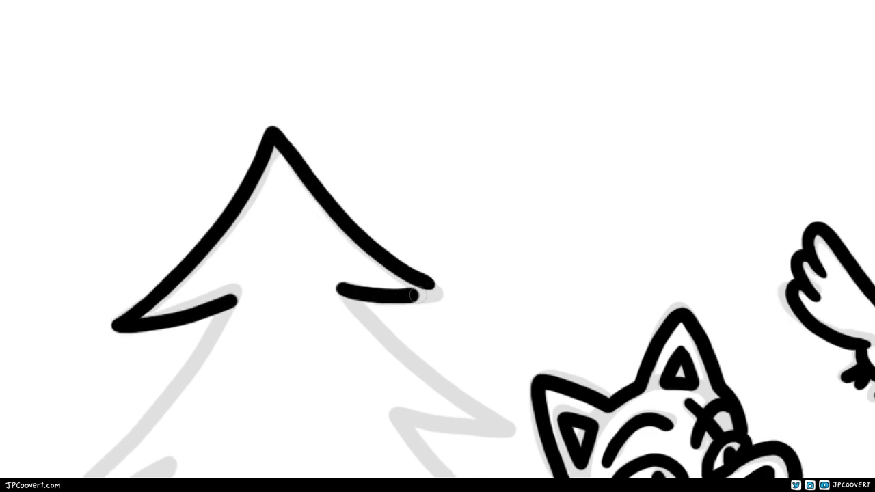
drag(463, 345, 552, 171)
mouse_move(332, 123)
mouse_down()
mouse_move(137, 336)
mouse_move(256, 302)
mouse_move(379, 125)
mouse_up()
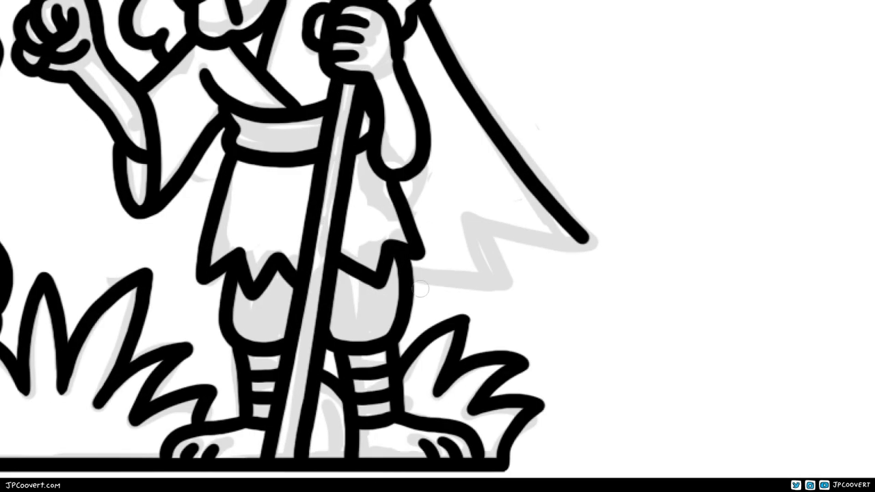
- Ink the right pine's jagged bottom branches on both sides of the elf and its trunk behind the grass
drag(410, 284, 441, 293)
scroll(450, 294, down, 2)
mouse_move(345, 305)
mouse_down()
mouse_move(356, 241)
mouse_move(492, 272)
mouse_move(478, 232)
mouse_up()
scroll(498, 248, up, 2)
scroll(498, 248, down, 3)
scroll(373, 295, up, 2)
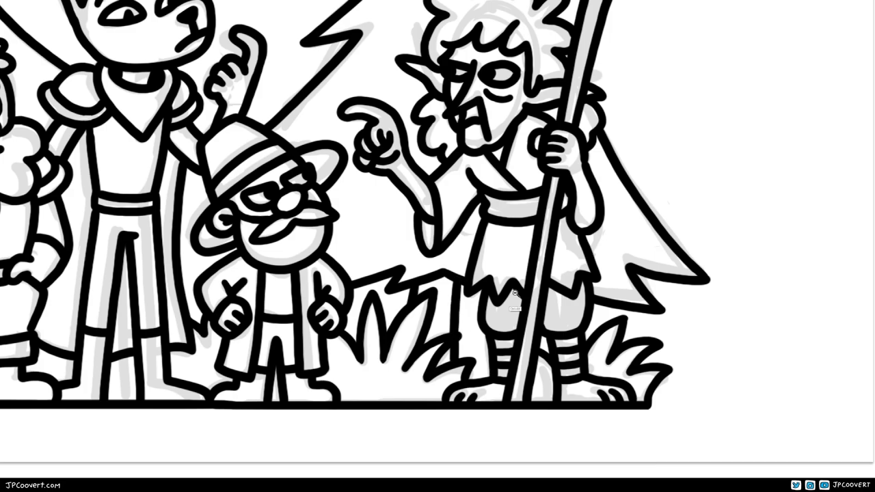
- Fill the wolf character's head, neck, arms and raised hand with flat blue on Layer 2
scroll(514, 294, down, 3)
scroll(514, 293, up, 3)
scroll(513, 294, down, 2)
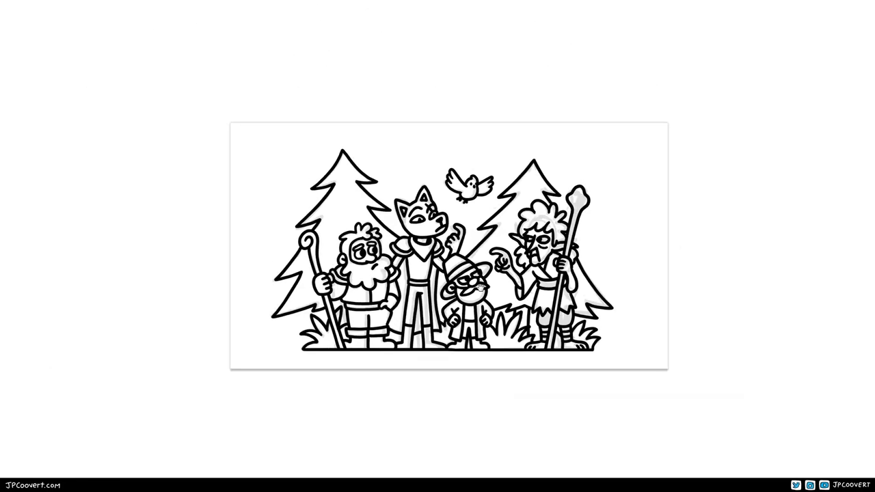
scroll(509, 317, up, 4)
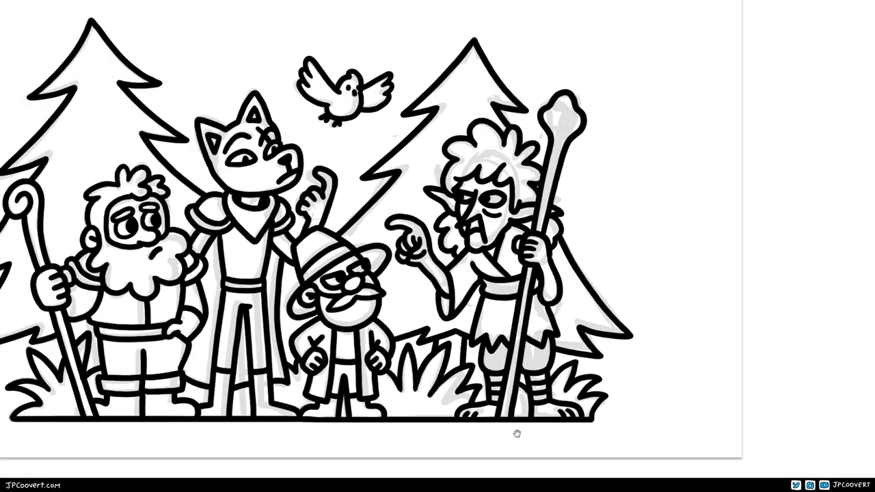
scroll(442, 316, down, 3)
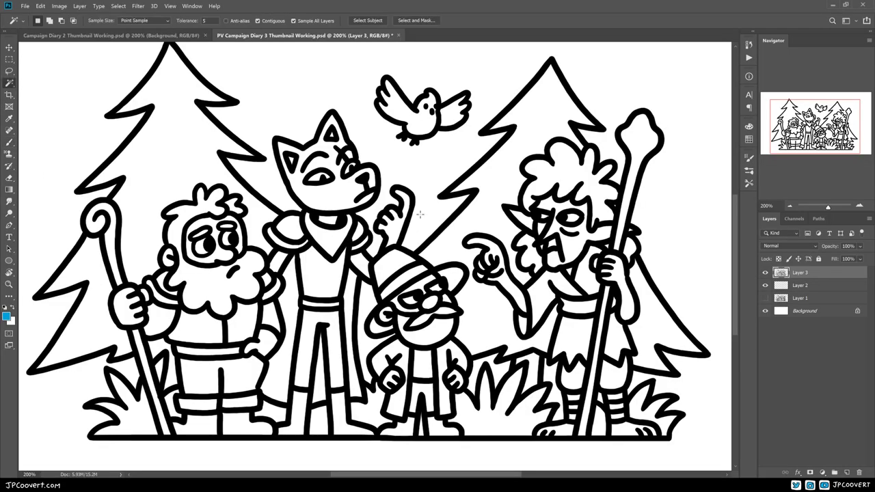
click(328, 171)
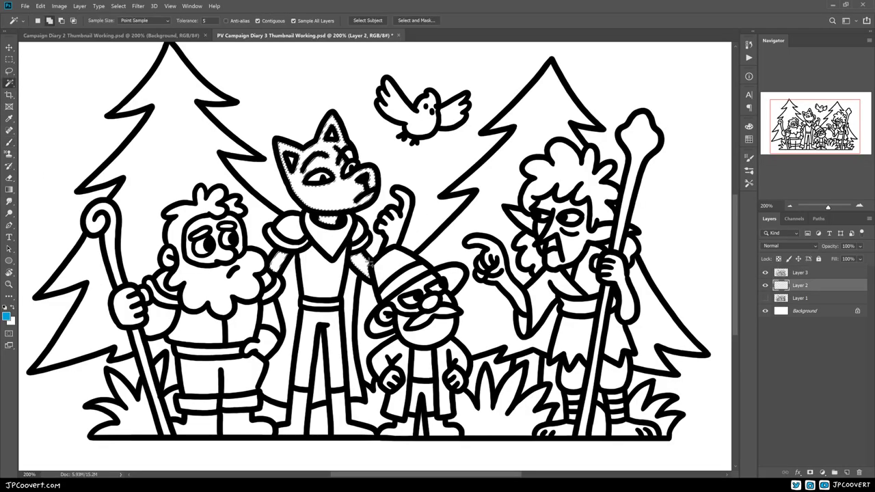
key(alt+BackSpace)
scroll(317, 151, up, 2)
scroll(404, 274, down, 2)
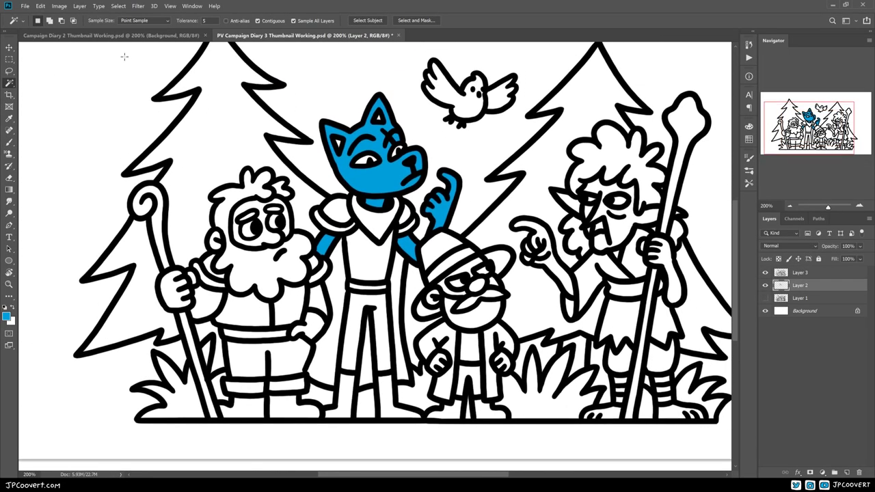
- Sample the red from the Campaign Diary 2 artwork and fill the wolf's neckerchief and cape with it
click(109, 35)
click(304, 35)
shift+click(337, 282)
shift+click(397, 308)
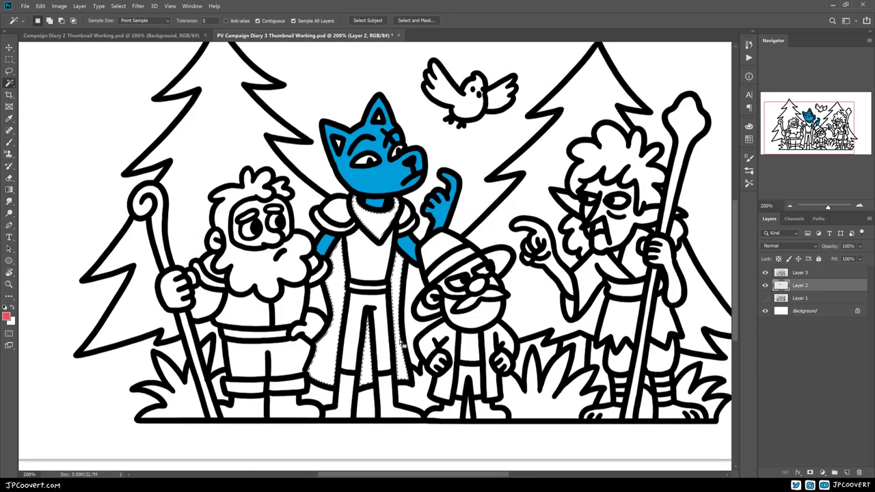
key(alt+BackSpace)
- Fill the wolf's shoulder pads and belt with the golden yellow sampled from the Campaign Diary 2 artwork
key(ctrl+Tab)
key(ctrl+Tab)
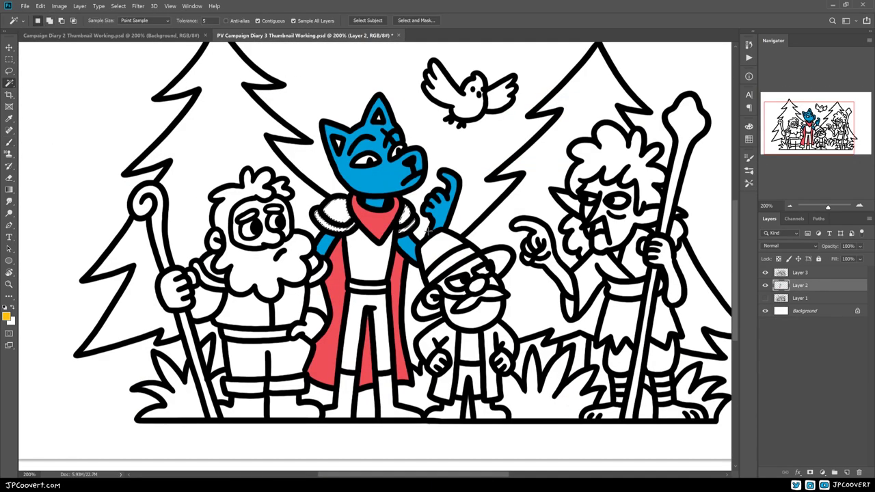
key(alt+BackSpace)
key(ctrl+Tab)
key(ctrl+Tab)
click(376, 289)
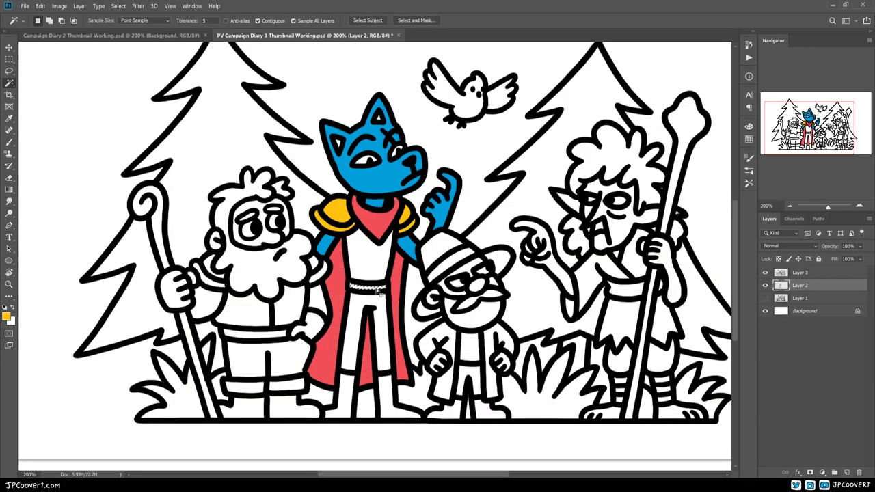
- Touch up the black linework around the wolf's shoulder pad with the brush on Layer 3
scroll(328, 232, up, 4)
key(alt+])
key(b)
key(d)
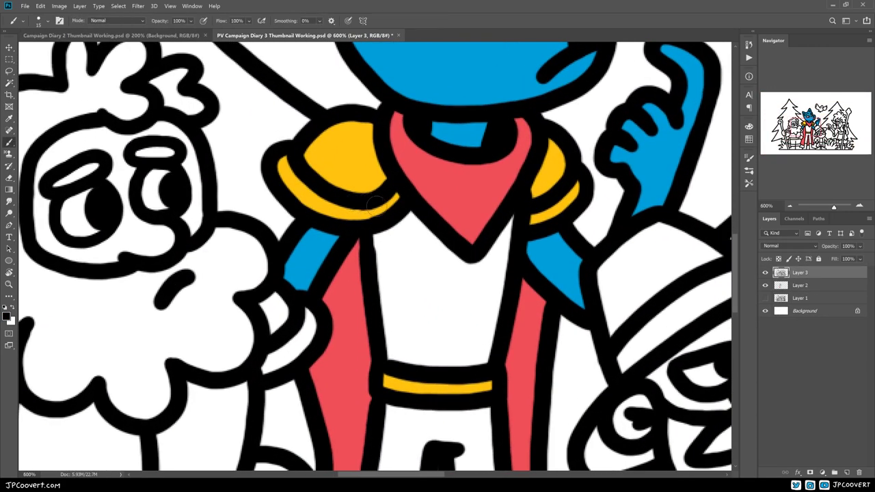
scroll(372, 205, down, 1)
key(ctrl+0)
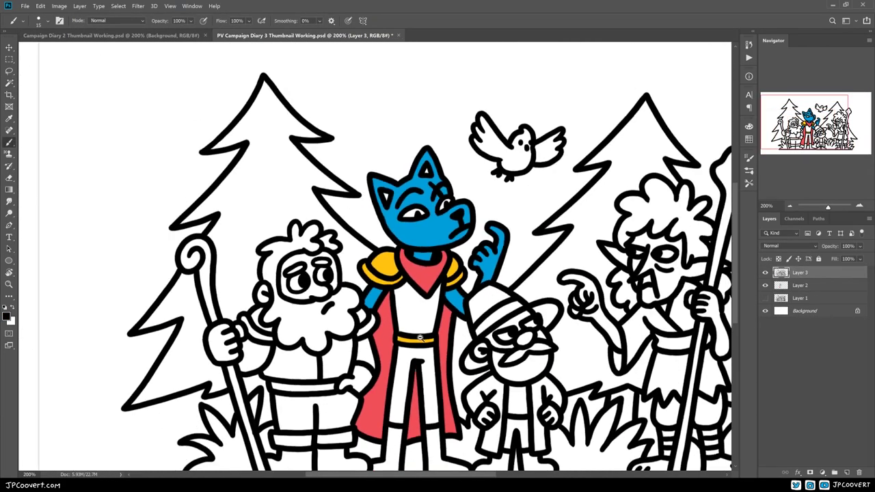
scroll(356, 309, up, 6)
- Fill the wolf's vest and boots brown and the trousers grey on Layer 2, using colours from the Campaign Diary 2 artwork
click(808, 284)
scroll(447, 330, down, 1)
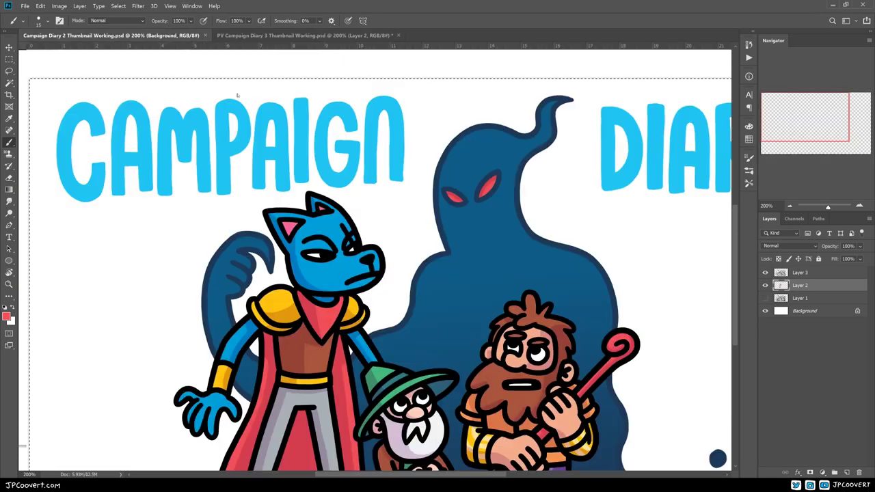
click(287, 35)
click(110, 35)
scroll(273, 204, down, 3)
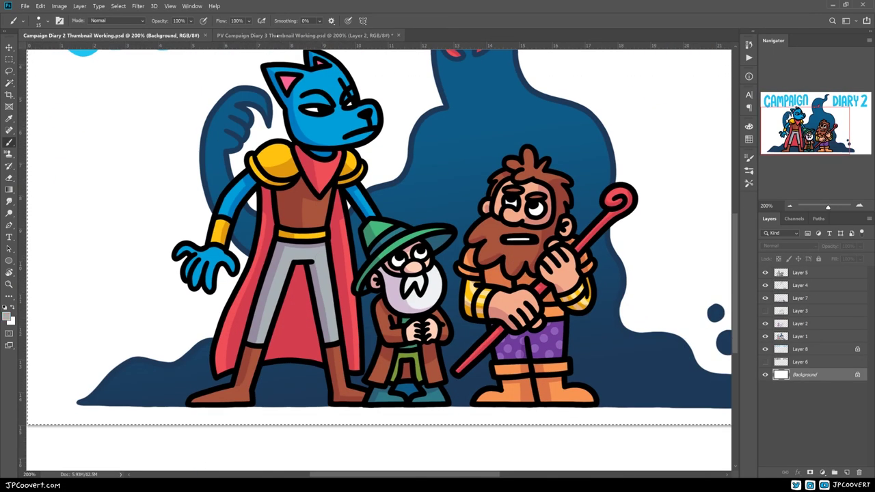
click(277, 35)
key(w)
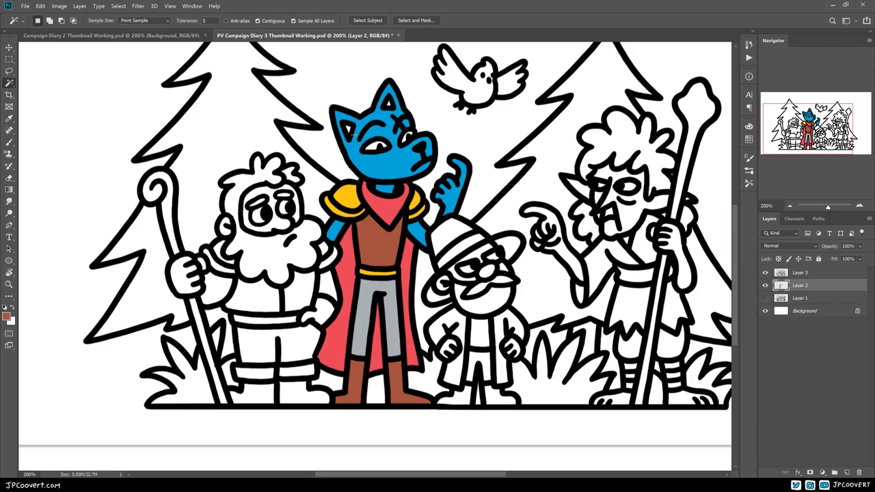
- Fill the wolf's inner ears pink and the crown of the hatted man's hat green, using colours from the reference artwork
click(109, 35)
click(287, 35)
key(ctrl+Tab)
key(b)
key(ctrl+Tab)
key(w)
click(439, 232)
key(alt+BackSpace)
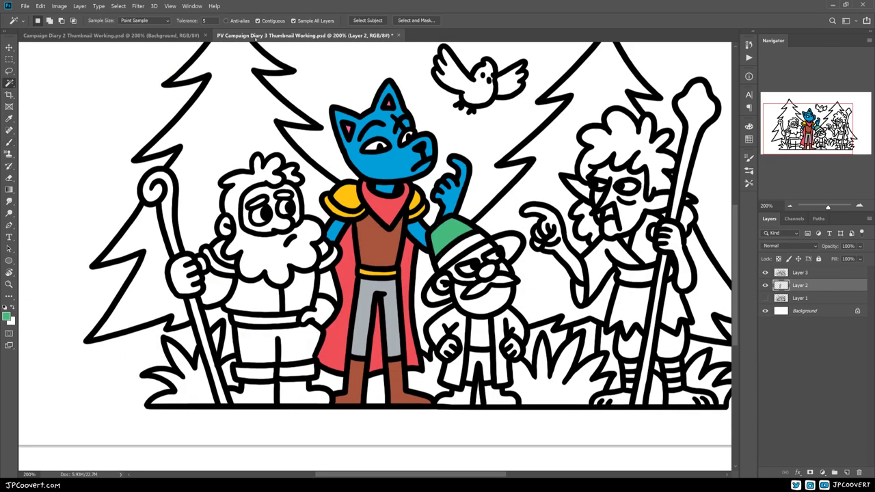
- Fill the band and brim of the hatted man's hat with teal sampled from the reference artwork
key(ctrl+Tab)
key(ctrl+Tab)
shift+click(476, 254)
key(alt+BackSpace)
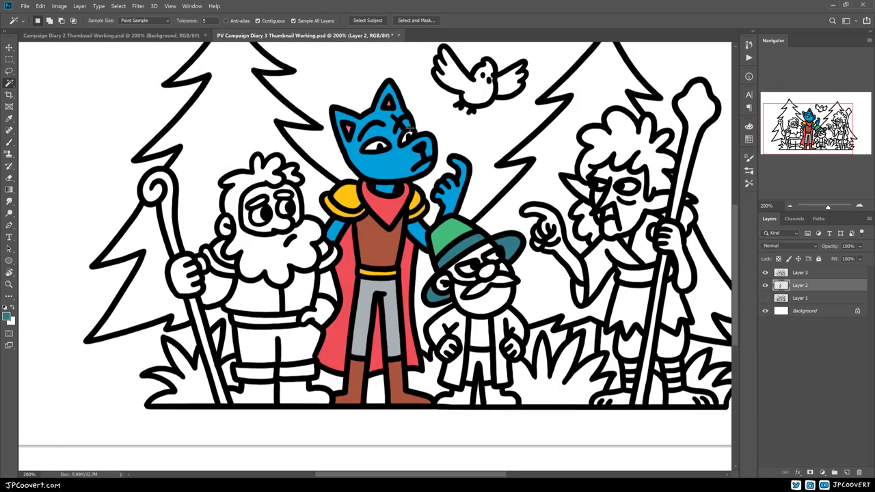
- Sample the pale skin tone from the reference artwork and fill the hatted man's face, nose, ear and hands
key(ctrl+Tab)
key(b)
alt+click(477, 254)
key(w)
key(ctrl+Tab)
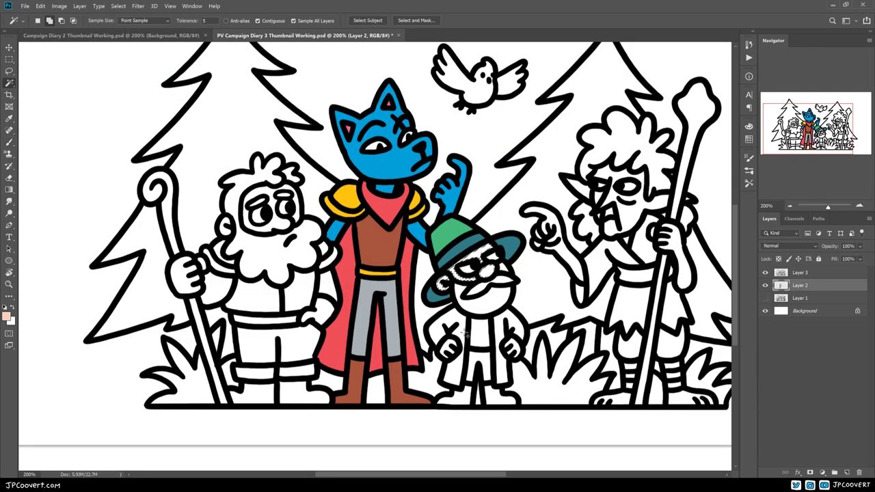
key(alt+BackSpace)
- Deselect and touch up the black linework between the hatted man's eye and hat brim on Layer 3
scroll(519, 272, up, 2)
key(ctrl+d)
key(d)
key(b)
click(799, 273)
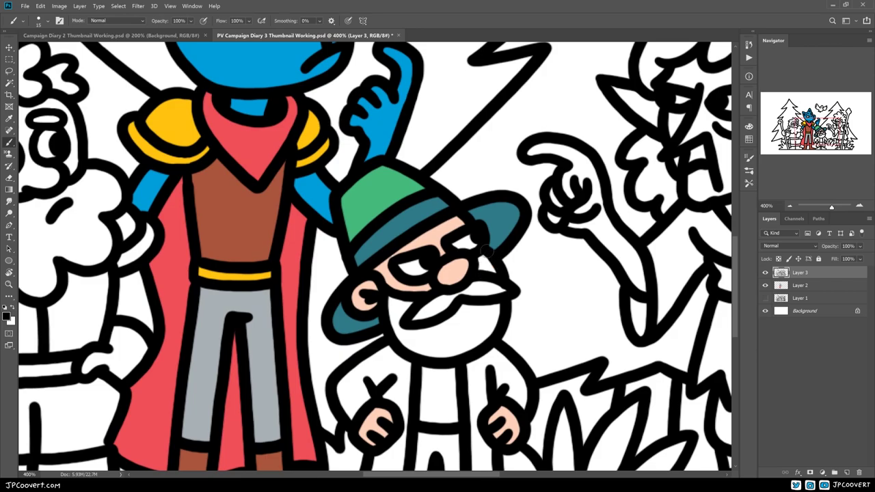
click(820, 284)
- Fill the hatted man's coat brown and his trousers olive green on Layer 2, sampling both colours from the reference artwork
key(ctrl+minus)
key(ctrl+Tab)
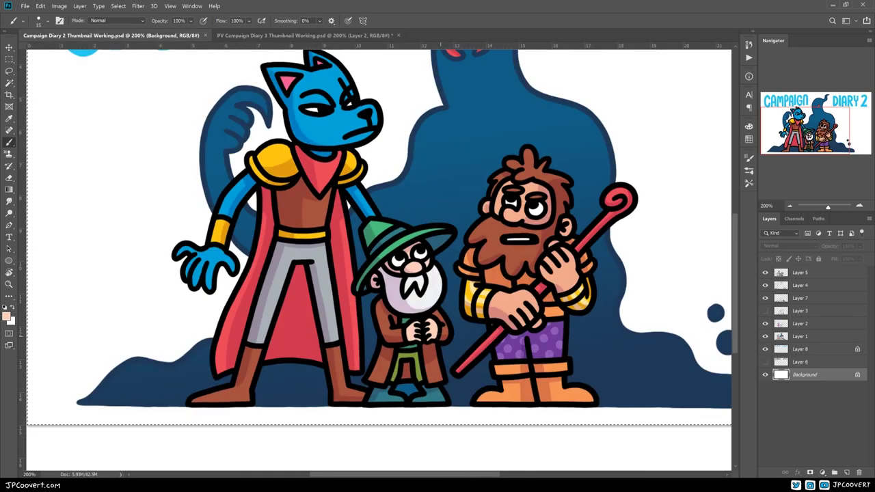
key(ctrl+Tab)
key(alt+BackSpace)
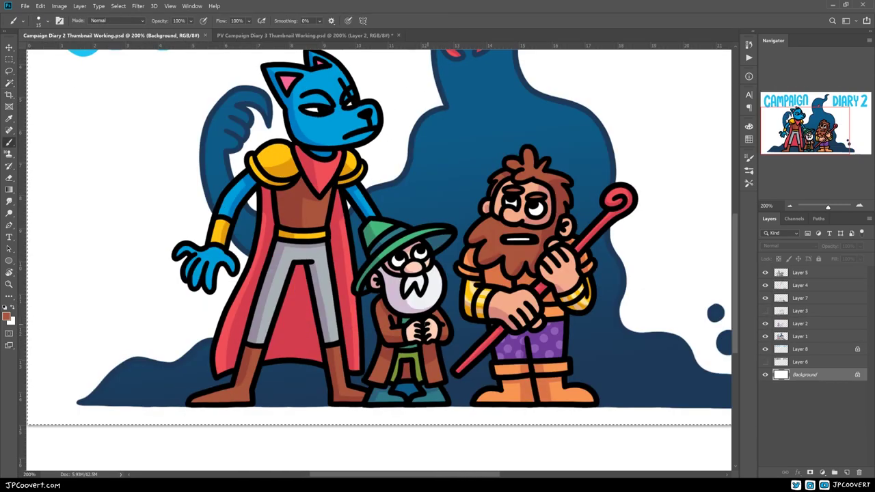
key(ctrl+Tab)
key(ctrl+Tab)
- Fill the hatted man's boots with teal and his shirt with green
key(w)
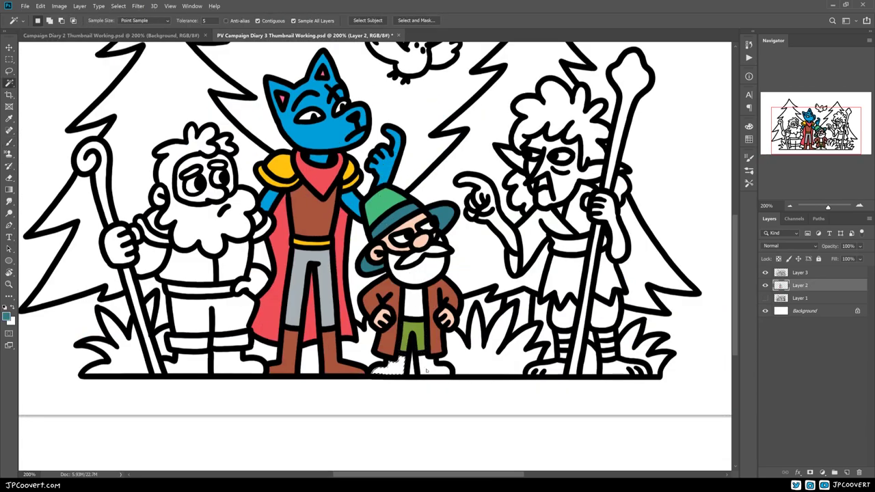
key(alt+BackSpace)
click(414, 294)
key(alt+BackSpace)
- Fill the bearded man's hair, eyebrows and beard with the reddish brown from the reference artwork
key(ctrl+Tab)
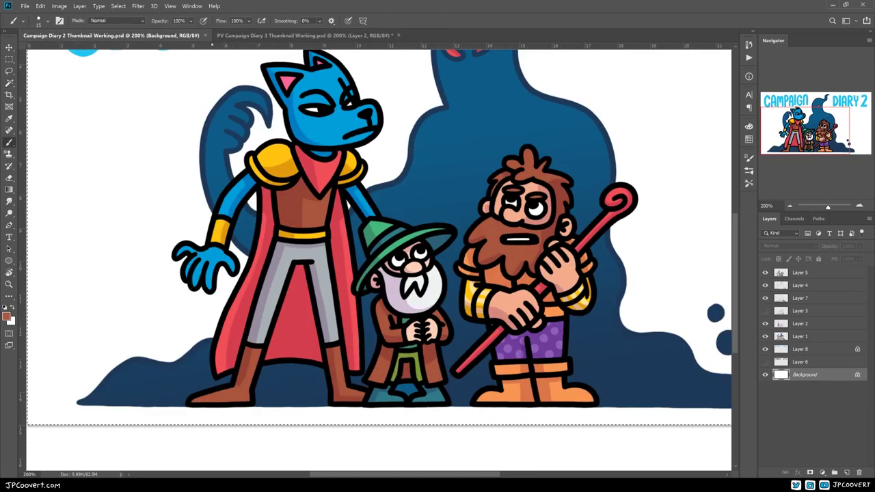
key(ctrl+Tab)
key(alt+BackSpace)
drag(335, 143, 354, 154)
- Sample the peach skin tone from the reference artwork and fill the bearded man's face, ear and hands
key(ctrl+Tab)
key(ctrl+Tab)
shift+click(243, 260)
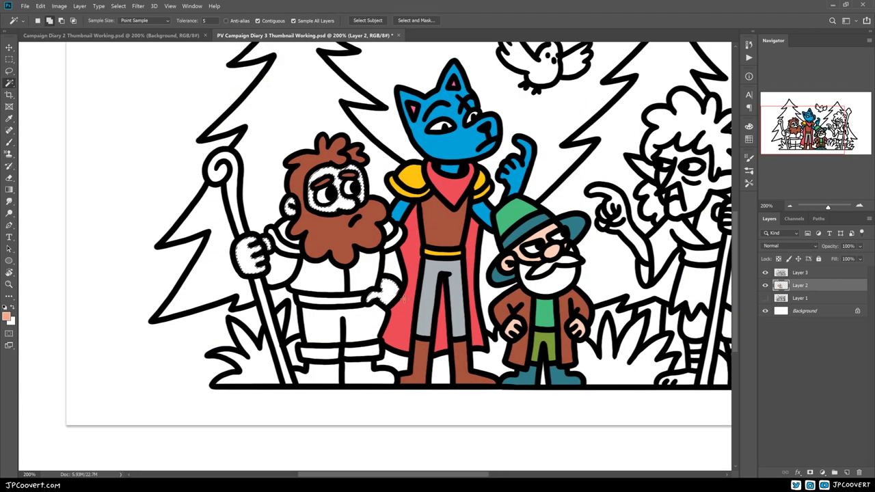
key(alt+BackSpace)
- Ink a short black line below the bearded man's staff hand on Layer 3 to separate wrist from sleeve
key(ctrl+d)
scroll(242, 260, up, 1)
key(alt+bracketright)
key(b)
key(d)
key(ctrl+z)
drag(248, 259, 257, 293)
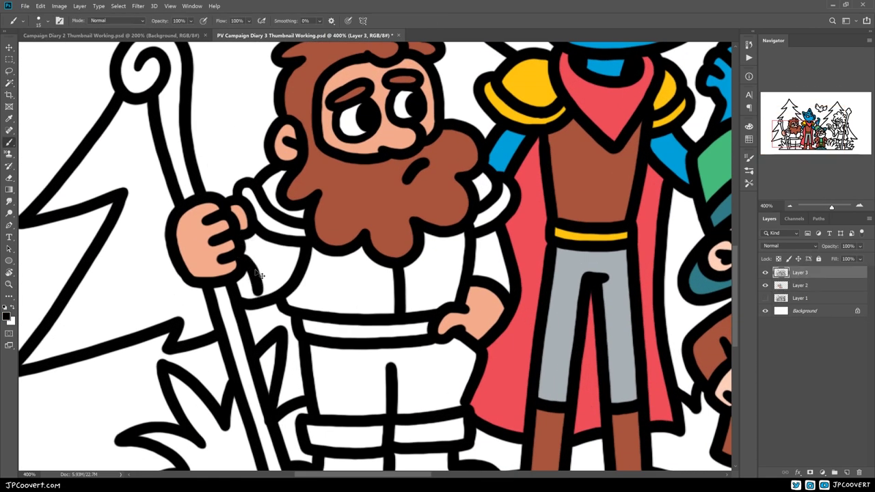
scroll(400, 280, down, 2)
- Fill the bearded man's wrist below the staff hand with the peach skin tone on Layer 2
key(alt+bracketleft)
key(w)
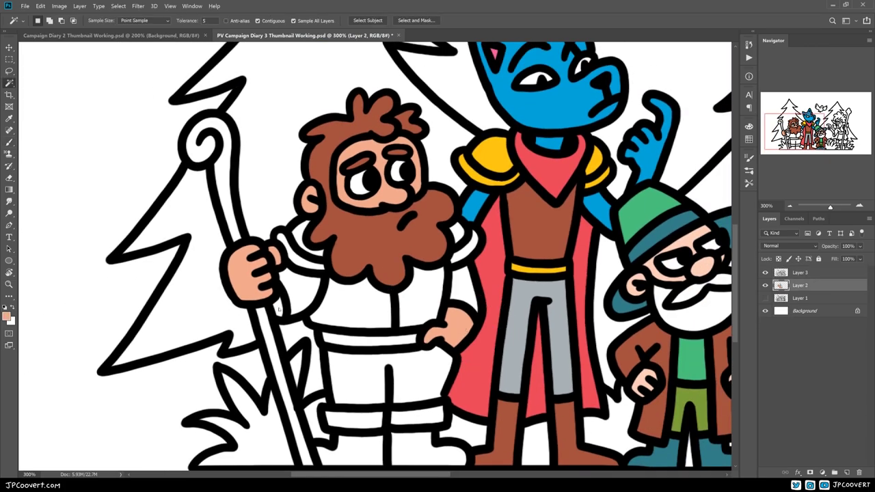
scroll(445, 293, up, 1)
drag(445, 293, 440, 339)
- Erase the bearded man's trouser outline nearest the staff on Layer 3 and redraw it in black
scroll(439, 338, up, 1)
key(alt+bracketright)
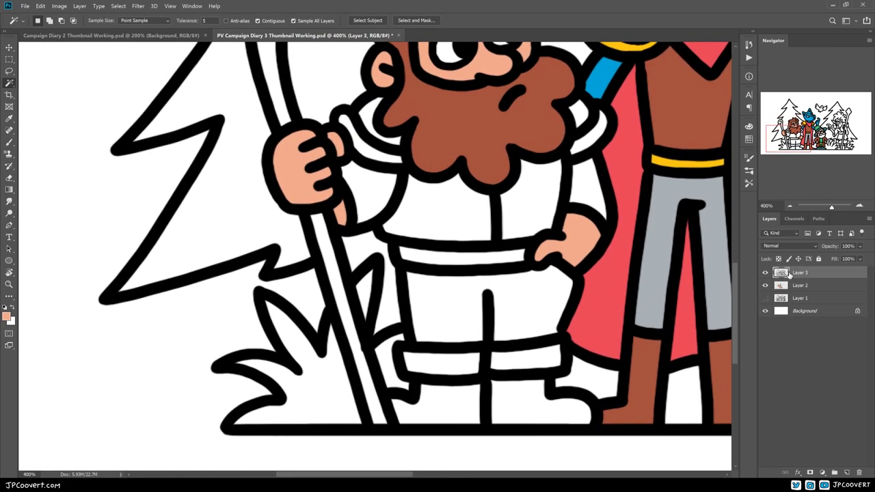
key(e)
mouse_move(393, 277)
mouse_down()
mouse_move(391, 300)
mouse_move(415, 312)
mouse_up()
key(d)
key(b)
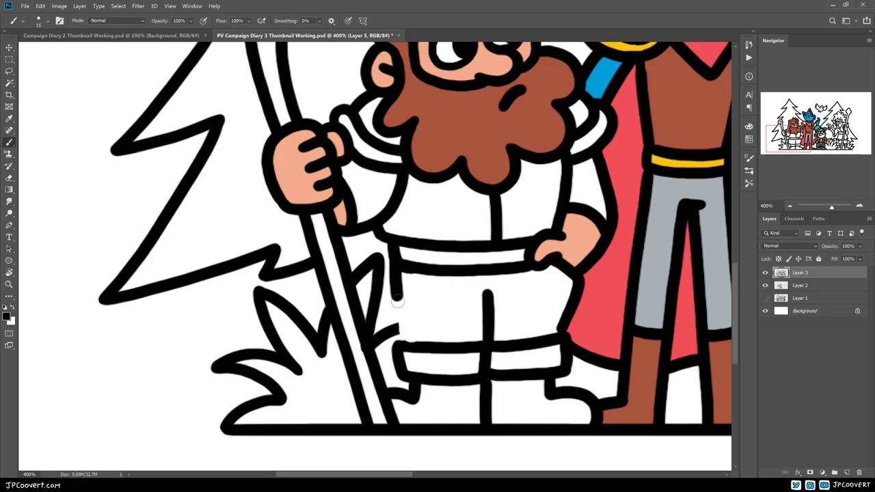
drag(451, 345, 468, 305)
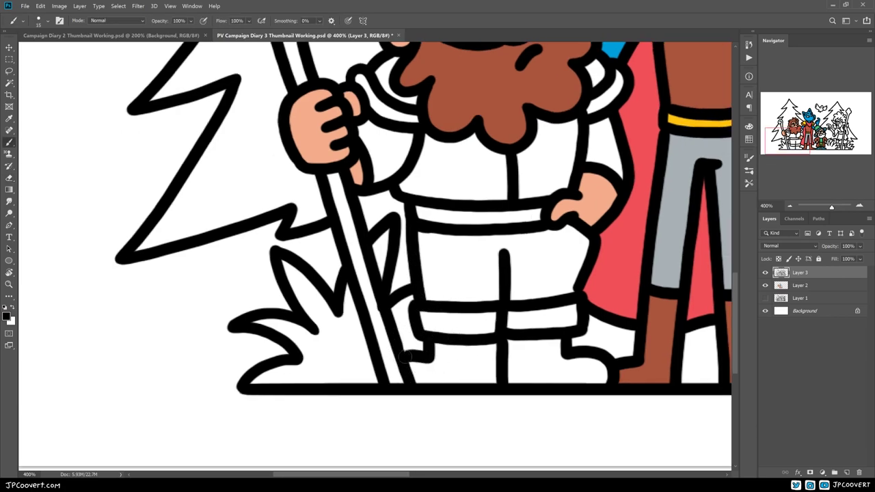
mouse_move(427, 338)
mouse_down()
mouse_move(402, 352)
mouse_move(380, 295)
mouse_move(296, 339)
mouse_up()
key(ctrl+minus)
key(ctrl+minus)
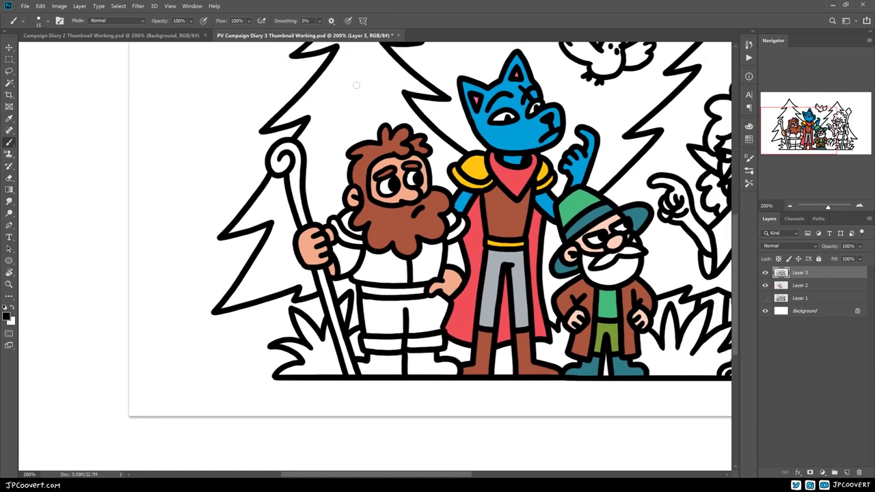
- Fill the bearded man's boots and their cuffs orange and his trousers purple, using colours from the reference artwork
key(ctrl+Tab)
click(313, 36)
key(w)
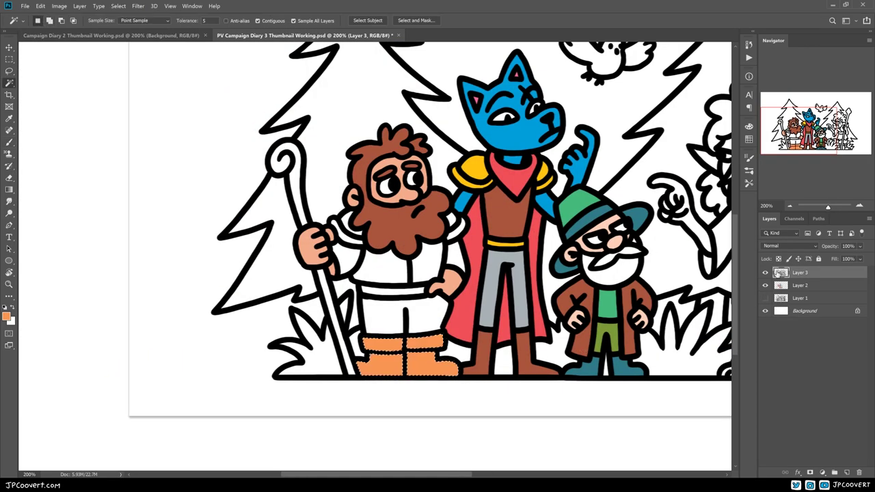
key(alt+bracketleft)
key(ctrl+Tab)
key(ctrl+Tab)
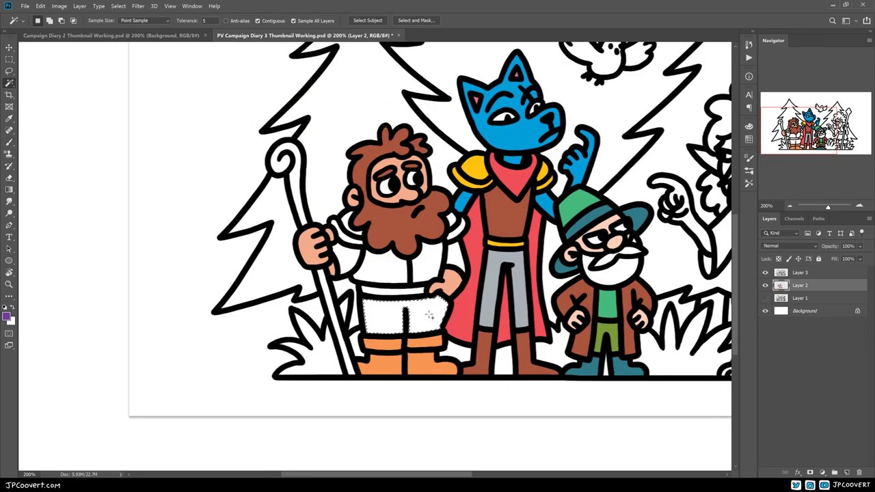
- Fill the bearded man's sleeves and belt with golden yellow from the reference artwork
key(ctrl+Tab)
key(b)
key(ctrl+Tab)
key(w)
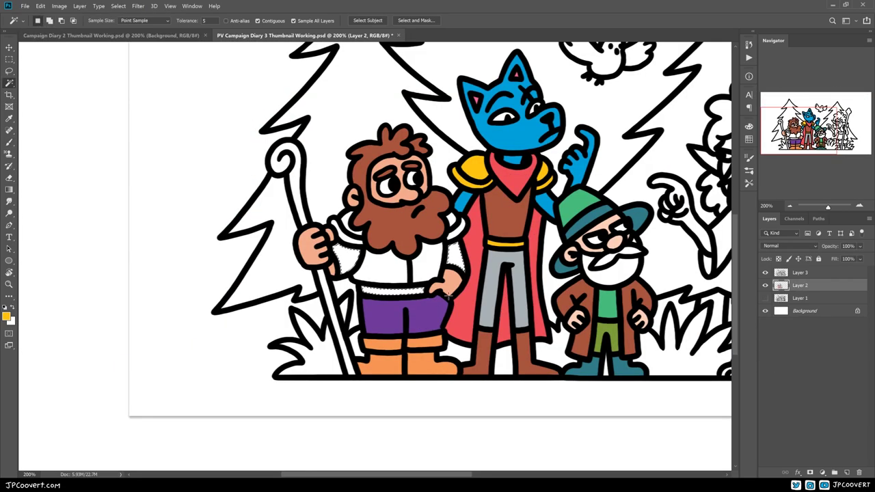
key(alt+BackSpace)
- Sample the orange-brown from the reference artwork and fill the bearded man's vest and shoulder cuffs
key(ctrl+Tab)
key(ctrl+Tab)
shift+click(346, 222)
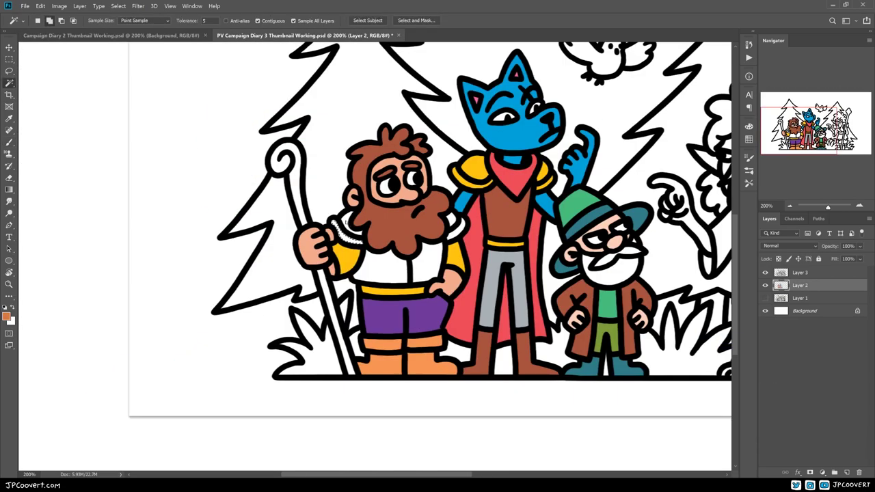
key(alt+BackSpace)
- Sample the red from the reference artwork's staff and fill the bearded man's curled staff with it
key(ctrl+Tab)
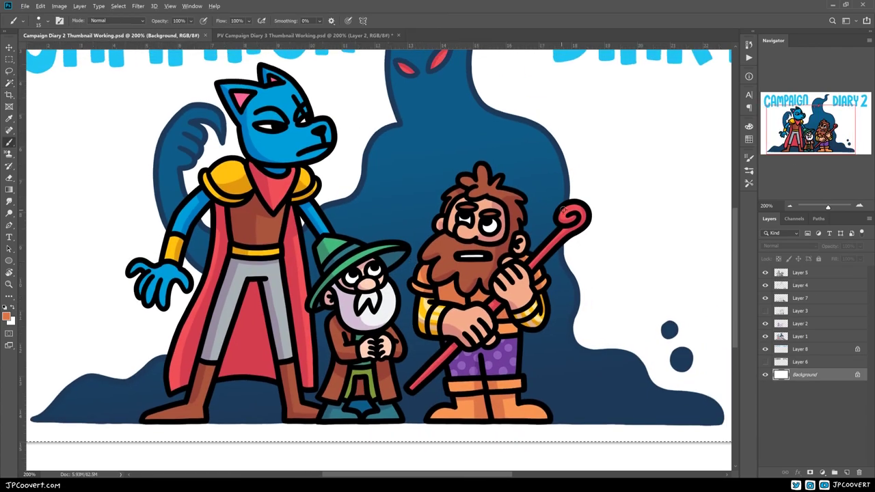
key(ctrl+Tab)
shift+click(232, 211)
shift+click(265, 321)
key(alt+BackSpace)
- Return to the Campaign Diary 3 artwork and fill the pointy-eared character's face, ears, arms, hands and feet with a reddish-brown skin tone
key(ctrl+Tab)
key(ctrl+Tab)
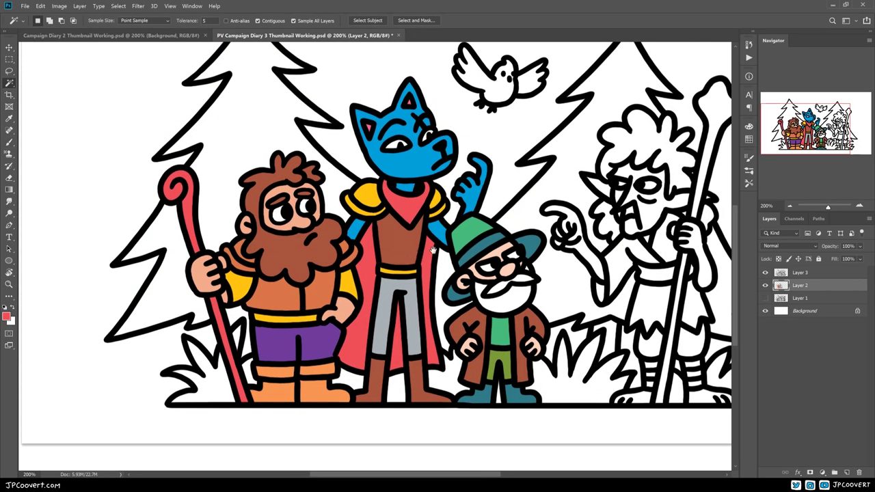
key(i)
click(479, 273)
click(6, 315)
key(Return)
key(w)
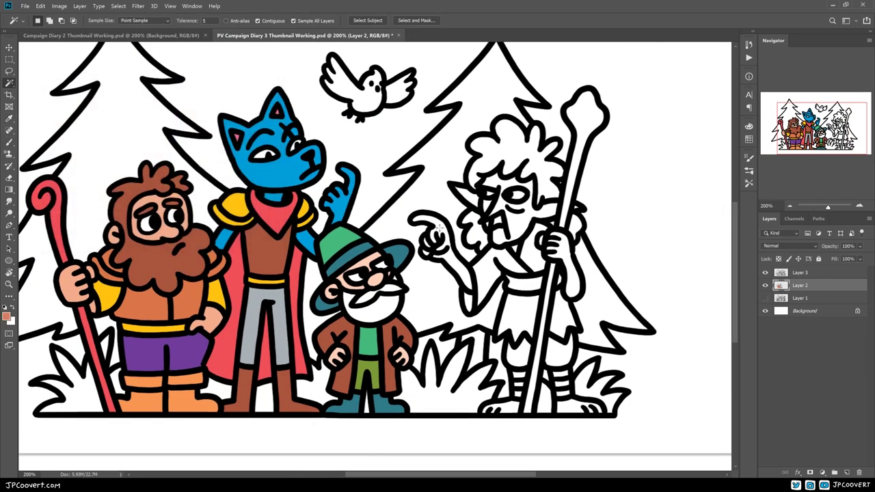
shift+click(502, 208)
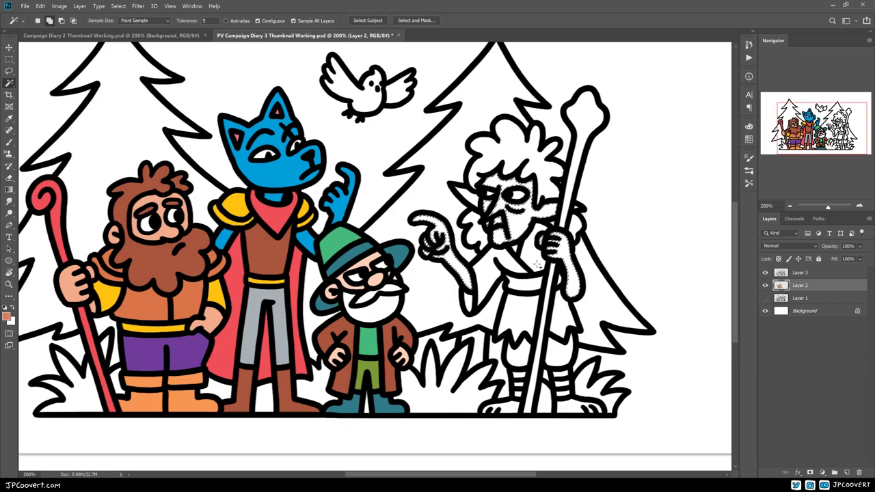
shift+click(589, 409)
key(alt+BackSpace)
key(ctrl+d)
key(ctrl+plus)
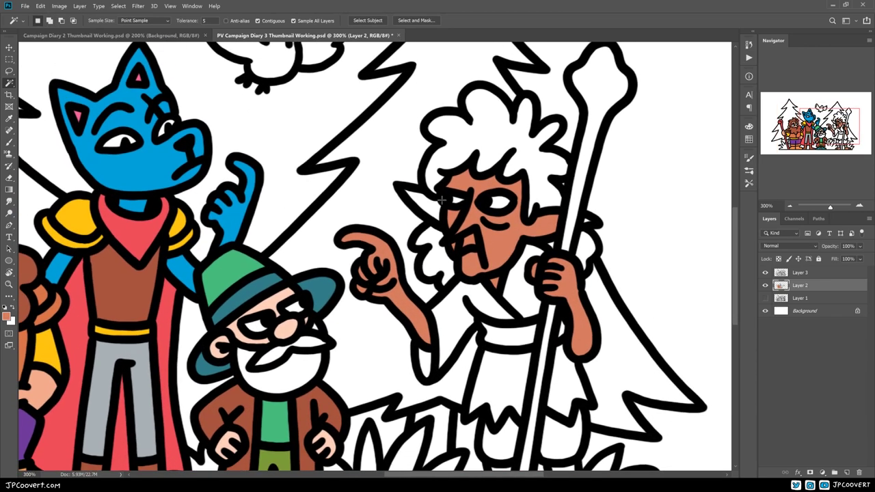
key(b)
key(ctrl+minus)
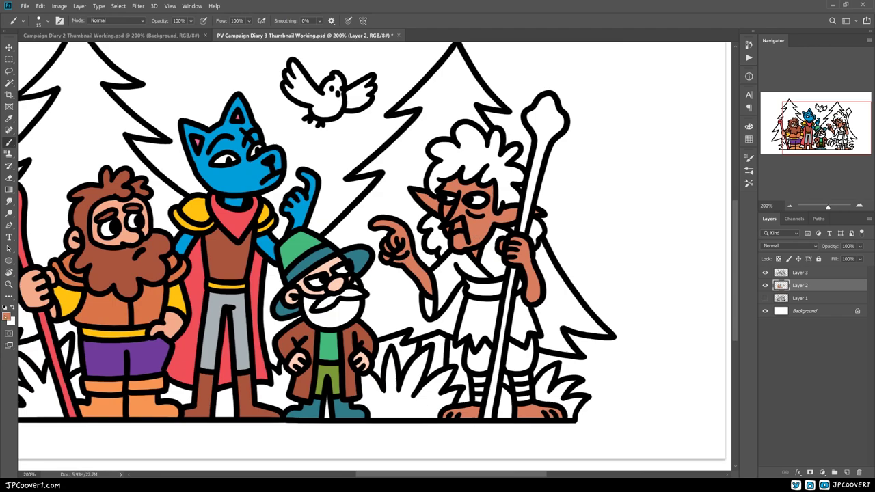
- Select the pointy-eared character's curly hair and try filling it with golden yellow
click(6, 316)
click(119, 109)
click(250, 91)
key(w)
click(437, 232)
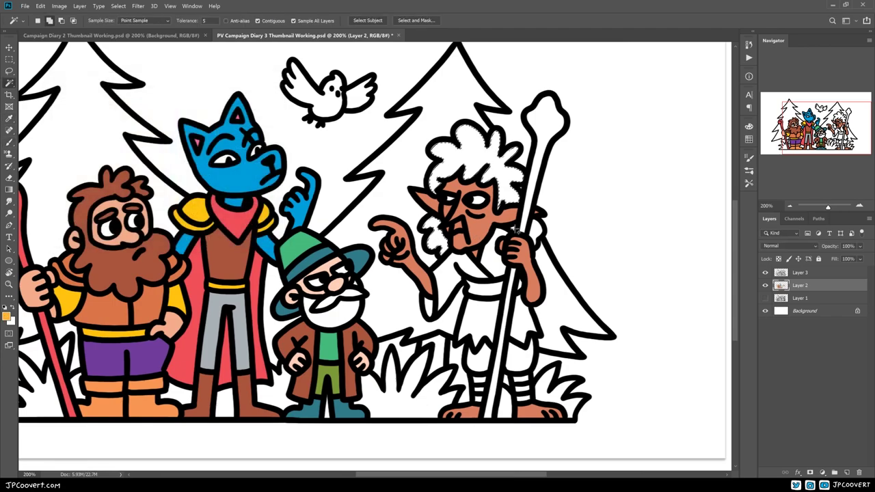
key(alt+BackSpace)
key(ctrl+z)
- Set the foreground colour to pale beige #e7d3a8 and fill the selected curly hair with it
click(6, 316)
click(79, 108)
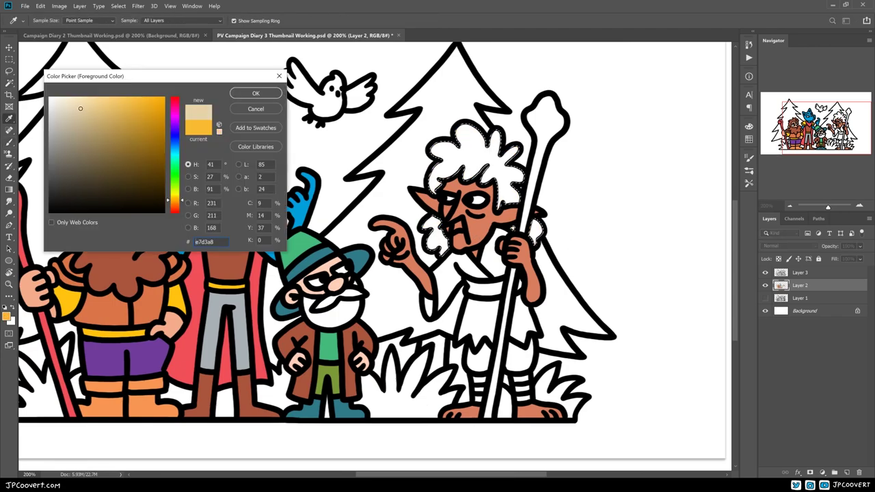
click(255, 93)
key(alt+BackSpace)
key(ctrl+d)
scroll(330, 278, right, 2)
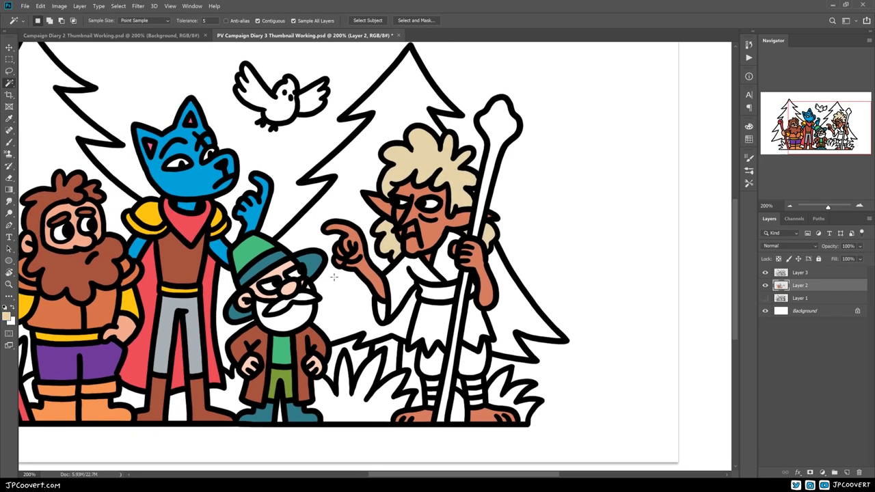
- Pick a muted dark blue and fill the pointy-eared character's sash and short trousers with it
click(6, 316)
click(79, 108)
key(Return)
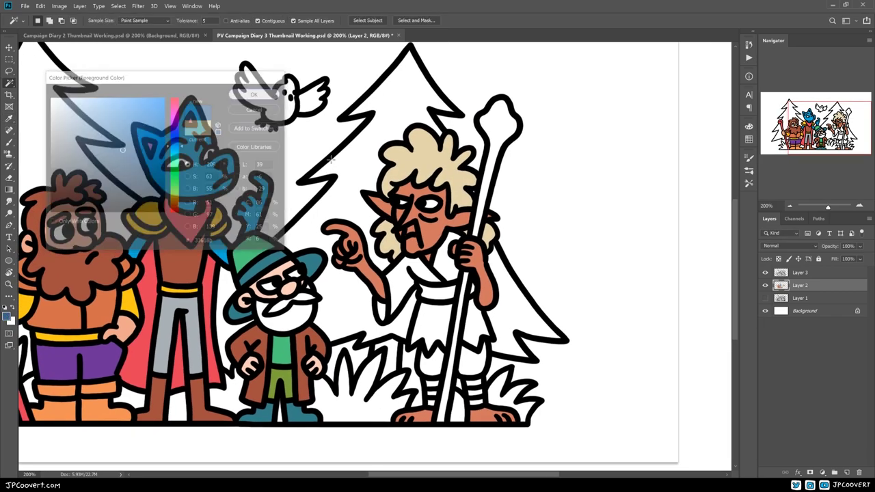
key(alt+BackSpace)
scroll(425, 314, up, 1)
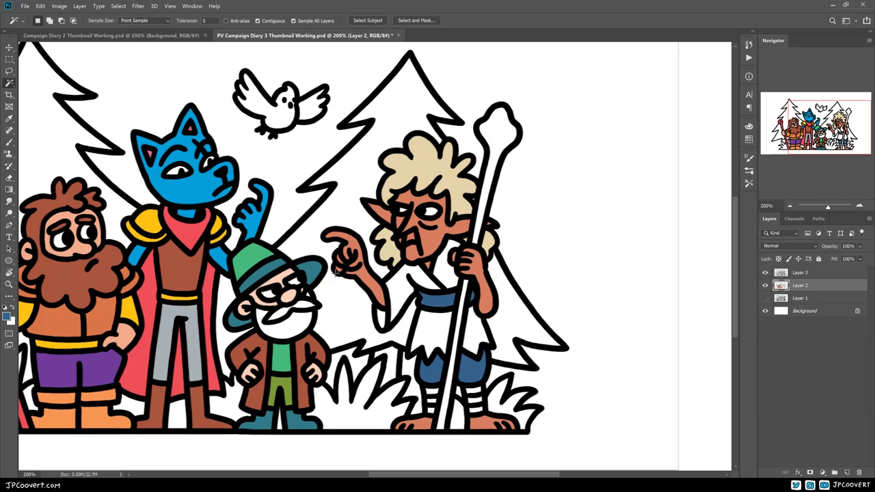
- Set the foreground colour to olive green #7c9b38 and fill the pointy-eared character's ragged tunic and sleeve
click(7, 316)
click(123, 140)
key(Return)
click(482, 349)
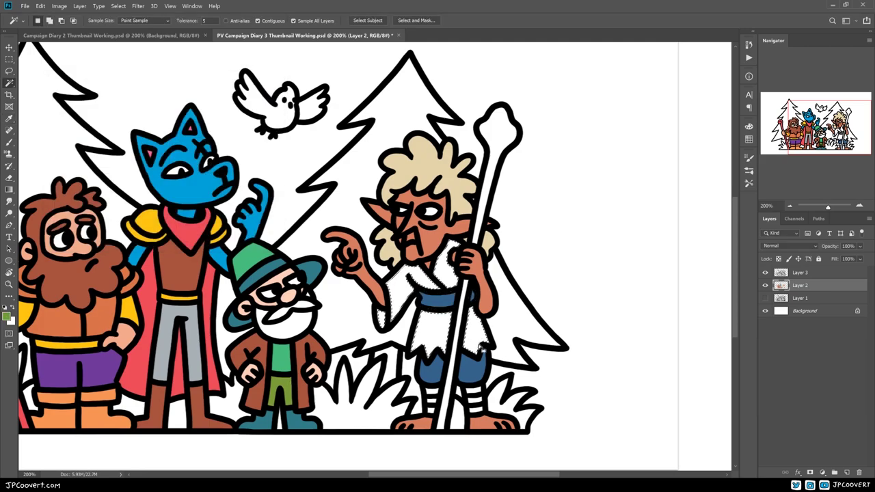
key(alt+BackSpace)
scroll(376, 260, down, 2)
scroll(375, 260, up, 3)
- Choose a pale greyish tan and fill the wrappings around the pointy-eared character's lower legs
click(6, 315)
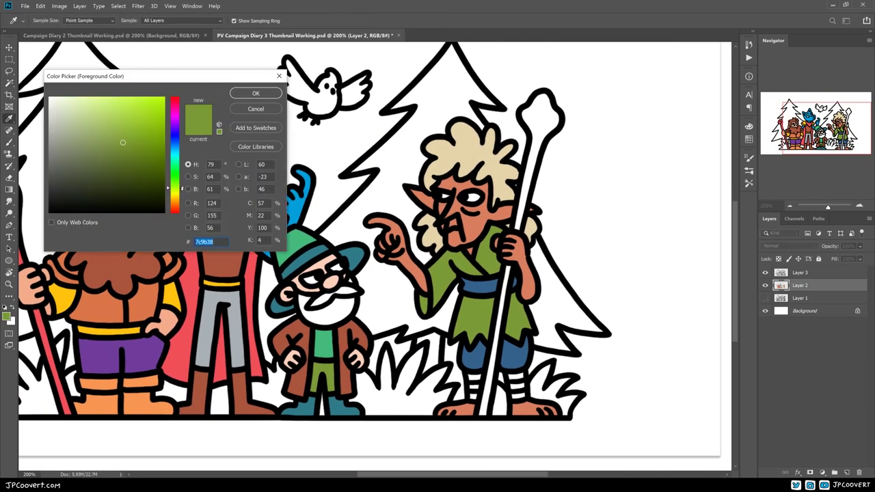
click(81, 145)
mouse_move(175, 187)
mouse_down()
mouse_move(175, 171)
mouse_move(175, 206)
mouse_up()
click(66, 116)
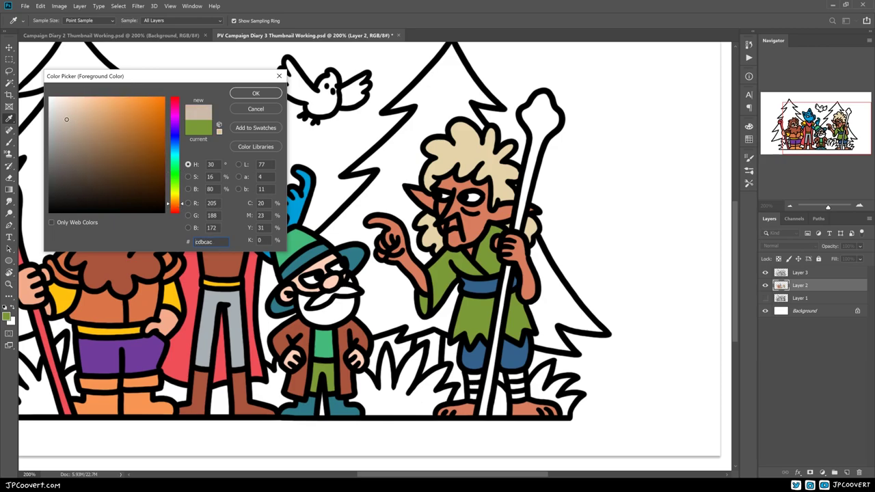
key(Return)
key(w)
click(473, 380)
key(alt+BackSpace)
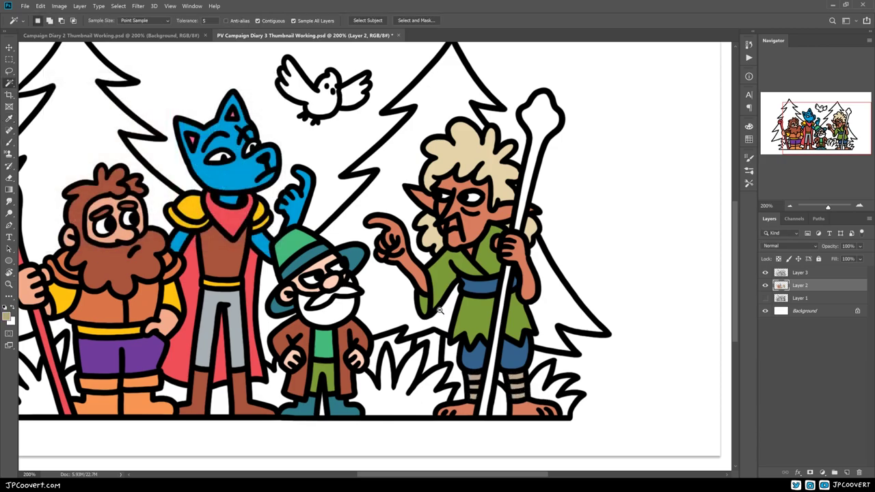
- Sample the small wizard's brown coat, choose a lighter reddish brown from it and colour the flying bird
mouse_move(301, 326)
mouse_down()
mouse_move(389, 381)
mouse_move(392, 366)
mouse_up()
key(b)
alt+click(393, 367)
click(6, 315)
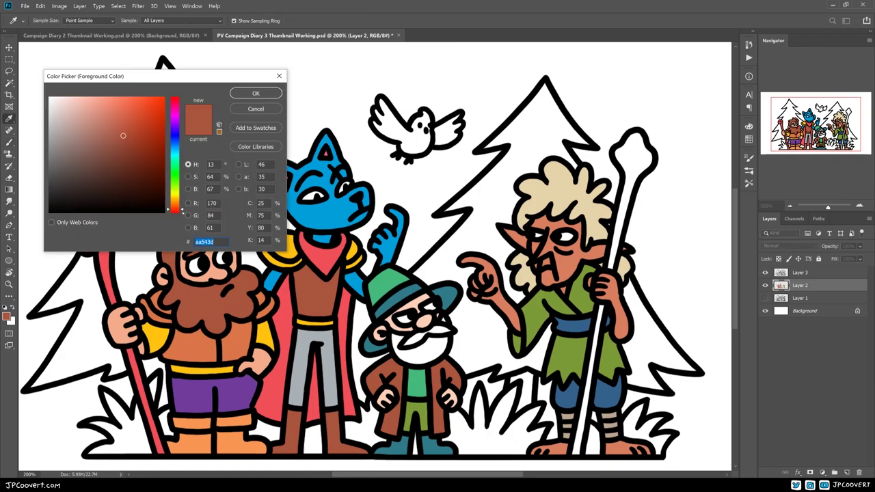
key(Return)
drag(404, 116, 444, 130)
key(ctrl+plus)
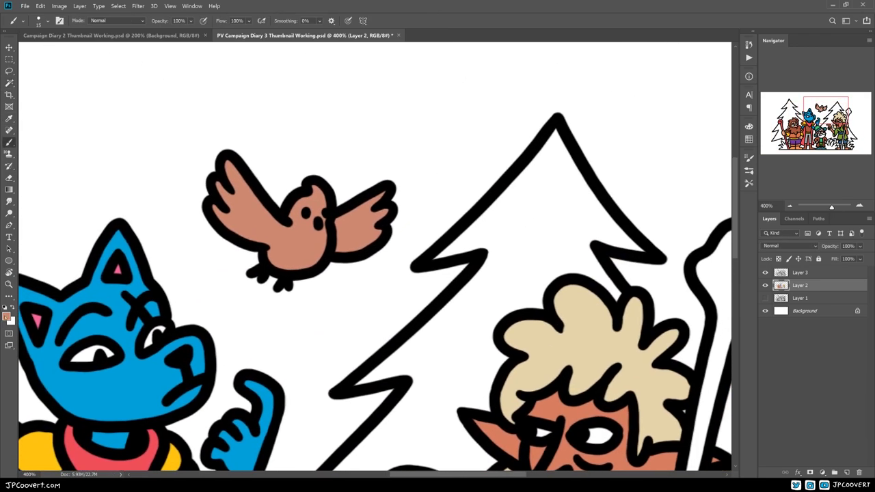
- Choose a pale pink tint and paint the bird's face and belly with it
click(6, 315)
click(75, 104)
click(254, 92)
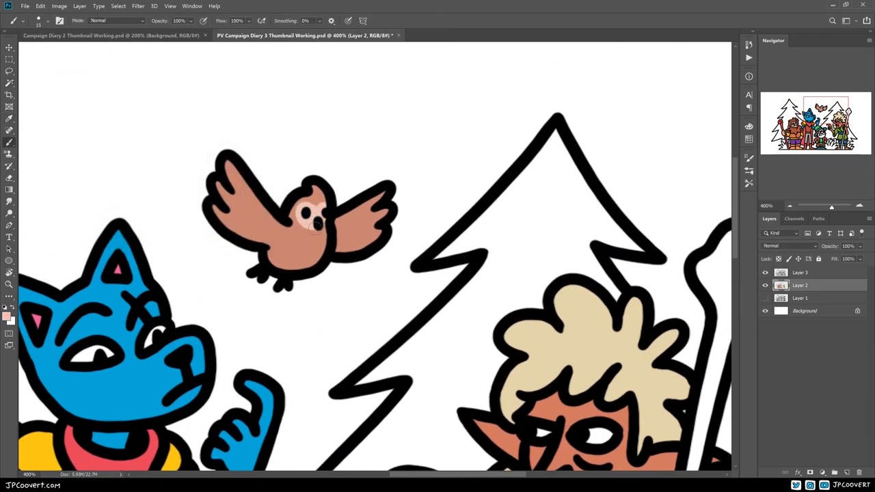
drag(312, 225, 314, 236)
key(ctrl+1)
key(ctrl+plus)
key(ctrl+minus)
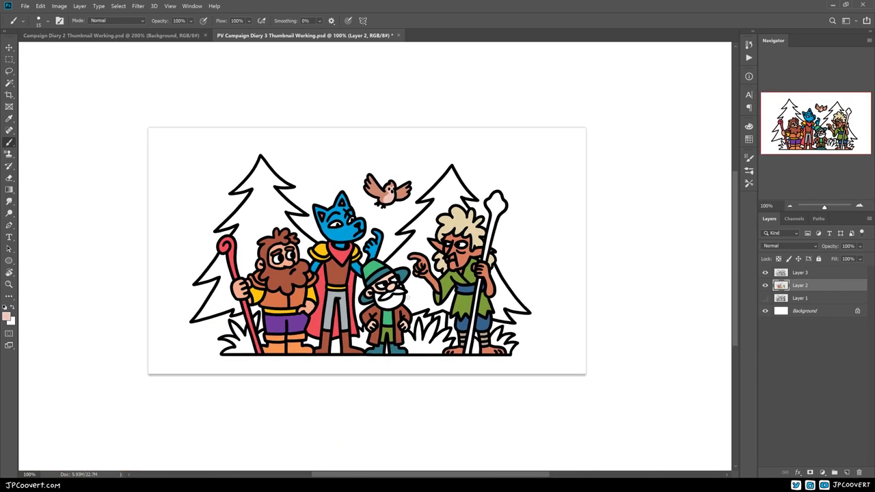
- Set the foreground colour to blue #419ab3 and fill both pine trees behind the characters
click(7, 315)
drag(174, 135, 174, 151)
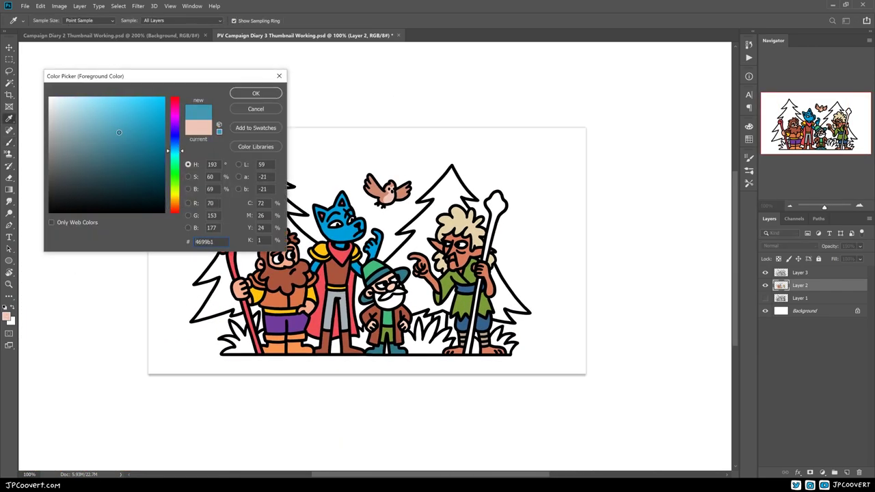
key(Return)
key(w)
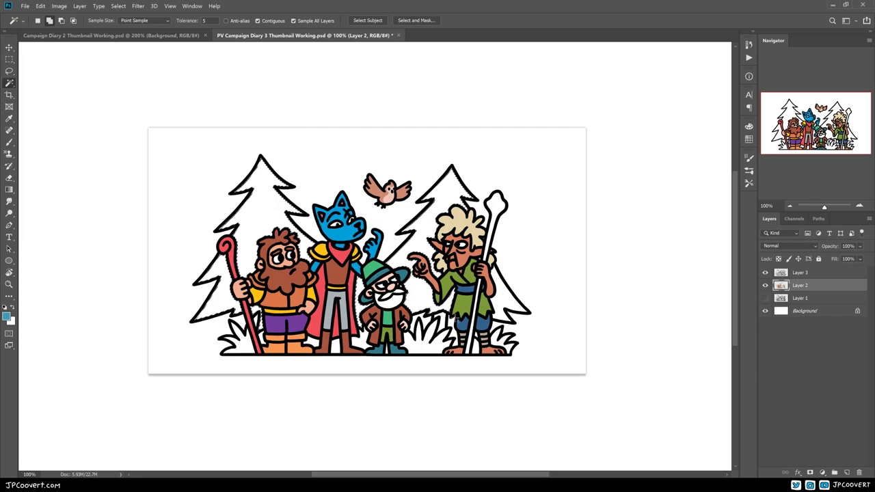
key(alt+BackSpace)
key(ctrl+plus)
key(ctrl+minus)
- Shift the foreground hue towards green to get teal and fill the grass clumps behind the characters
click(7, 315)
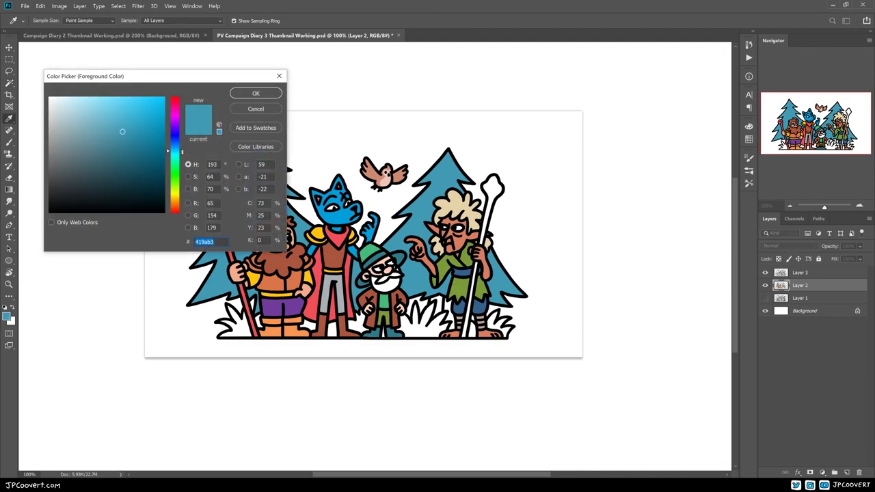
drag(174, 150, 174, 157)
key(Return)
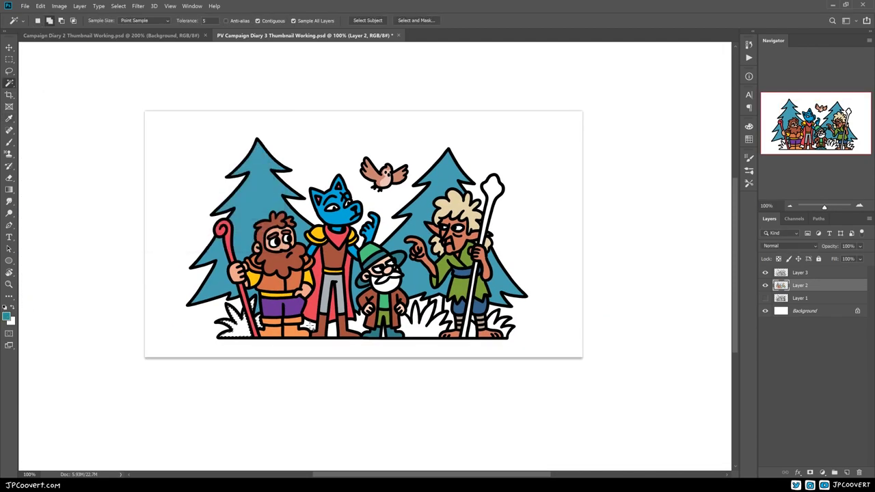
scroll(446, 336, up, 3)
key(alt+BackSpace)
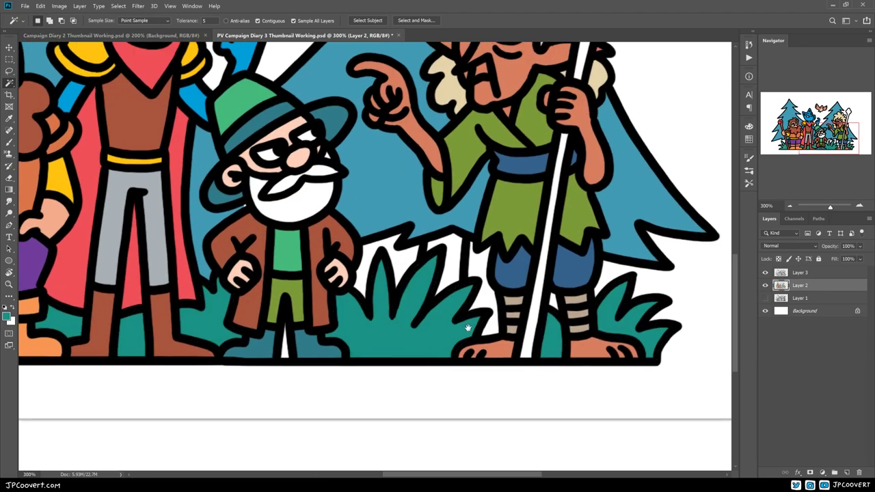
- Choose a golden yellow and refill both pine trees with it on Layer 2
key(b)
click(799, 276)
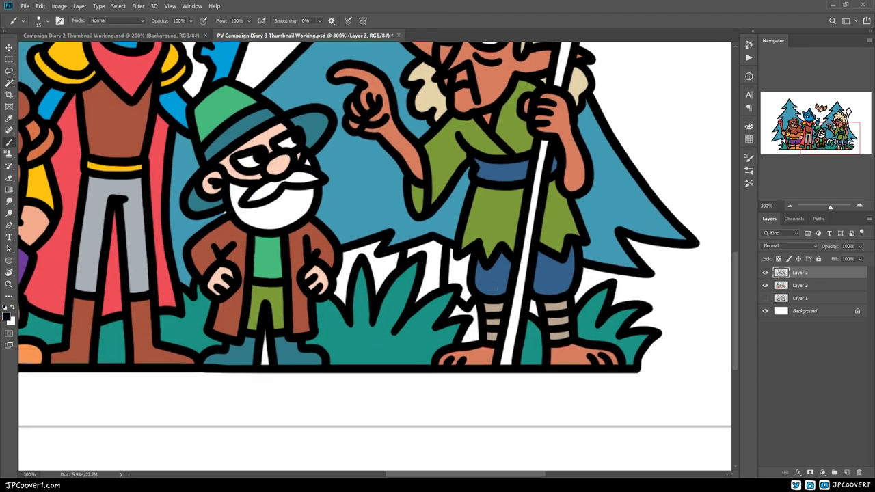
key(alt+bracketleft)
key(w)
scroll(515, 381, down, 3)
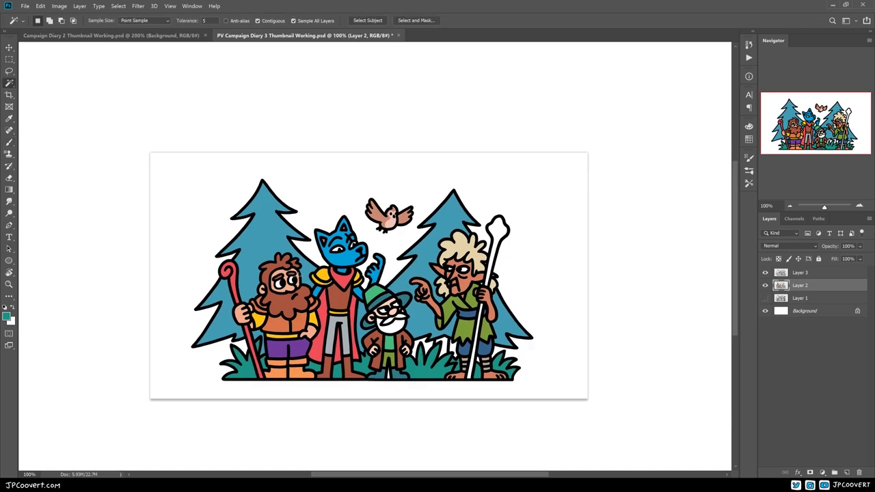
click(6, 315)
click(153, 109)
key(Return)
key(alt+BackSpace)
key(ctrl+d)
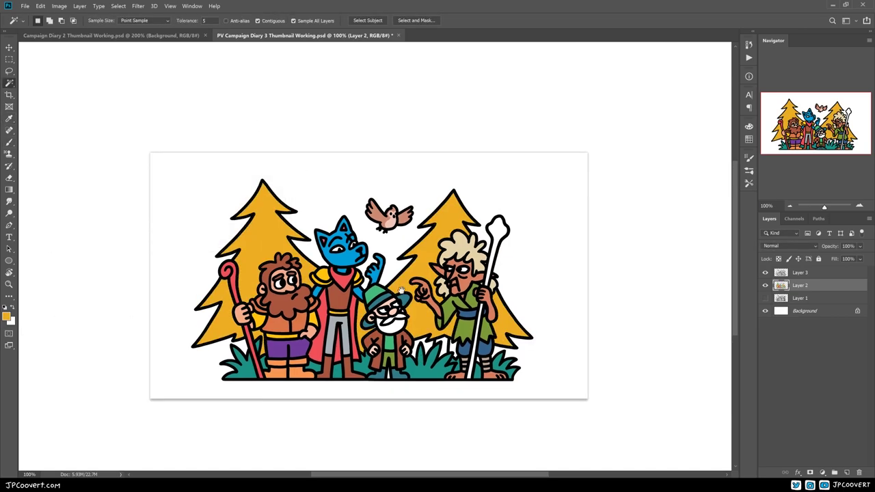
scroll(401, 289, up, 1)
key(b)
drag(402, 289, 472, 211)
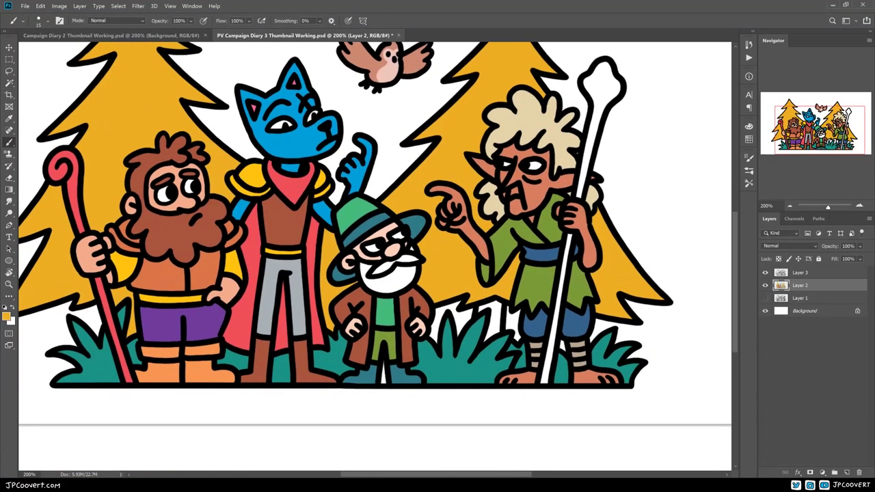
scroll(375, 231, down, 1)
scroll(375, 230, up, 1)
scroll(374, 231, down, 1)
- Select both pine trees and shift them to a brighter orange with Hue/Saturation, raising the lightness to +23
key(w)
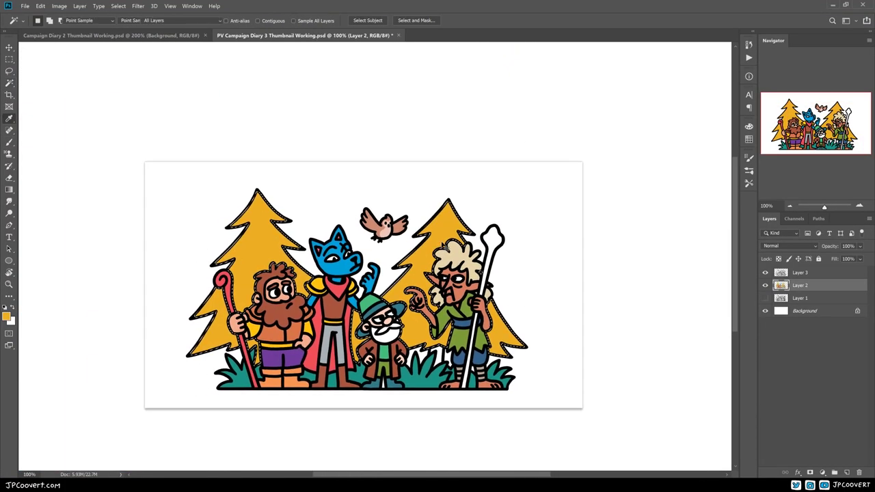
key(ctrl+u)
drag(609, 259, 618, 259)
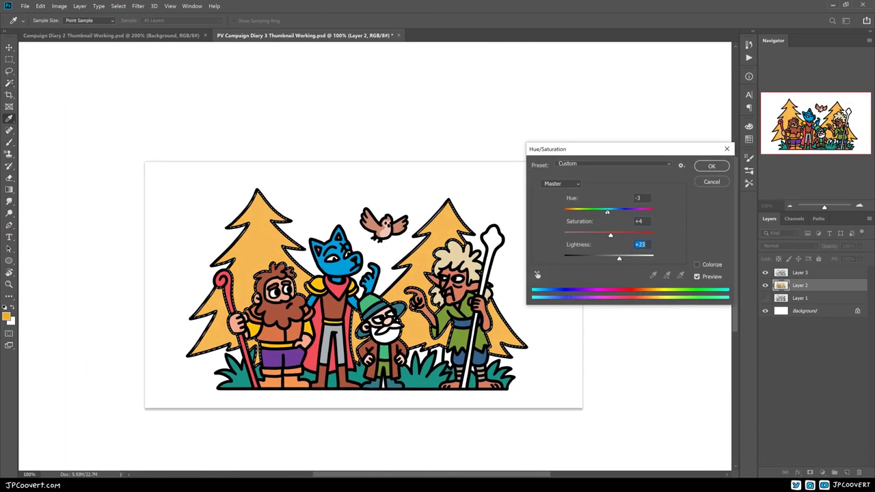
drag(607, 211, 601, 212)
key(Return)
key(ctrl+d)
scroll(506, 354, up, 1)
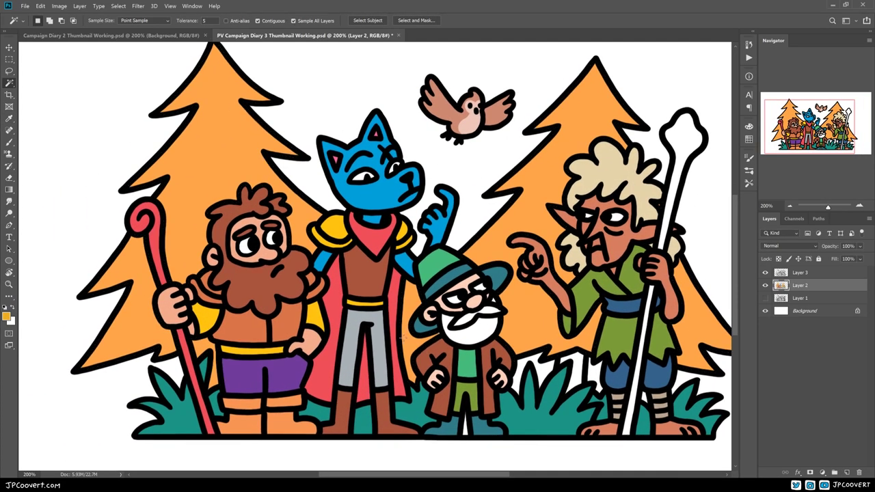
- Draw the missing lower edge of the tree in black between the bearded man's staff and waist on Layer 3
key(b)
mouse_move(408, 340)
mouse_down()
mouse_move(504, 371)
mouse_move(313, 328)
mouse_up()
scroll(313, 327, up, 2)
key(d)
click(772, 274)
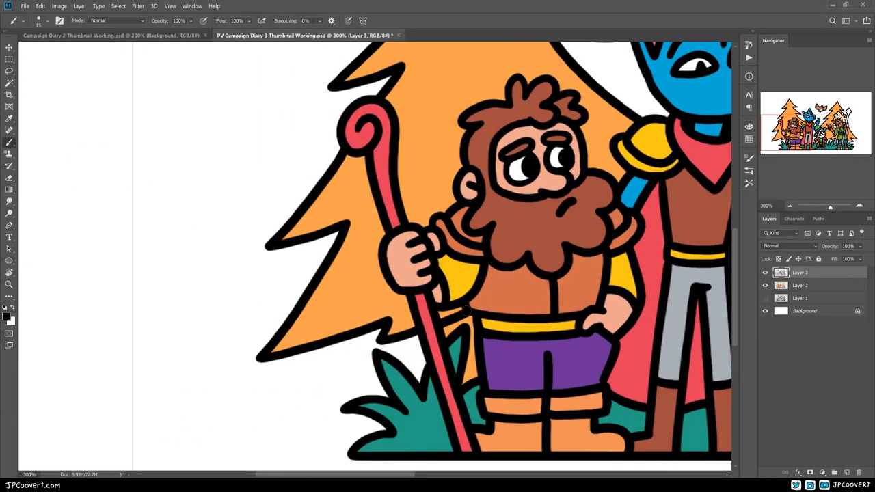
drag(464, 309, 407, 305)
- Clear the stray orange below the tree's edge beside the bearded man's staff on Layer 2
key(w)
key(alt+bracketleft)
click(409, 374)
mouse_move(441, 398)
mouse_down()
mouse_move(423, 321)
mouse_move(438, 302)
mouse_up()
key(b)
key(alt+bracketright)
scroll(445, 358, down, 1)
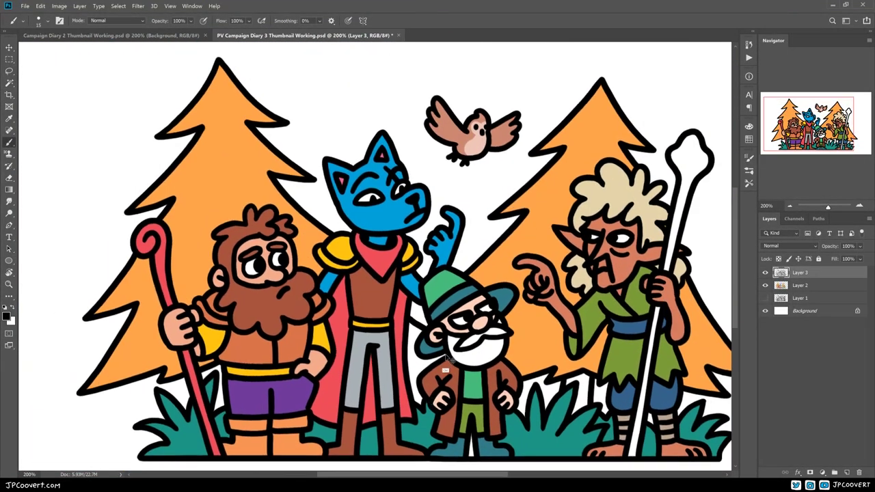
- Redraw the black line between the wolf's red cape and the small wizard's hat, and sample the trees' orange for Layer 2
scroll(406, 323, up, 1)
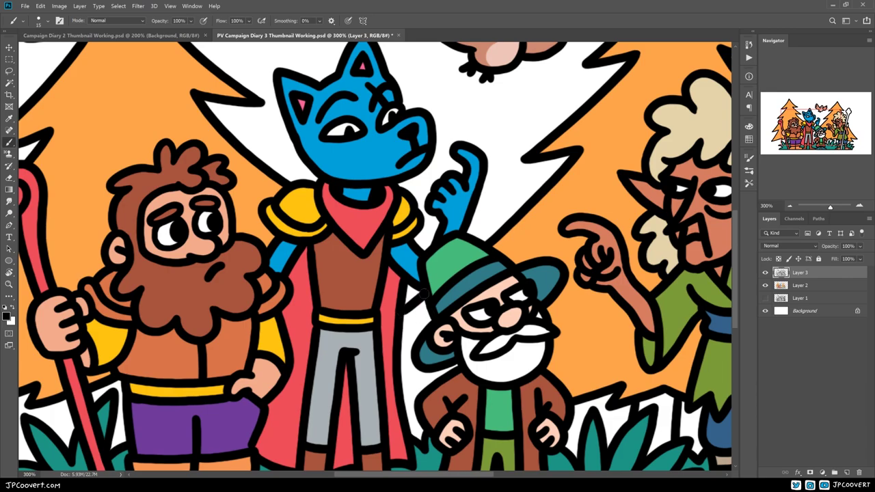
drag(423, 293, 331, 200)
scroll(331, 201, down, 1)
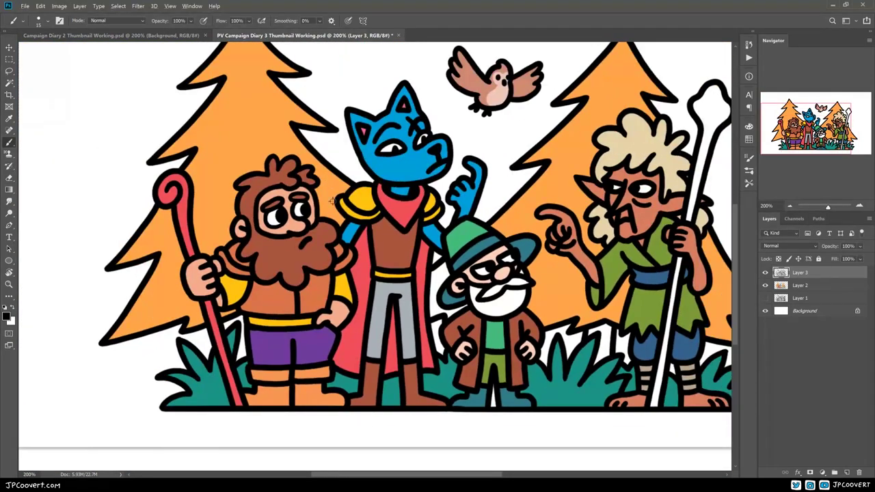
alt+click(331, 200)
key(w)
key(alt+bracketleft)
key(b)
scroll(529, 290, up, 1)
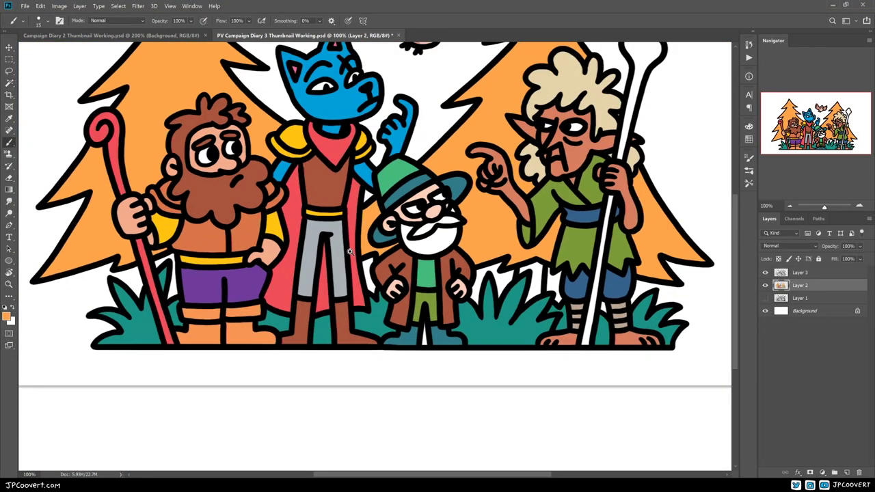
- Draw the missing black tree edge between the wolf's cape and the small wizard's hat brim on Layer 3
click(796, 273)
alt+click(383, 270)
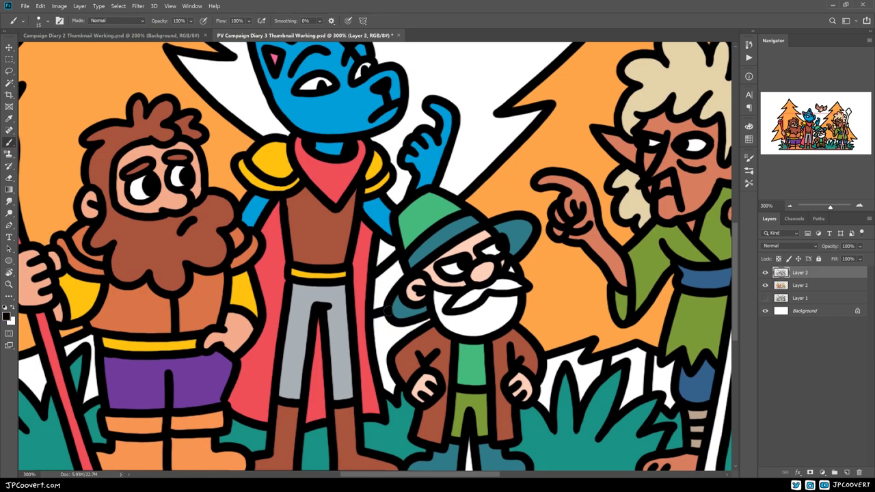
key(ctrl+0)
scroll(387, 310, up, 2)
- Fill the tree trunk between the small wizard and the elf with reddish brown on Layer 2
key(w)
key(alt+bracketleft)
drag(516, 361, 547, 349)
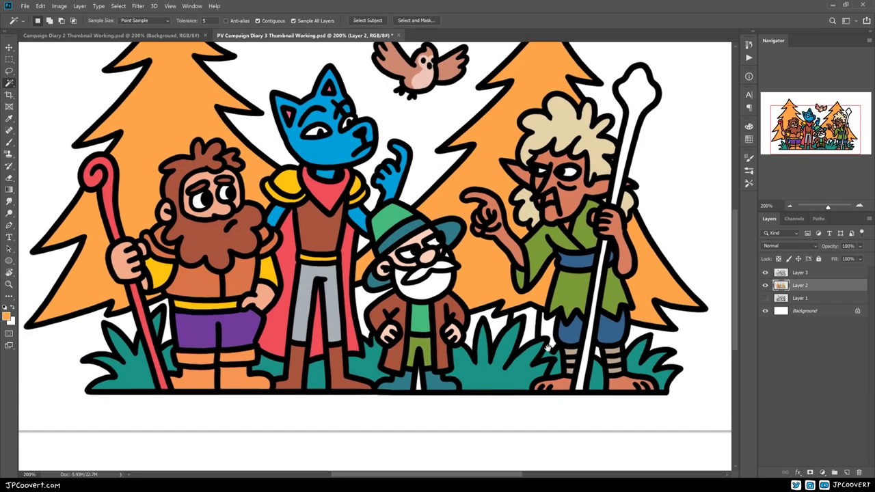
click(7, 315)
click(137, 130)
key(Return)
key(alt+BackSpace)
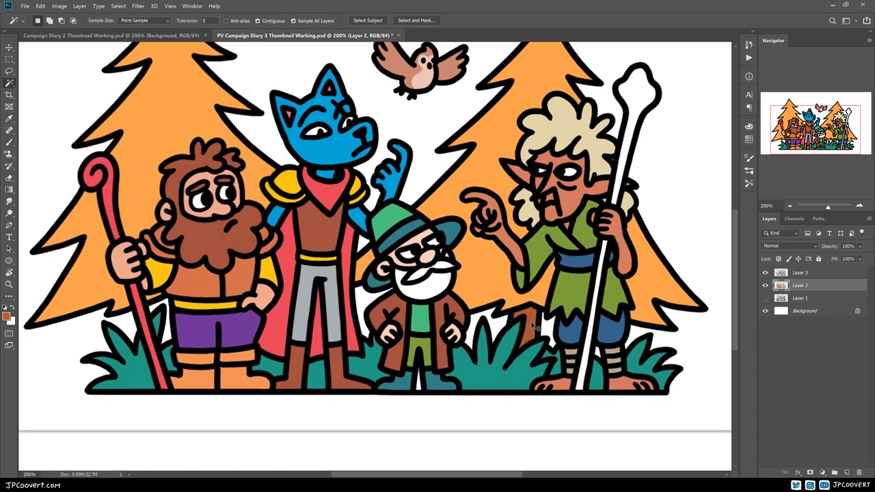
- Recolour all the grass along the ground with a darker orange based on the trees' colour on Layer 2
scroll(535, 326, down, 1)
key(i)
click(509, 267)
click(7, 315)
click(154, 116)
key(Return)
key(w)
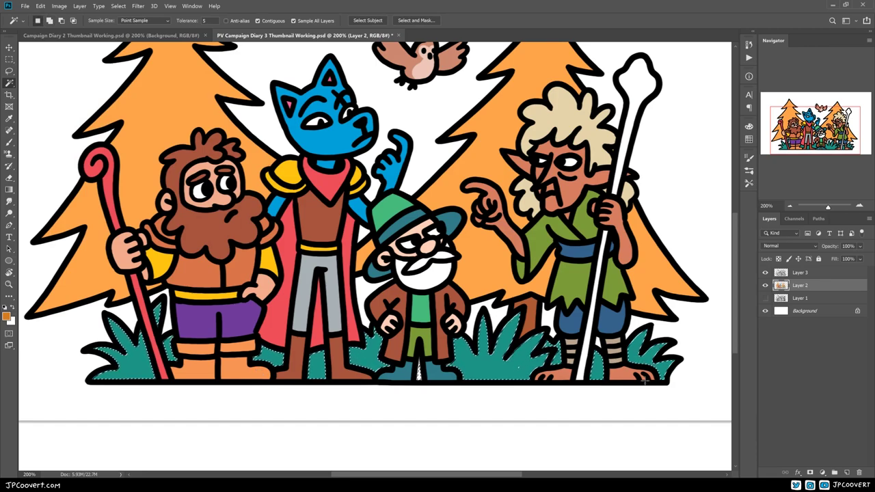
key(alt+BackSpace)
- Examine the black ground line and grass outlines around the wizard and the elf on Layer 3
ctrl+click(512, 407)
scroll(472, 393, right, 6)
key(alt+bracketright)
key(e)
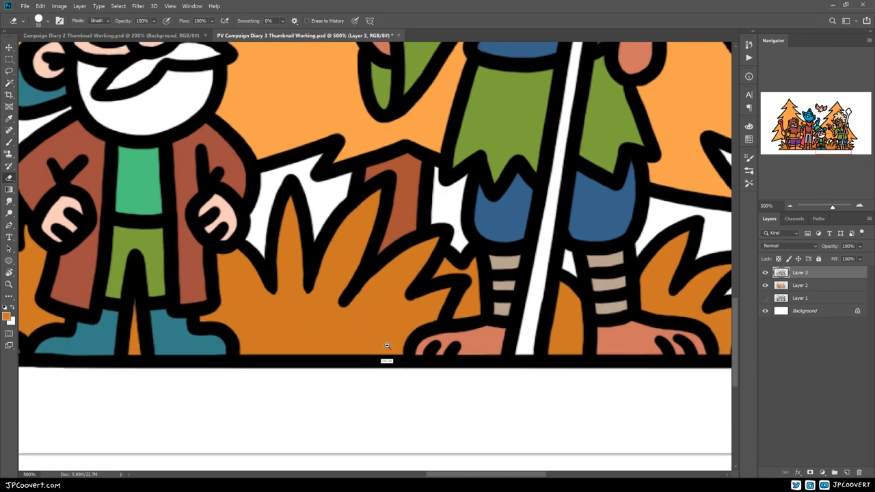
ctrl+alt+click(385, 359)
ctrl+alt+click(418, 332)
ctrl+click(419, 331)
ctrl+click(419, 331)
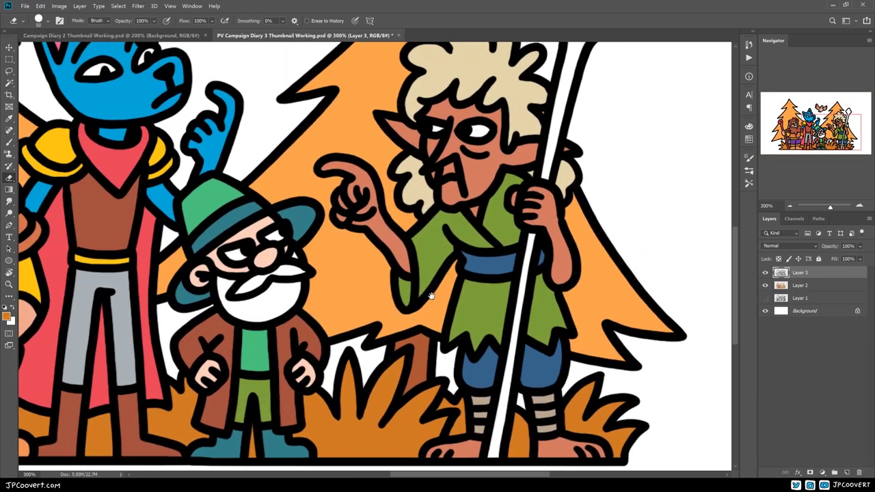
- Fill the elf's staff with dark brown #9c4723 on Layer 2
key(b)
click(10, 320)
key(Escape)
key(w)
key(alt+bracketleft)
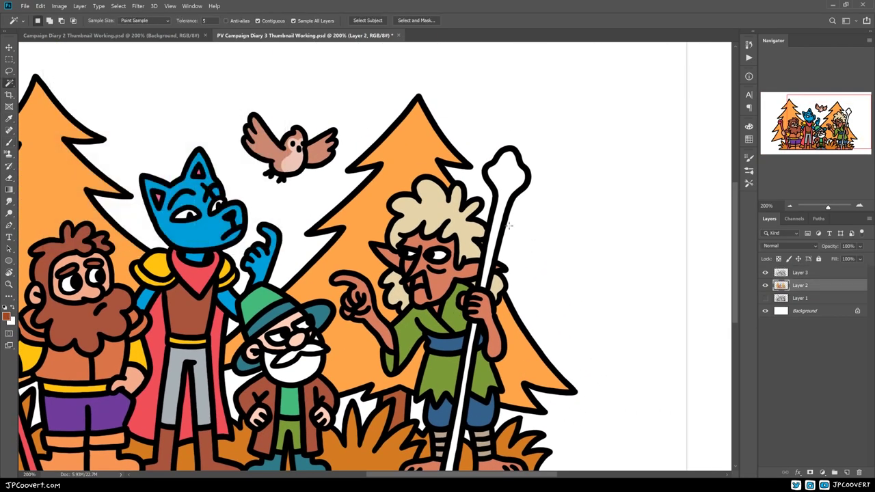
click(526, 126)
key(alt+BackSpace)
- Paint lighter brown wood-grain stripes along the elf's staff within the selection, and deselect it
key(b)
click(11, 320)
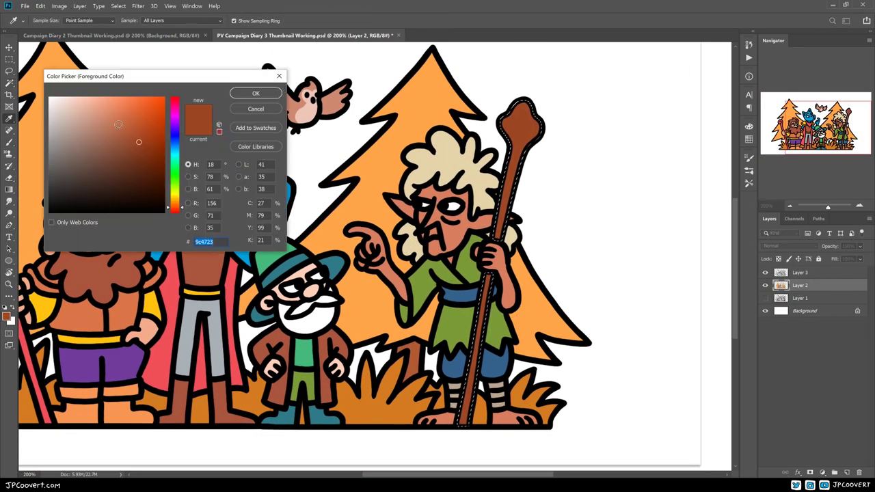
key(Escape)
key(ctrl+plus)
mouse_move(413, 205)
mouse_down()
mouse_move(389, 253)
mouse_move(399, 273)
mouse_up()
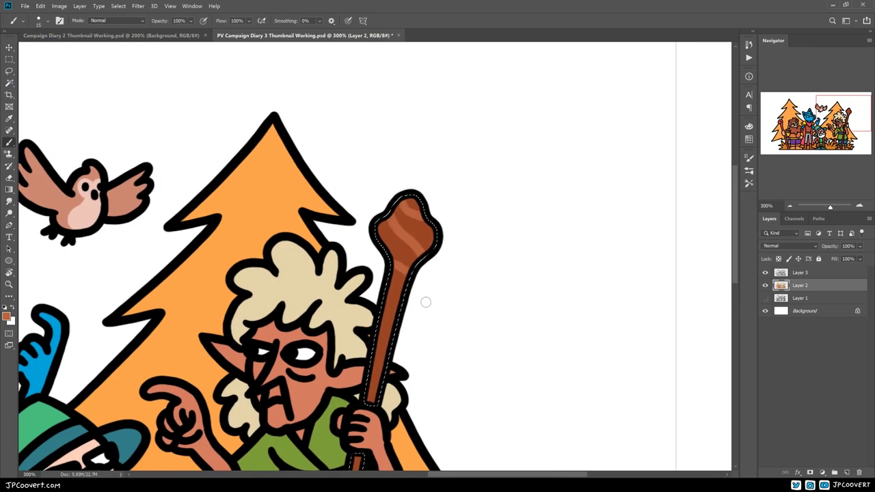
drag(423, 219, 393, 301)
drag(403, 383, 437, 169)
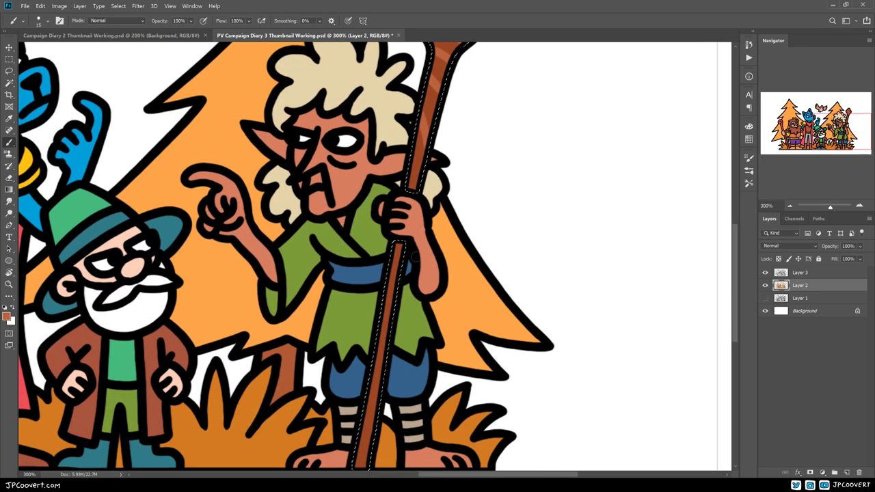
key(ctrl+d)
key(ctrl+minus)
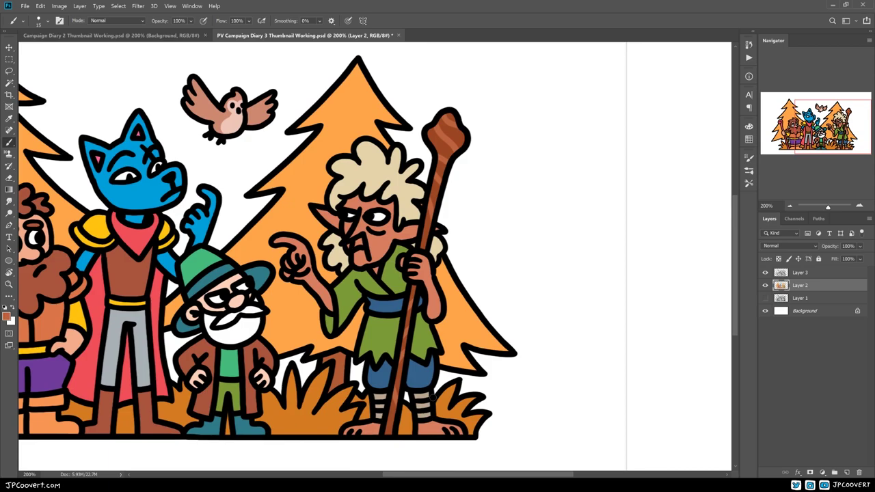
- Sample the light purple from Campaign Diary 2 and paint polka dots on the bearded man's purple trousers
key(h)
mouse_move(410, 252)
mouse_down()
mouse_move(383, 246)
mouse_move(418, 256)
mouse_up()
key(ctrl+Tab)
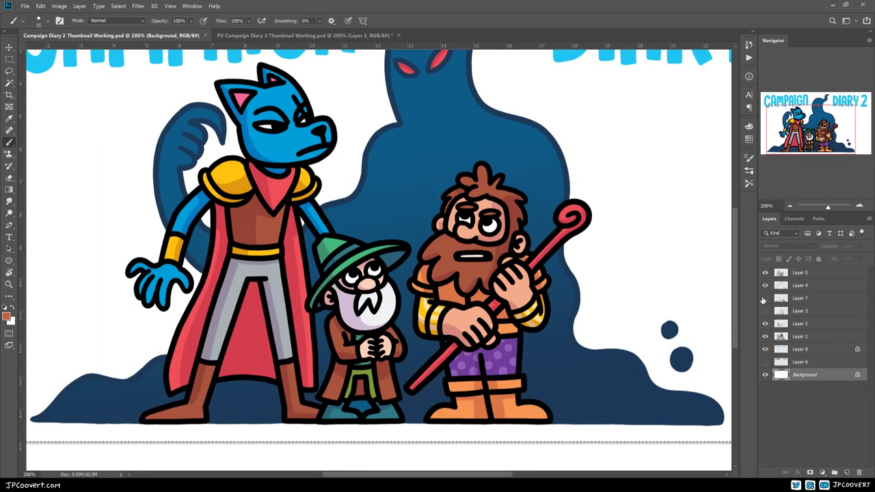
ctrl+click(509, 349)
key(ctrl+Tab)
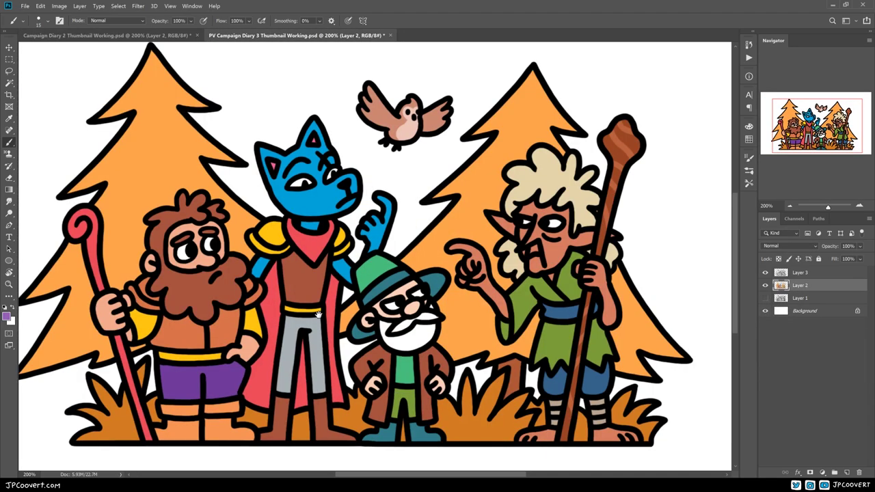
key(ctrl+equal)
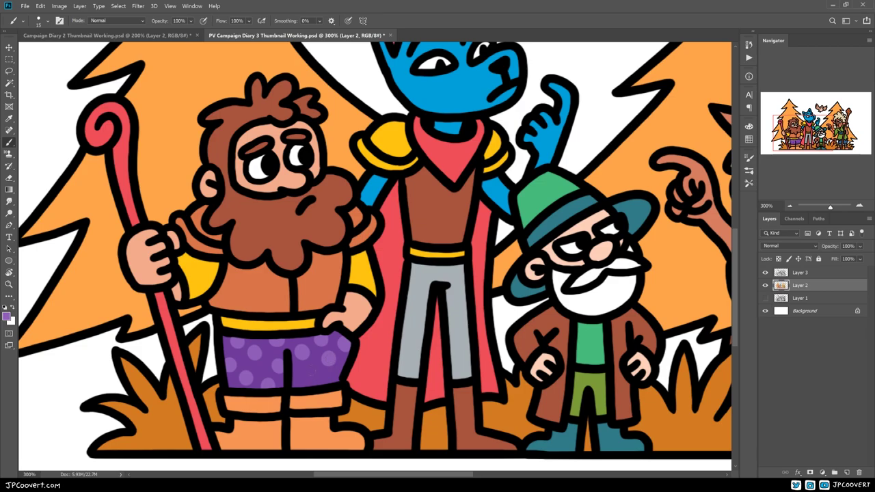
- Paint pale yellow stripes on the bearded man's sleeves and belt
key(h)
drag(288, 381, 290, 372)
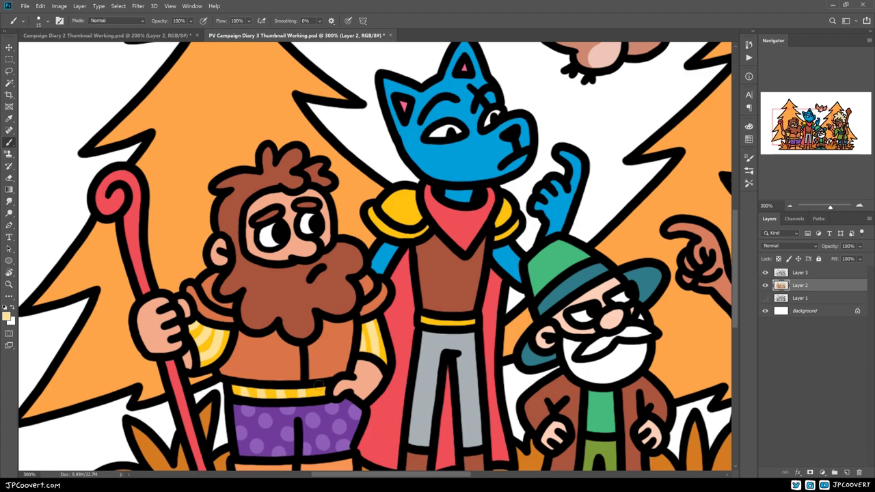
key(ctrl+0)
- Sample the wolf's dark blue shading colour from the Multiply layer in Campaign Diary 2 and return to Campaign Diary 3
key(ctrl+Tab)
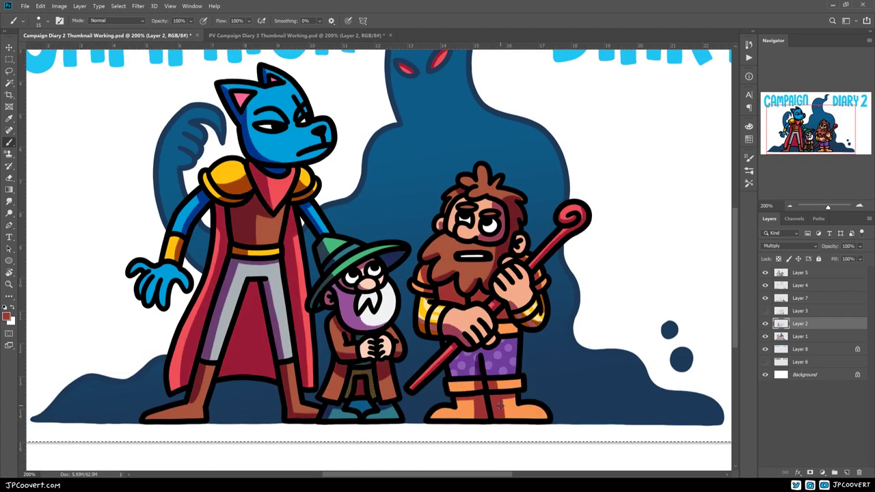
alt+click(247, 234)
key(x)
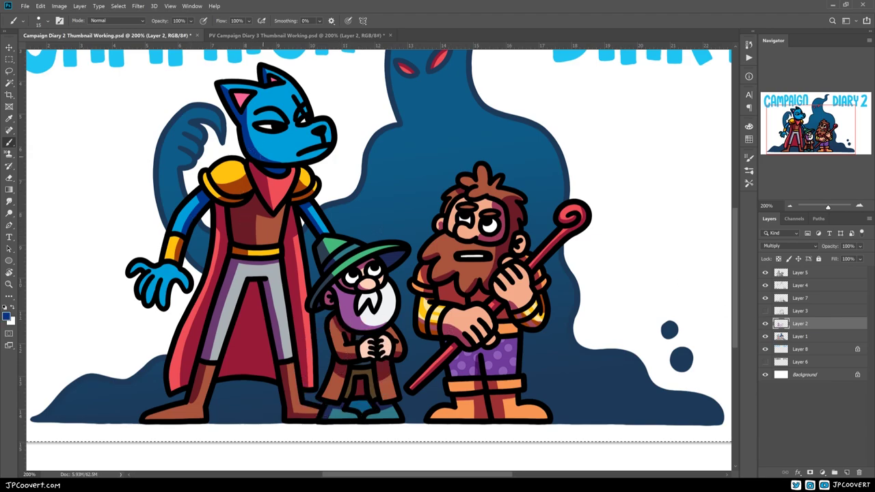
key(ctrl+Tab)
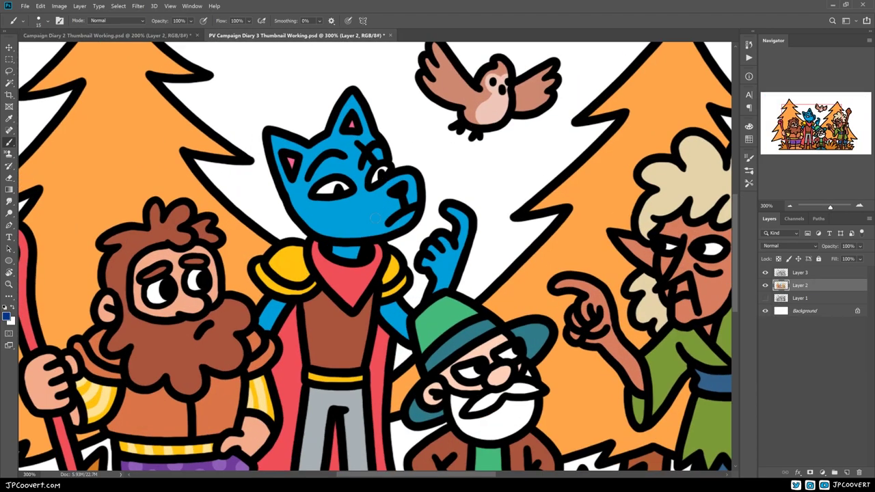
- Add a new layer above Layer 2, set to Multiply at 32% opacity
click(848, 472)
click(789, 245)
click(786, 283)
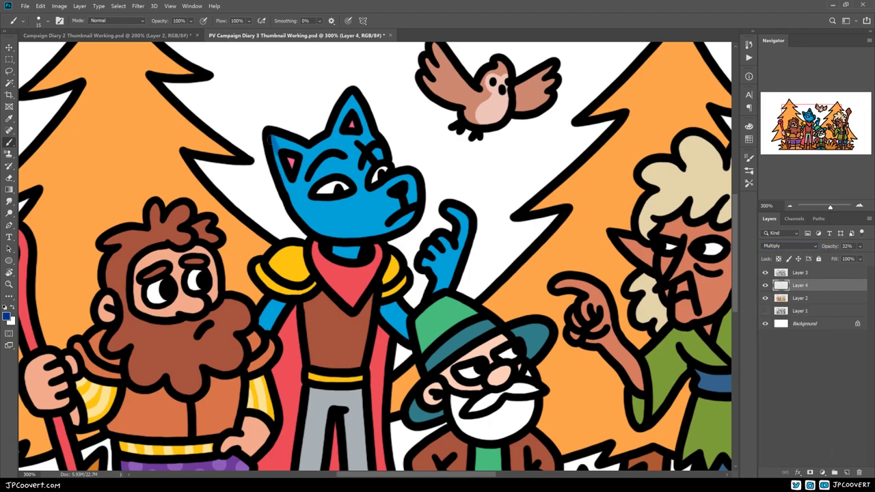
- Shade the edge of the wolf's face and his arms in dark blue on Layer 4
key(ctrl+z)
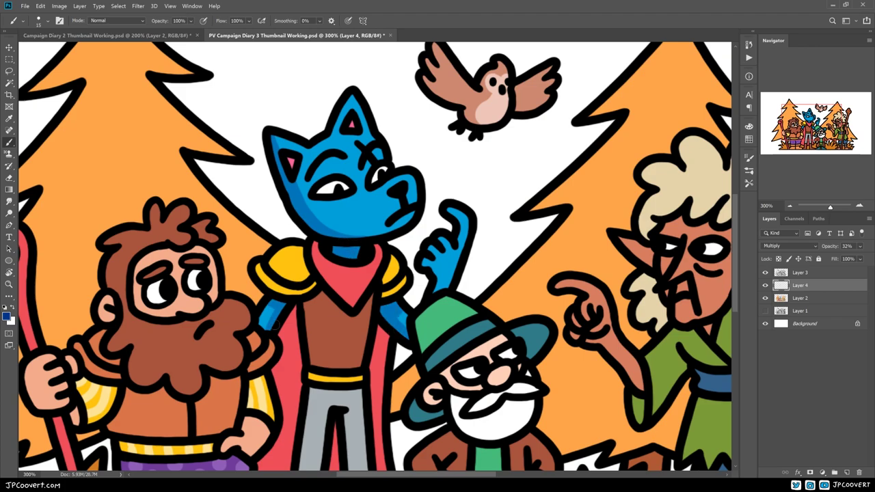
drag(272, 331, 318, 274)
- Shade the wolf's vest, shoulder pads, belt, trousers and cape on Layer 4 using the magenta swatch
click(748, 140)
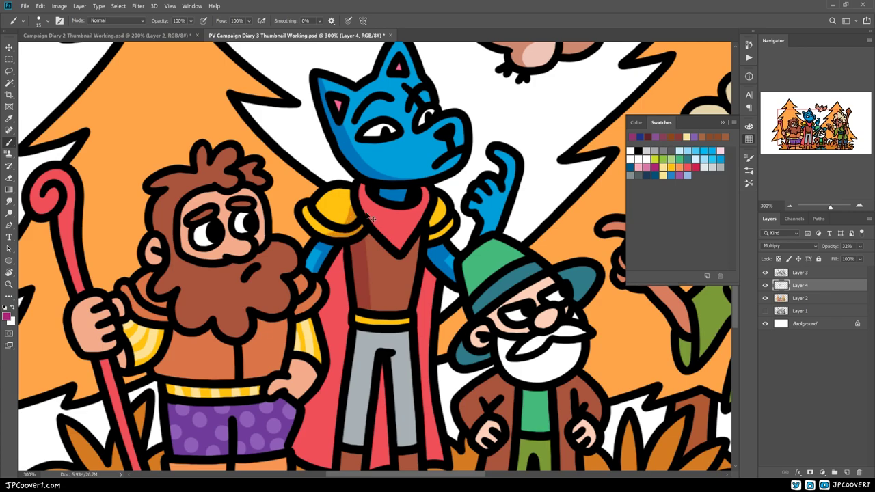
key(ctrl+z)
mouse_move(362, 239)
mouse_down()
mouse_move(364, 311)
mouse_move(357, 231)
mouse_up()
mouse_move(386, 273)
mouse_down()
mouse_move(387, 337)
mouse_move(334, 420)
mouse_up()
drag(318, 297, 273, 407)
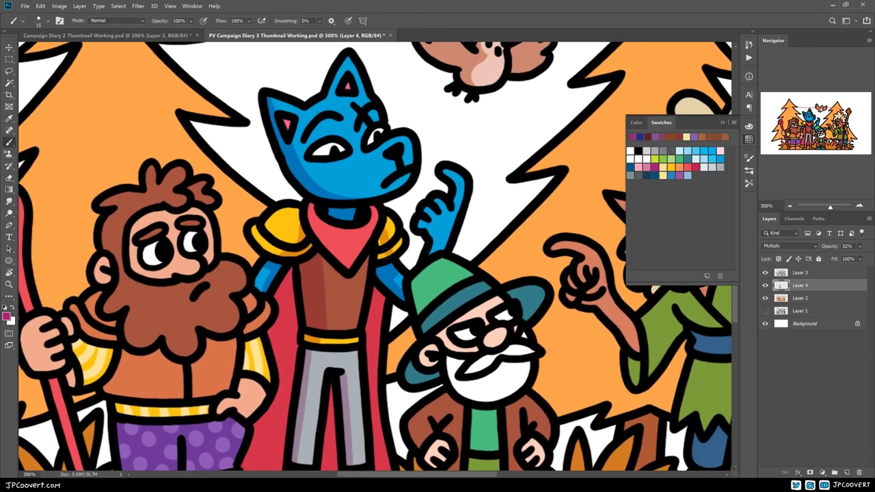
- Shade the bearded man's hair, beard, vest and staff hand in magenta on Layer 4
drag(318, 226, 455, 232)
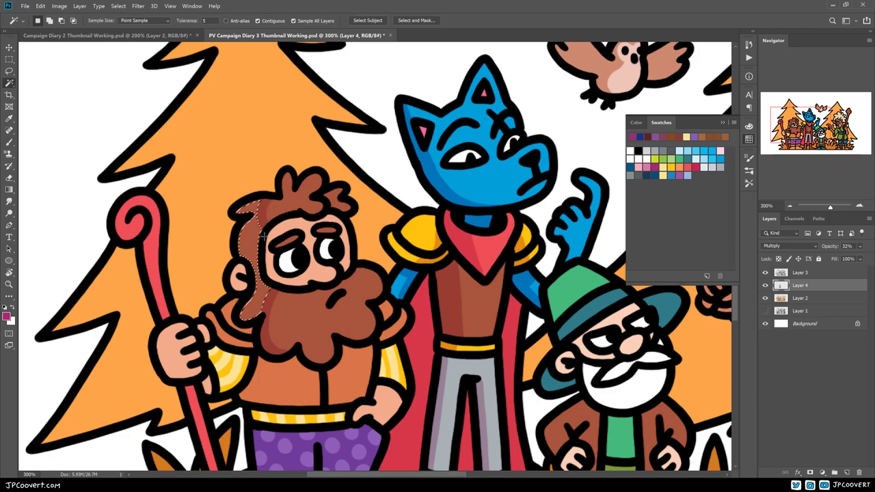
drag(382, 331, 386, 310)
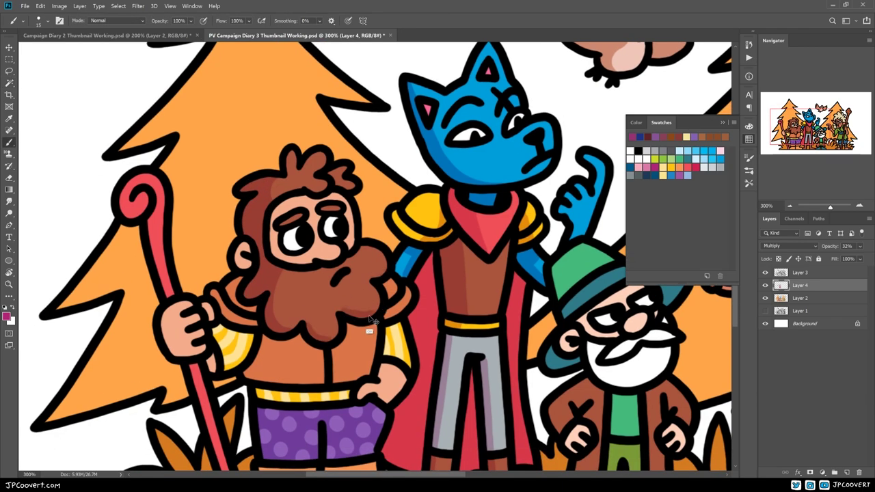
drag(419, 321, 446, 296)
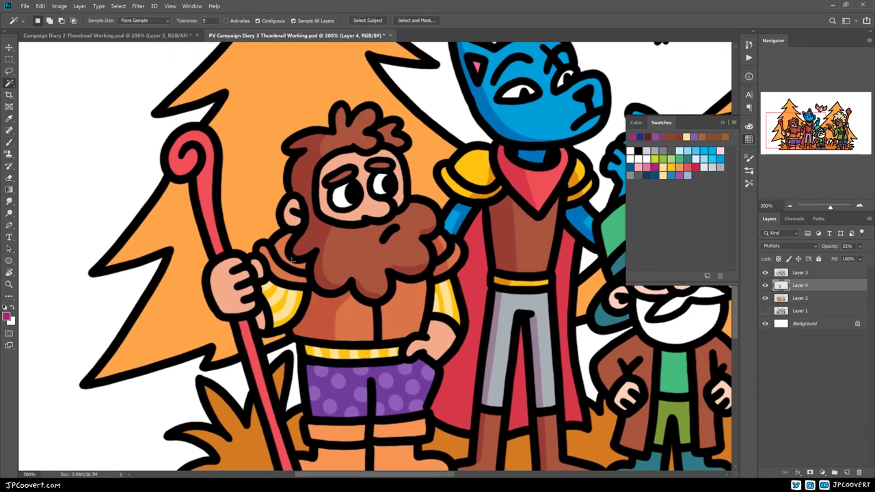
drag(300, 280, 322, 253)
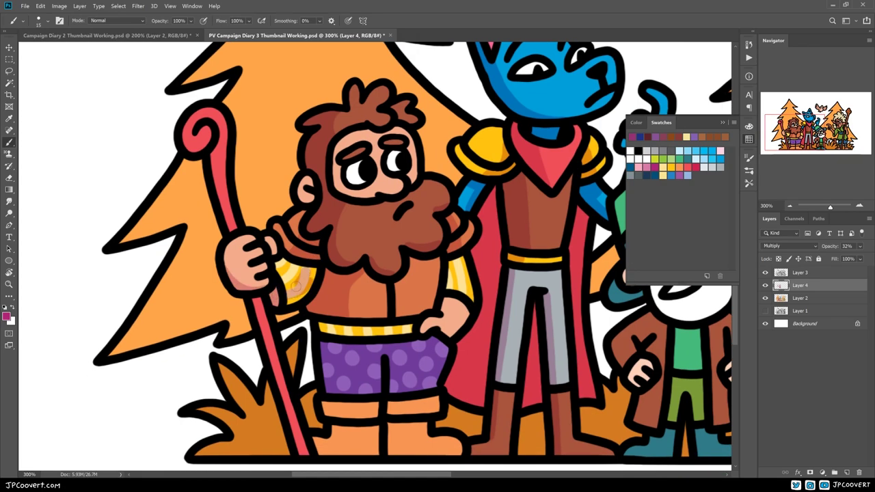
- Shade the bearded man's sleeves, lower arm, trousers and boots in magenta on Layer 4
drag(453, 319, 377, 340)
drag(416, 369, 499, 354)
drag(276, 375, 268, 311)
- Shade the small wizard's face, hat and clothes in magenta, and his white beard in light periwinkle, on Layer 4
drag(380, 341, 148, 352)
drag(447, 185, 393, 263)
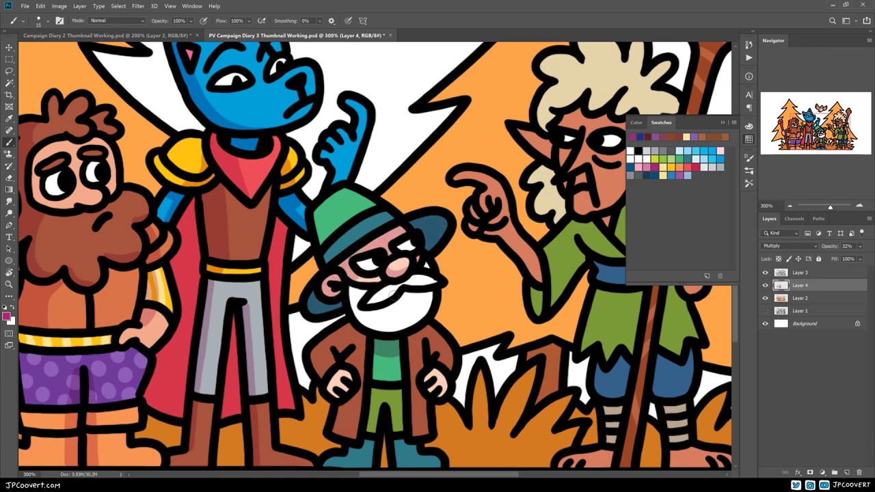
click(688, 176)
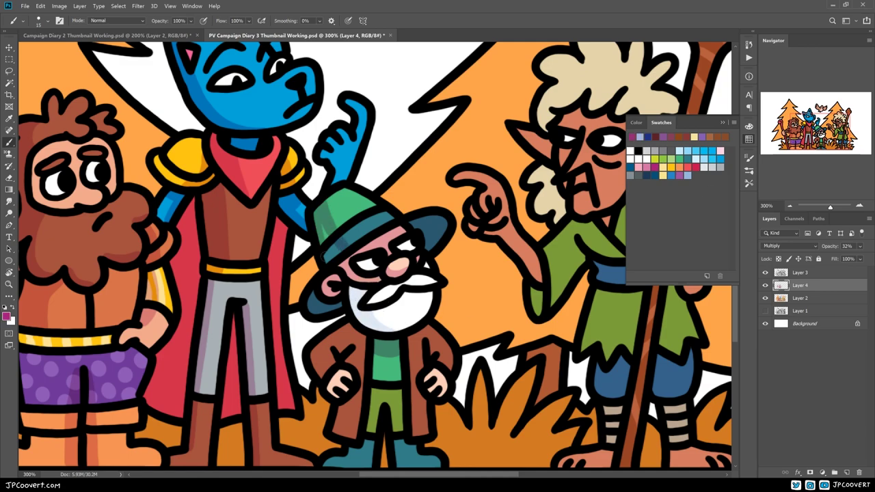
drag(332, 249, 353, 189)
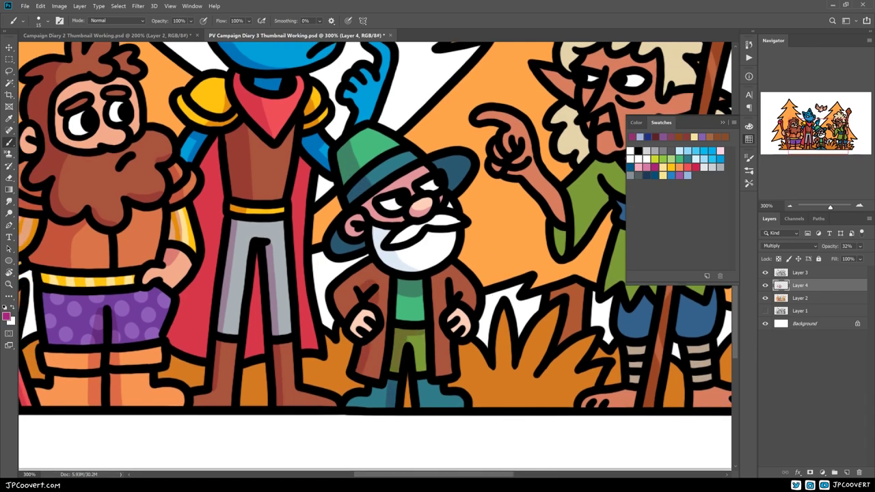
drag(413, 336, 423, 402)
- Shade the pointy-eared elder's sleeves, pointing arm, face, green tunic, blue sash and trousers in magenta-purple on Layer 4
drag(479, 329, 329, 369)
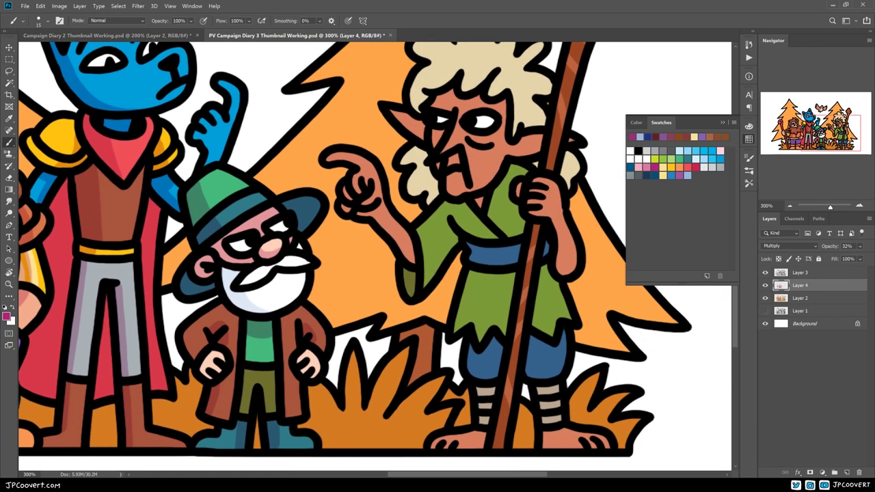
drag(397, 244, 328, 284)
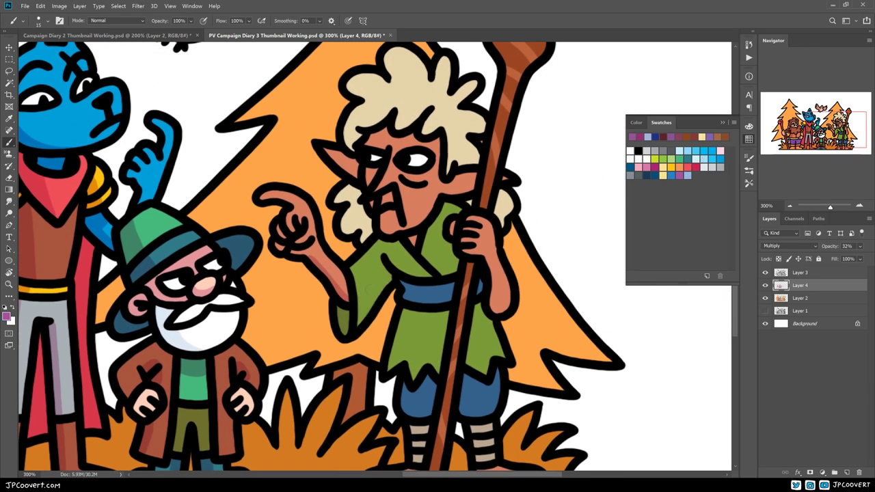
drag(381, 166, 337, 224)
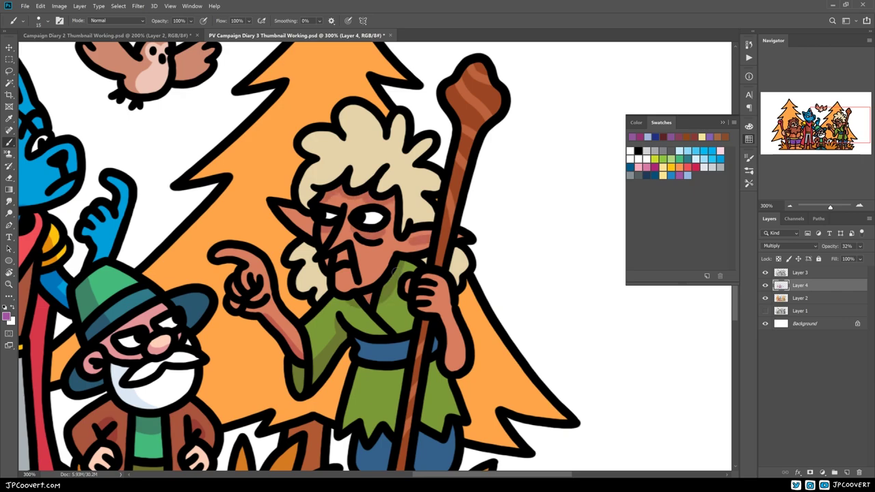
drag(366, 365, 369, 277)
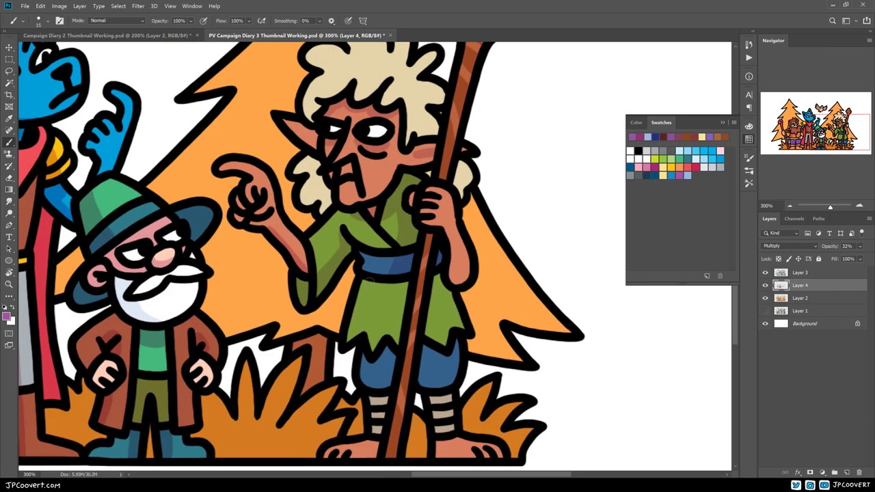
scroll(374, 254, down, 2)
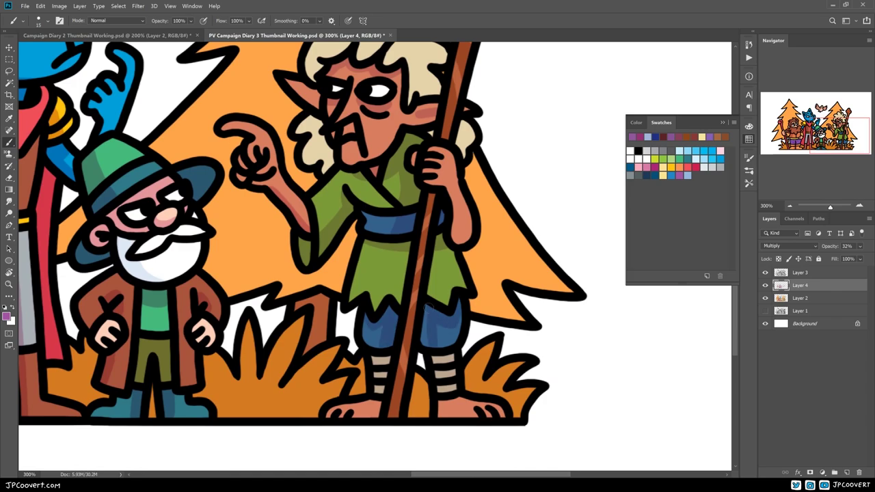
- Shade the elder's staff arm and curly hair, and the underside of the flying bird, in purple on Layer 4
drag(369, 253, 335, 333)
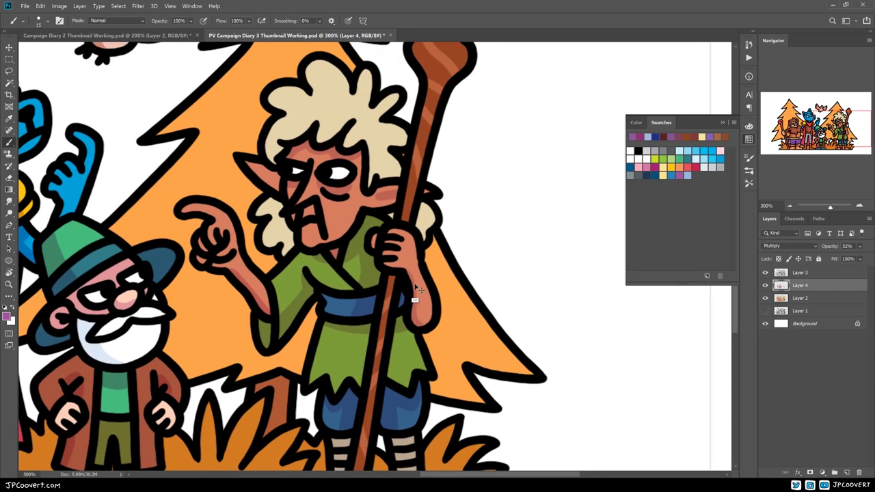
drag(449, 341, 469, 395)
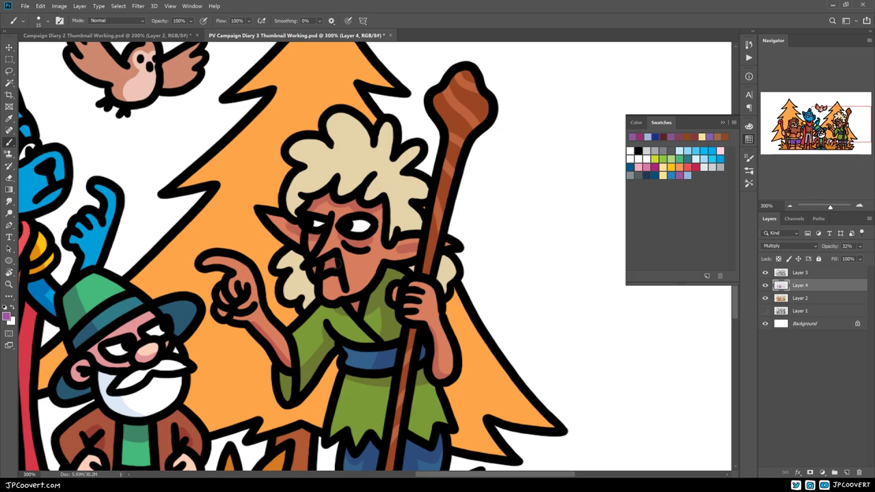
drag(426, 310, 408, 365)
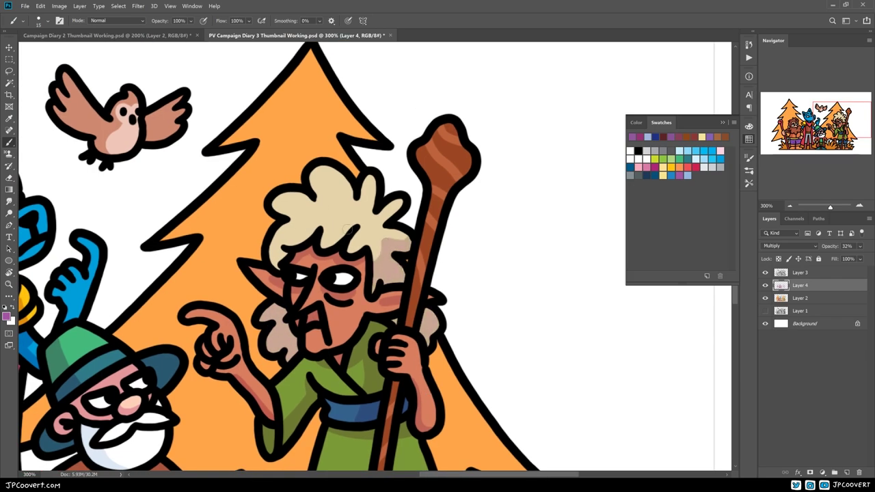
drag(278, 267, 299, 249)
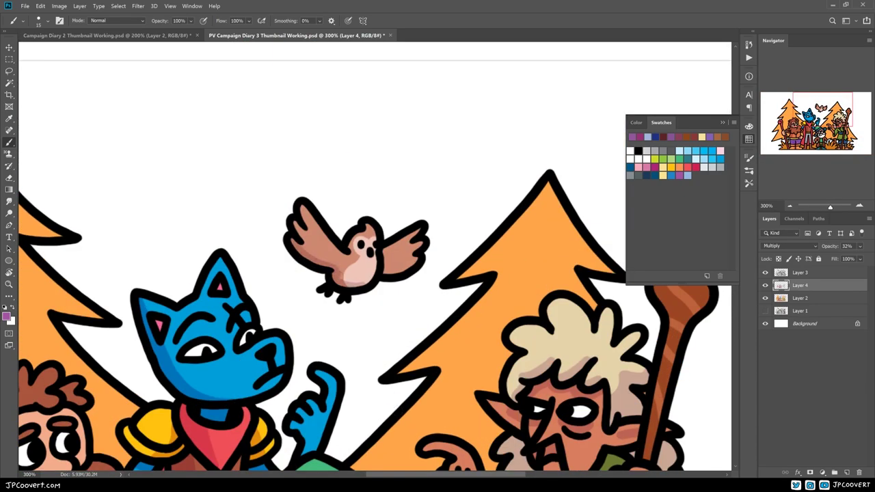
- Add a new layer beneath Layer 4 and select the orange grass with the Magic Wand sampling all layers
key(ctrl+1)
key(w)
ctrl+click(846, 472)
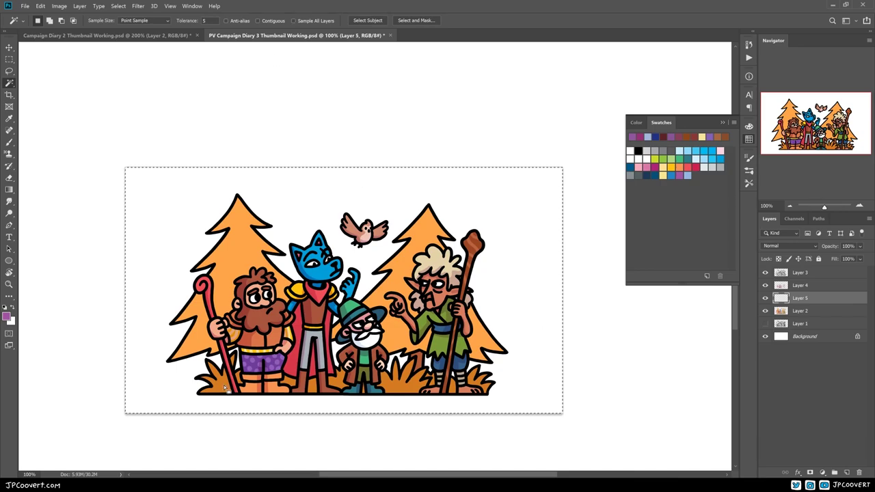
click(293, 21)
click(226, 380)
- Choose a pink foreground colour and fade a gradient of it up from the base of the selected grass
key(ctrl+plus)
key(i)
click(469, 375)
click(7, 316)
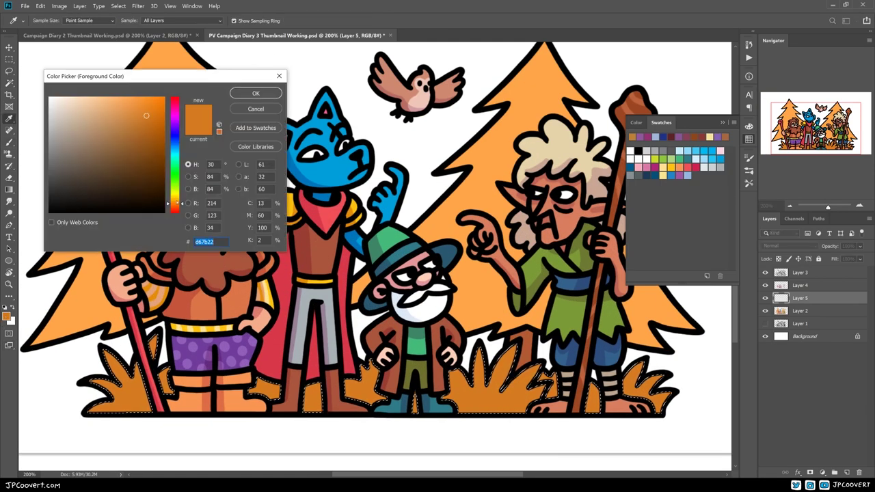
click(175, 103)
click(128, 112)
key(Return)
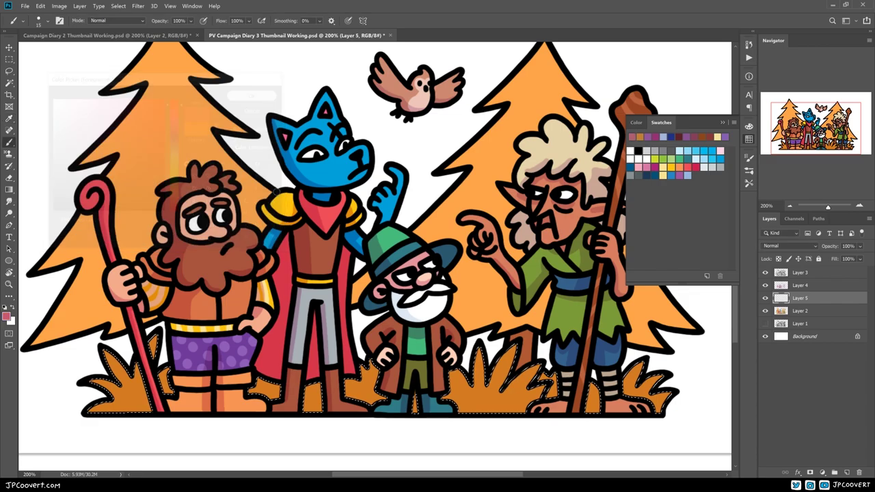
key(g)
drag(342, 348, 342, 410)
scroll(290, 125, down, 2)
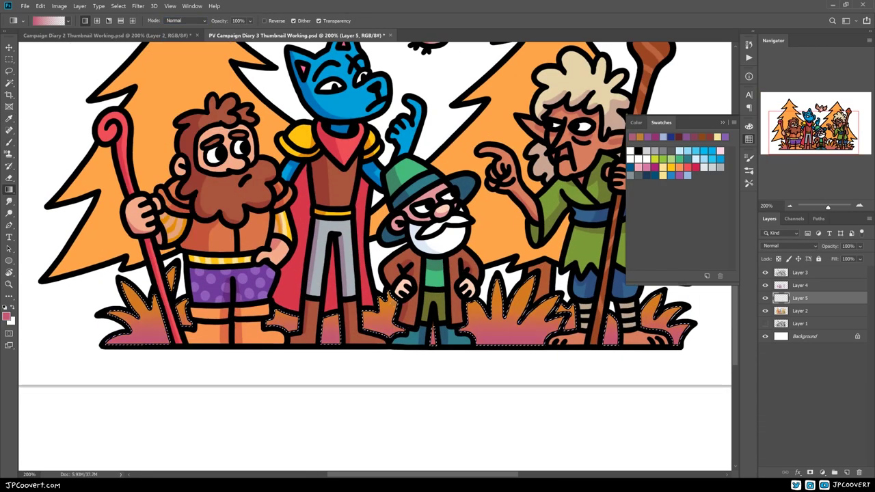
- Select the orange areas of both trees with the Magic Wand
key(ctrl+minus)
key(w)
key(ctrl+plus)
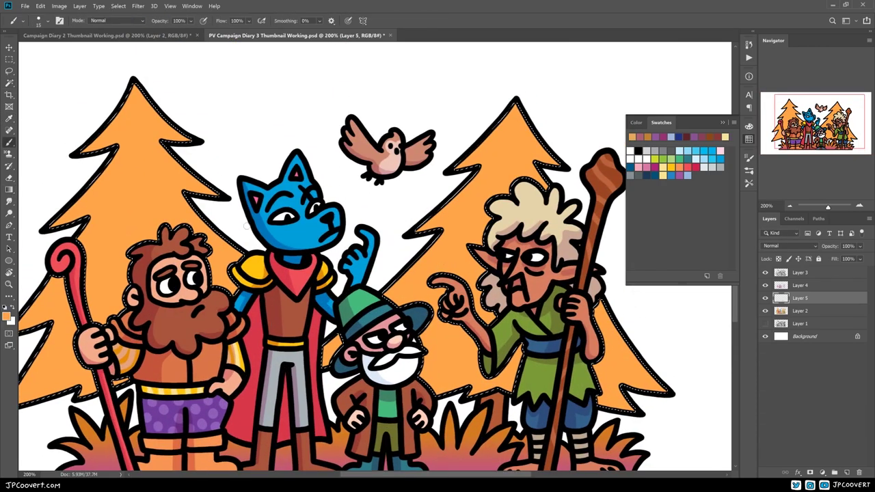
key(ctrl+minus)
key(b)
- Try a pink gradient rising through both selected trees, and undo it
click(7, 315)
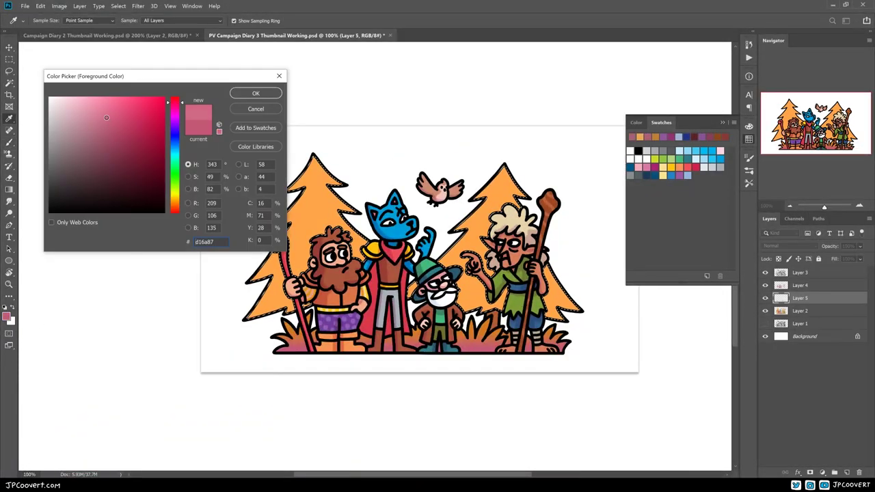
key(Return)
key(g)
drag(410, 321, 410, 205)
key(ctrl+minus)
key(ctrl+z)
key(ctrl+plus)
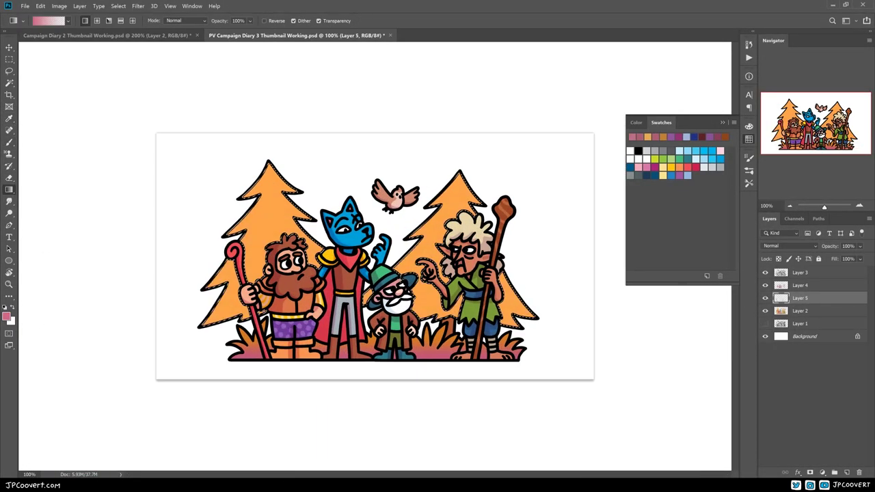
- Try a longer pink gradient fading from the trees' lower parts towards their tips, and undo it
drag(387, 314, 398, 172)
key(ctrl+d)
key(ctrl+minus)
key(ctrl+minus)
key(ctrl+plus)
key(ctrl+plus)
key(ctrl+plus)
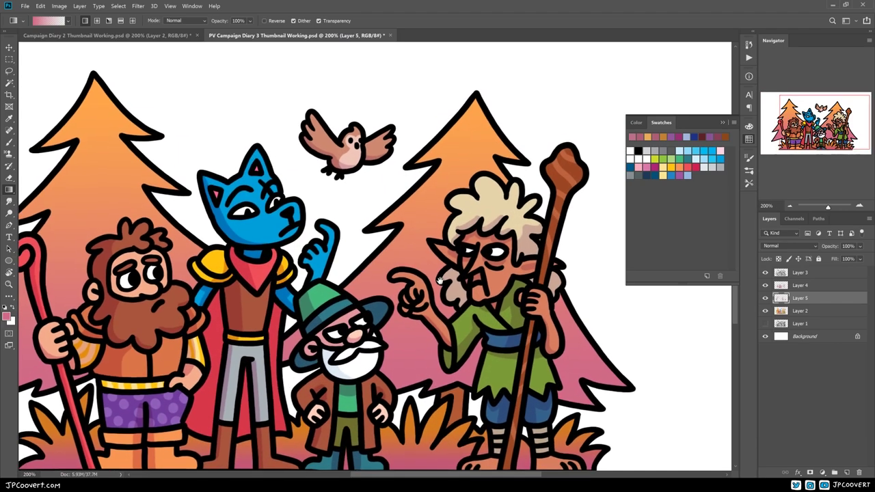
key(ctrl+minus)
key(ctrl+z)
- Pick a deeper reddish orange based on the trees' own colour, fade it upward through both trees and deselect
key(i)
click(423, 218)
click(7, 315)
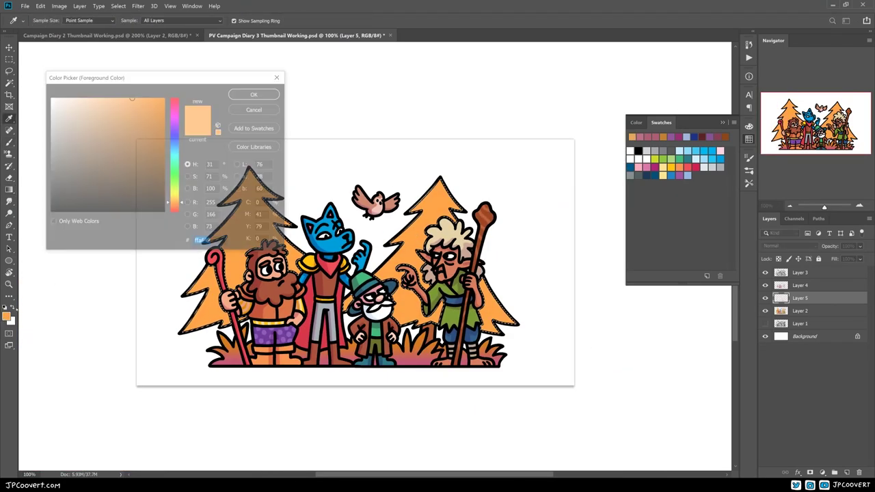
click(131, 97)
click(123, 108)
key(Return)
key(g)
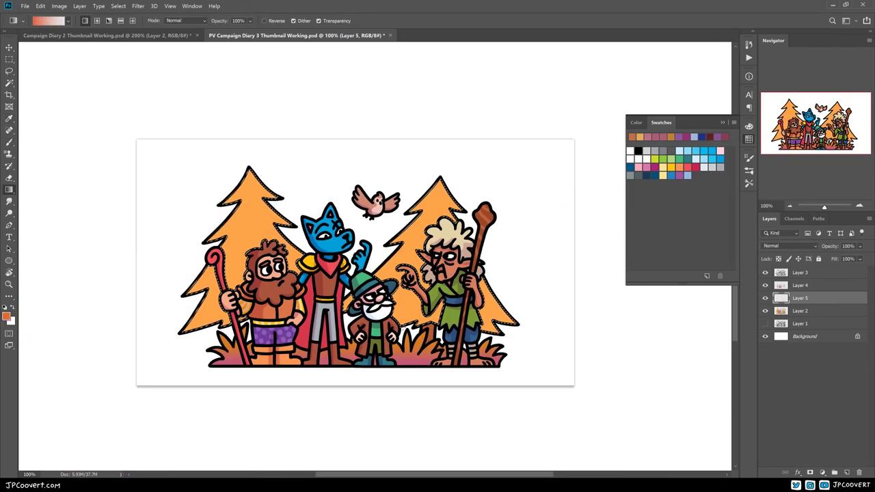
drag(394, 281, 394, 223)
key(ctrl+d)
key(ctrl+minus)
key(ctrl+plus)
key(ctrl+plus)
key(ctrl+minus)
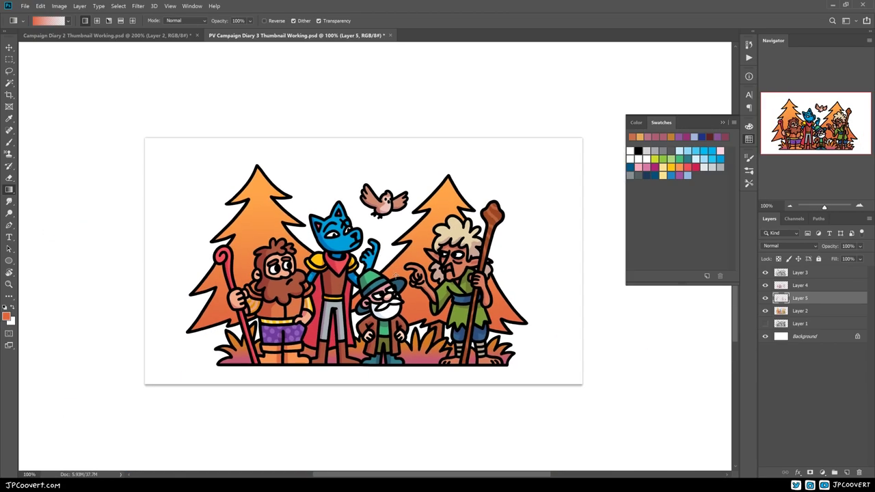
- Paint scattered pairs of light orange dots over the bearded man's tree on Layer 2
key(b)
click(7, 315)
click(105, 98)
key(Return)
key(ctrl+plus)
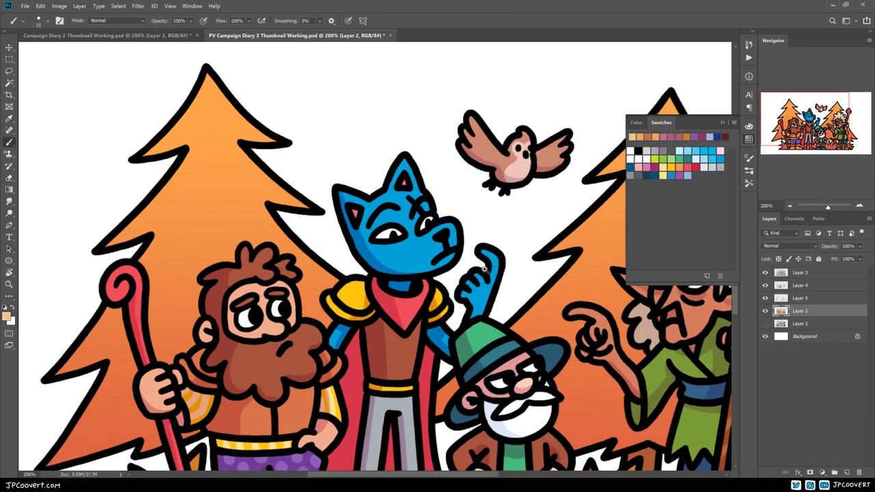
key(ctrl+plus)
key(alt+bracketleft)
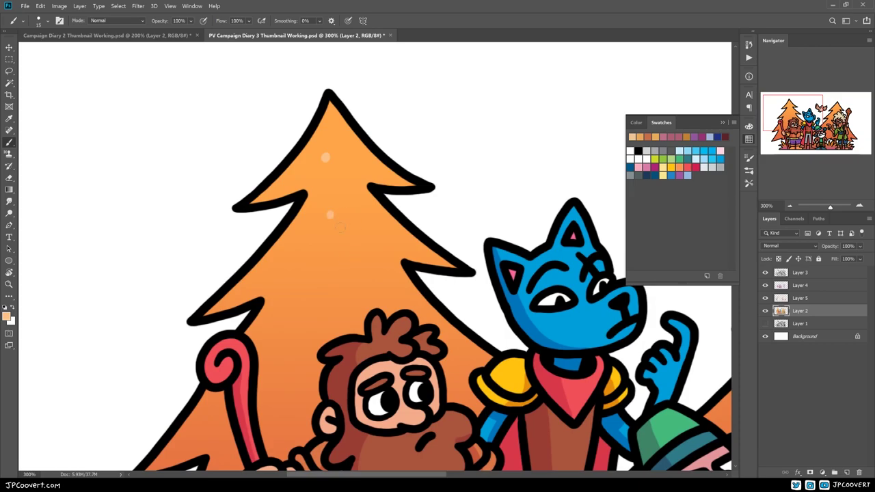
scroll(296, 297, down, 3)
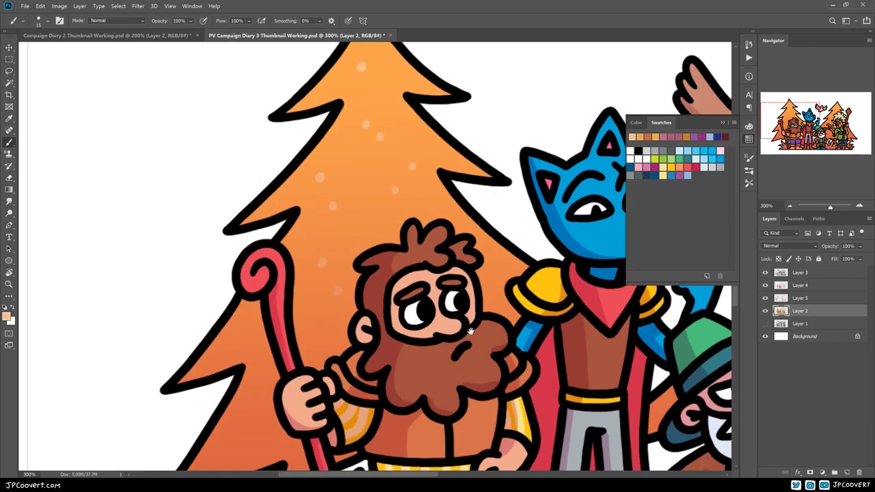
drag(470, 331, 483, 276)
- Paint matching light orange dots over the tree behind the elder on Layer 2
scroll(414, 250, up, 3)
scroll(414, 250, right, 15)
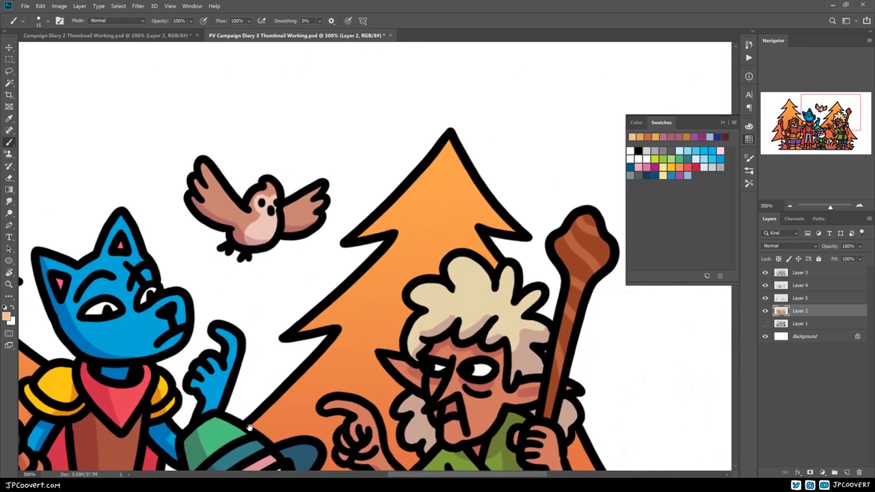
scroll(369, 322, down, 3)
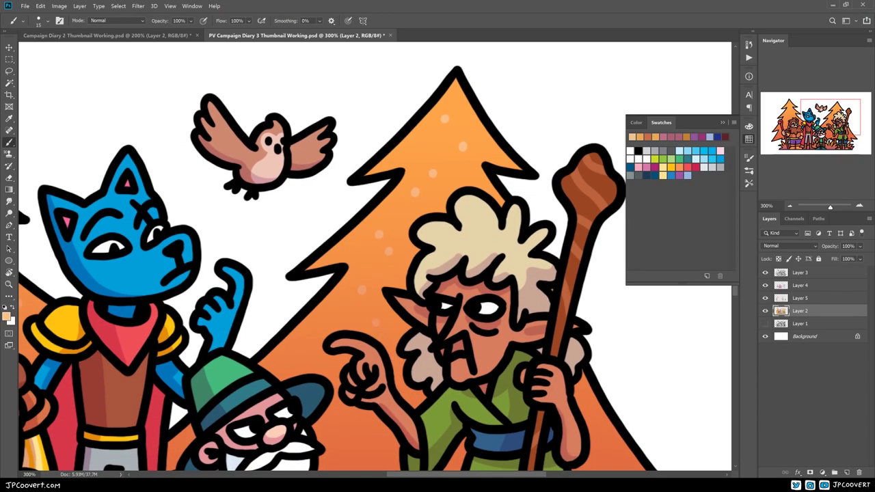
key(ctrl+1)
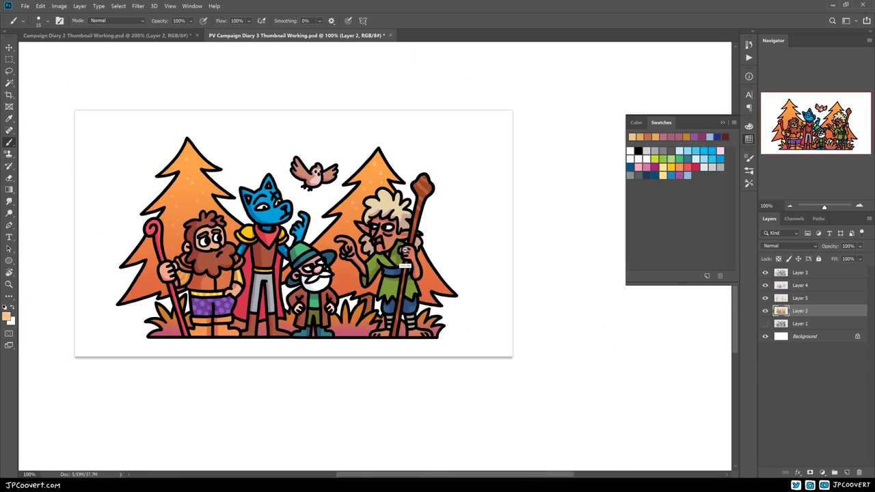